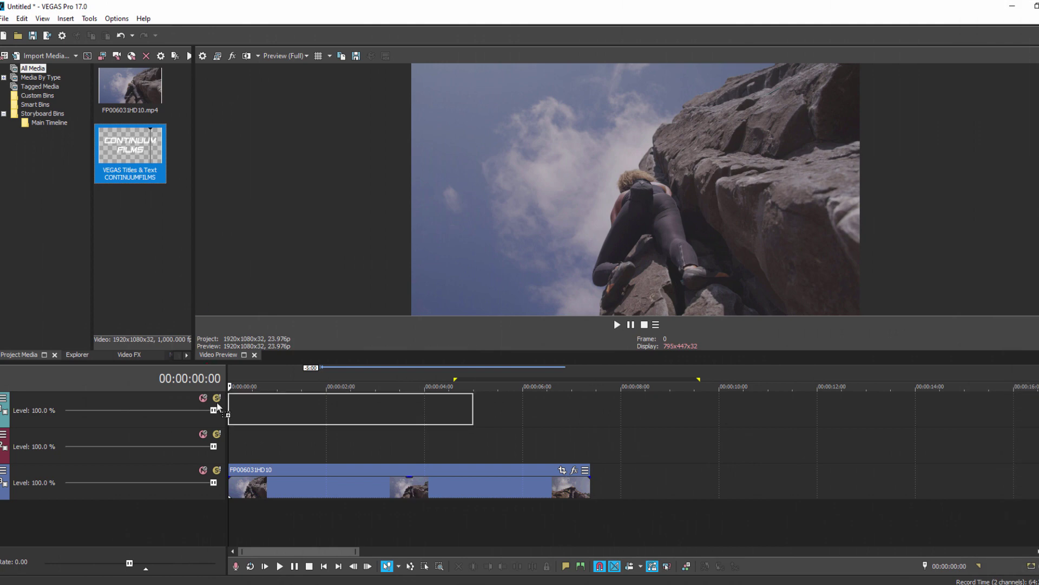
- Place the title media on the second track and turn on its drop shadow
drag(223, 412, 228, 453)
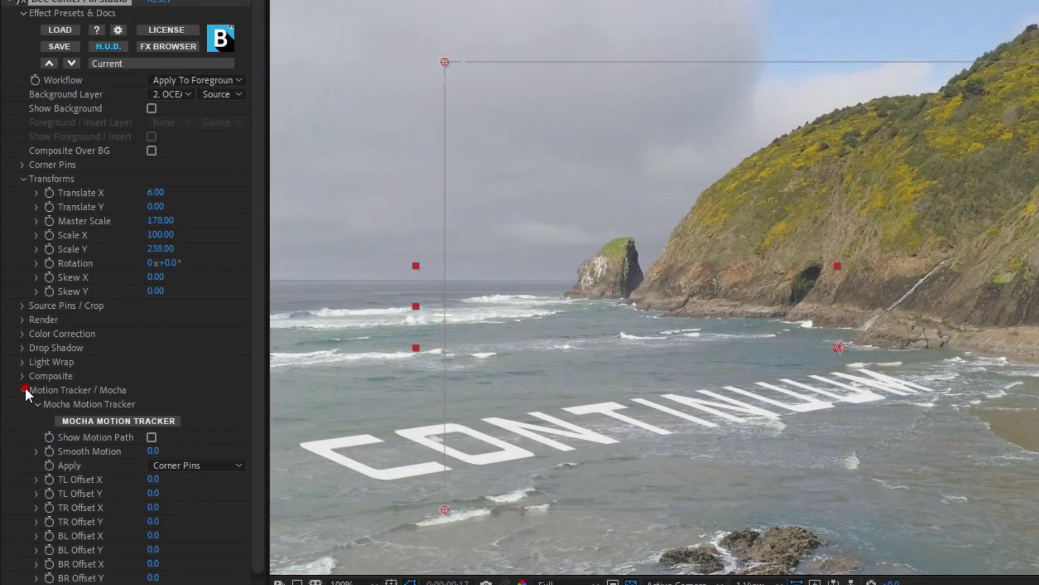
click(24, 387)
click(24, 348)
click(151, 361)
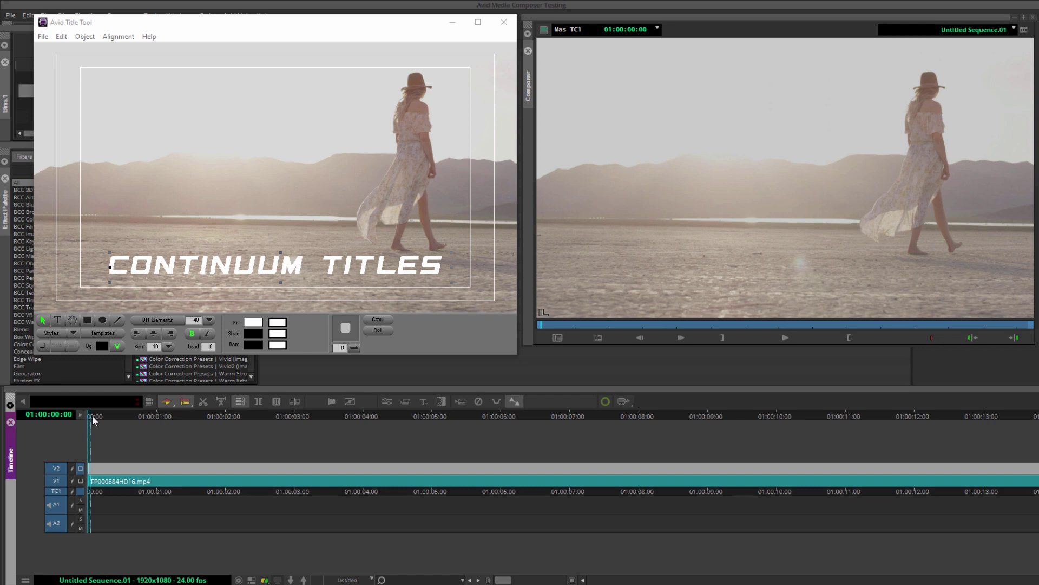
drag(92, 414, 15, 447)
click(168, 347)
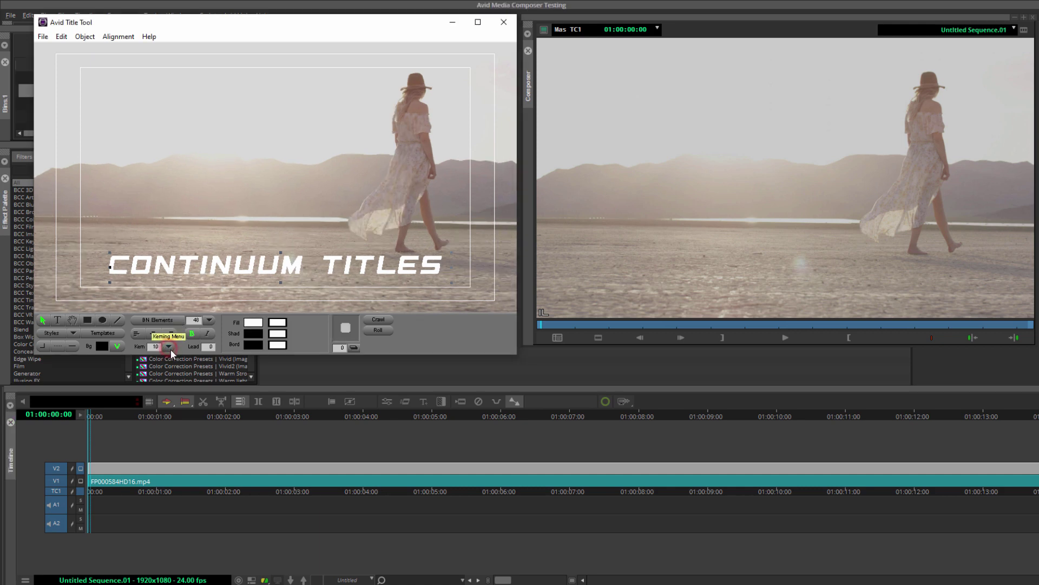
click(166, 347)
click(209, 321)
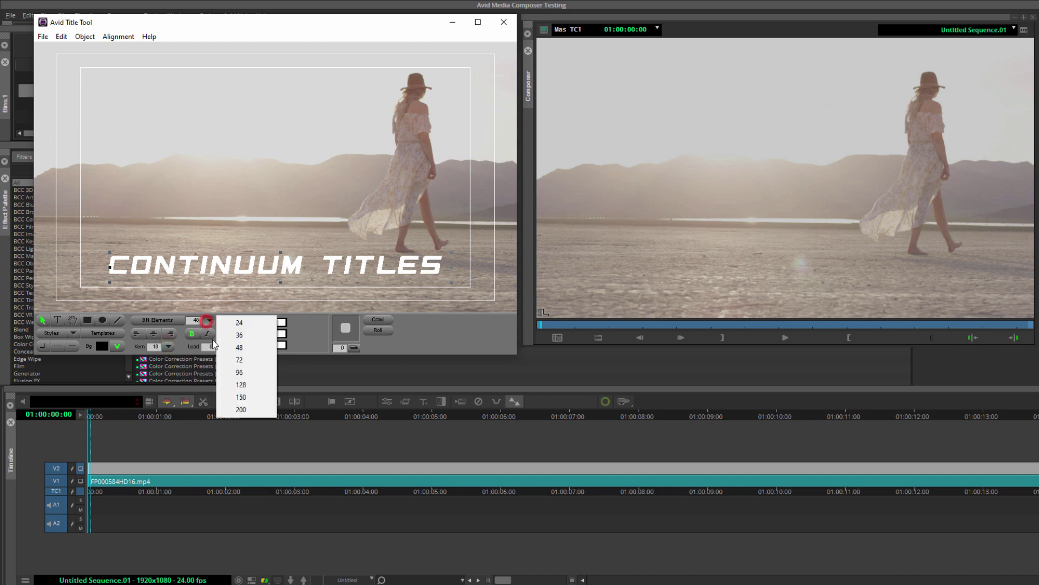
click(175, 321)
click(157, 319)
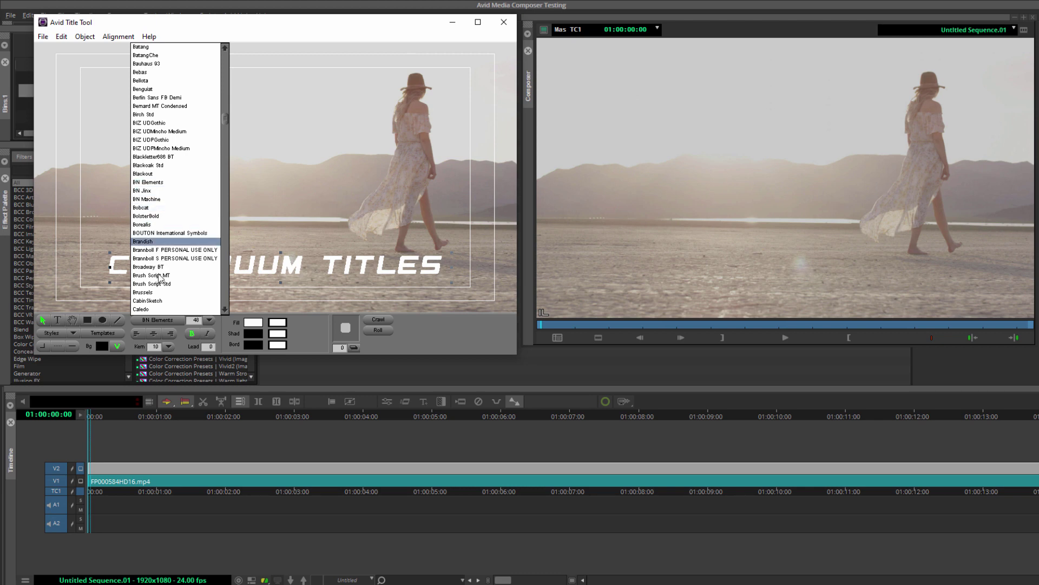
click(152, 323)
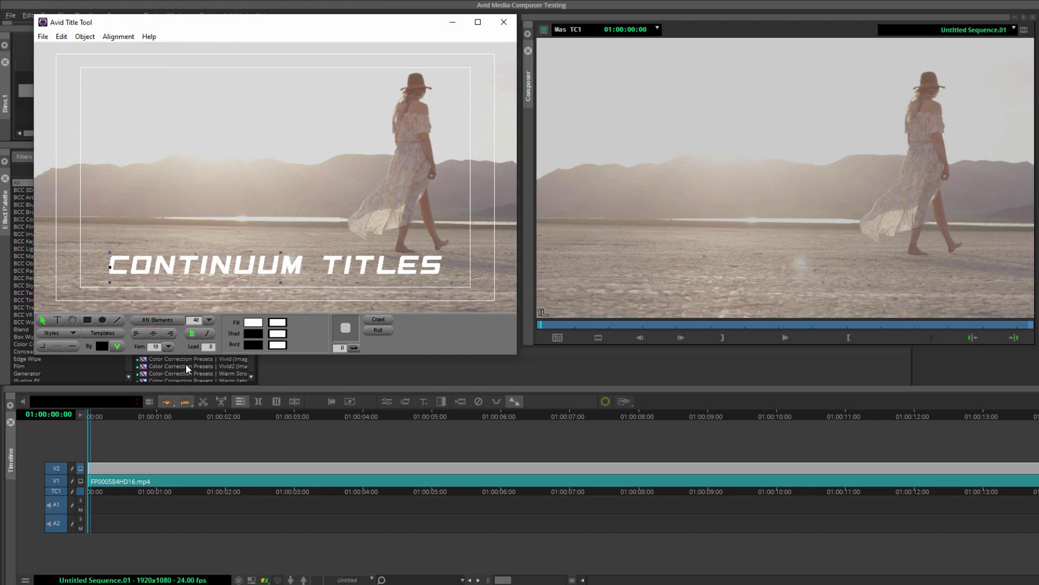
- Close the Title Tool and save the title as 'Title' into the bin and sequence
click(504, 22)
click(223, 209)
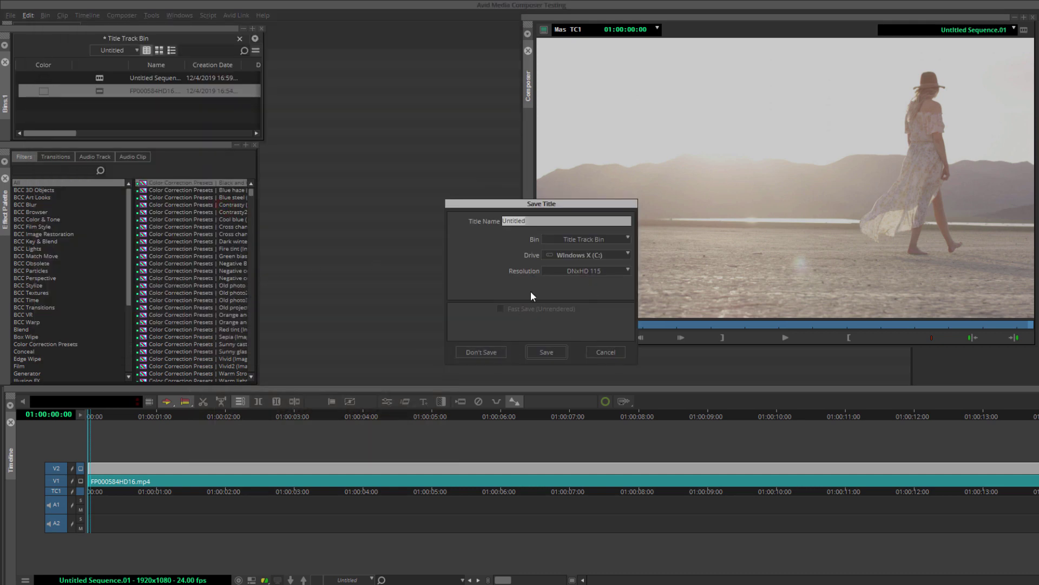
text(Title)
click(546, 352)
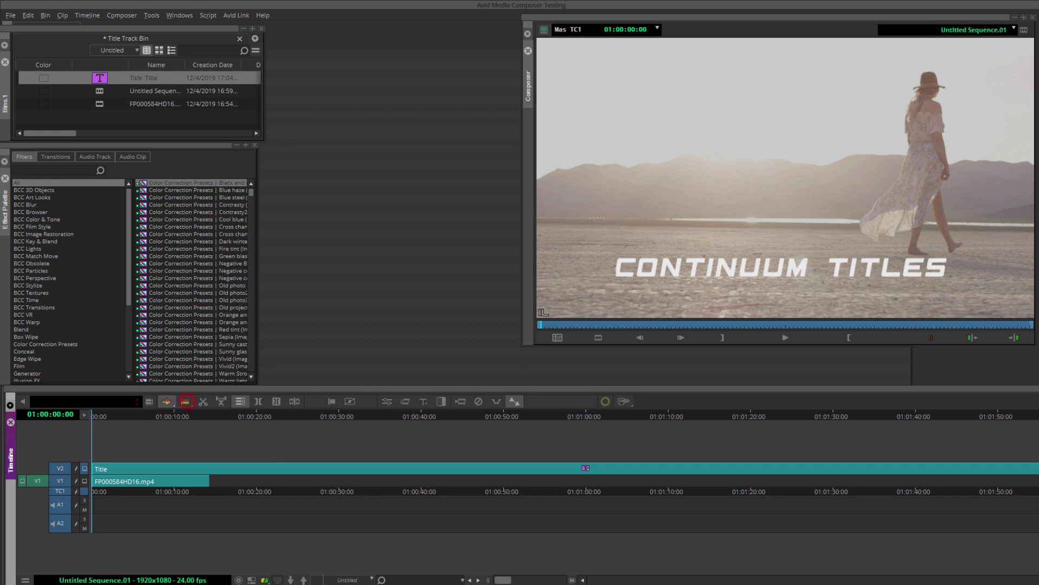
- Enlarge the viewer and play the sequence to preview the title, then return to the start
drag(524, 349, 437, 349)
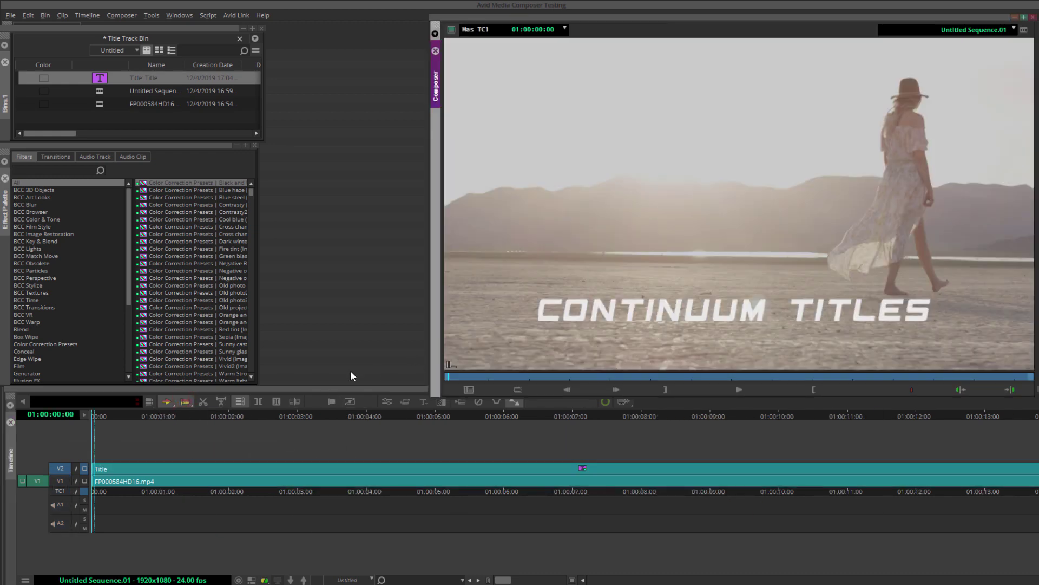
key(space)
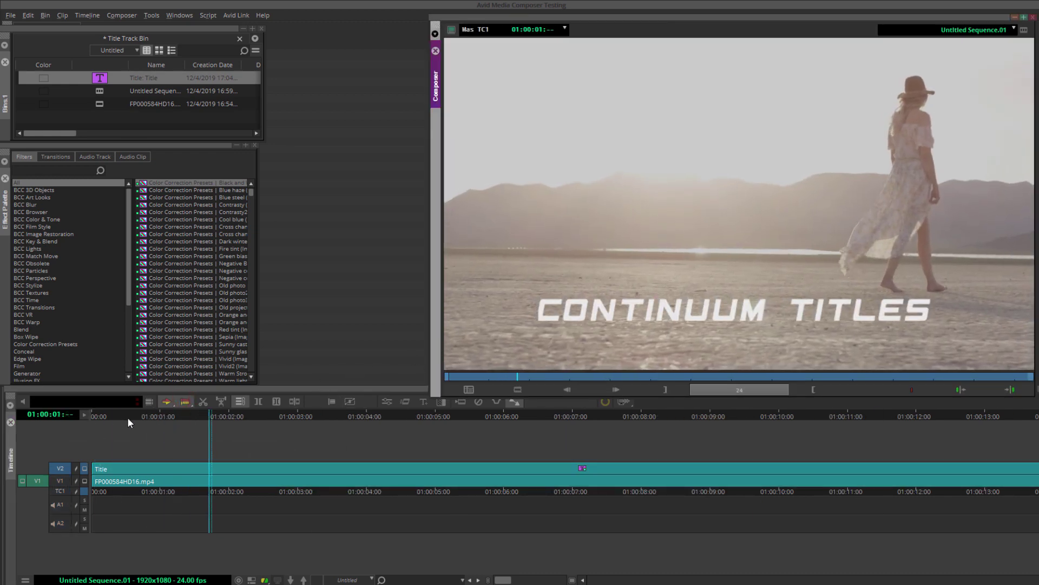
click(16, 428)
key(Home)
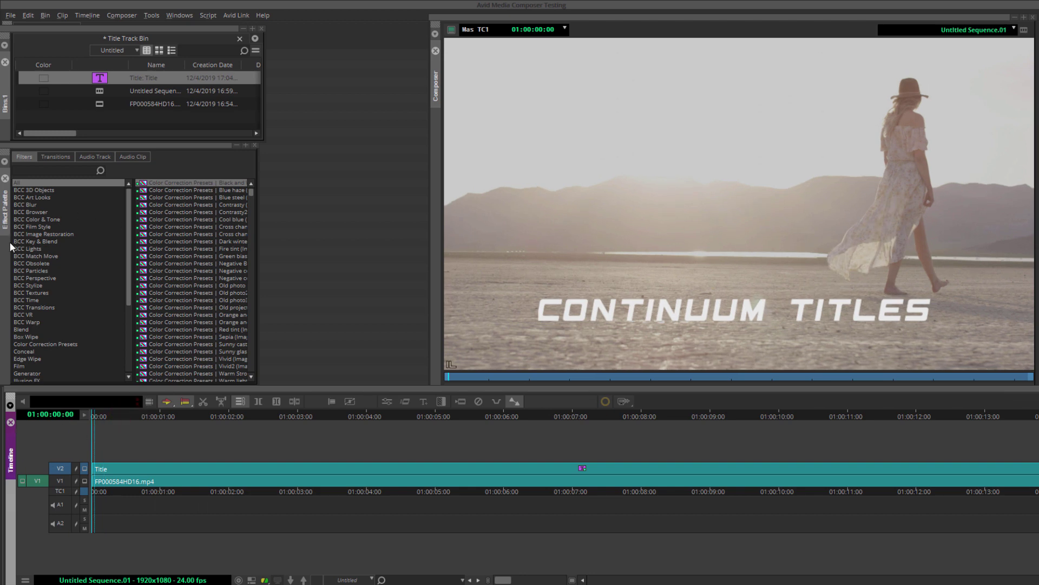
- Apply BCC Corner Pin Studio from BCC Match Move to the title and enable Apply to Title-Matte
click(35, 255)
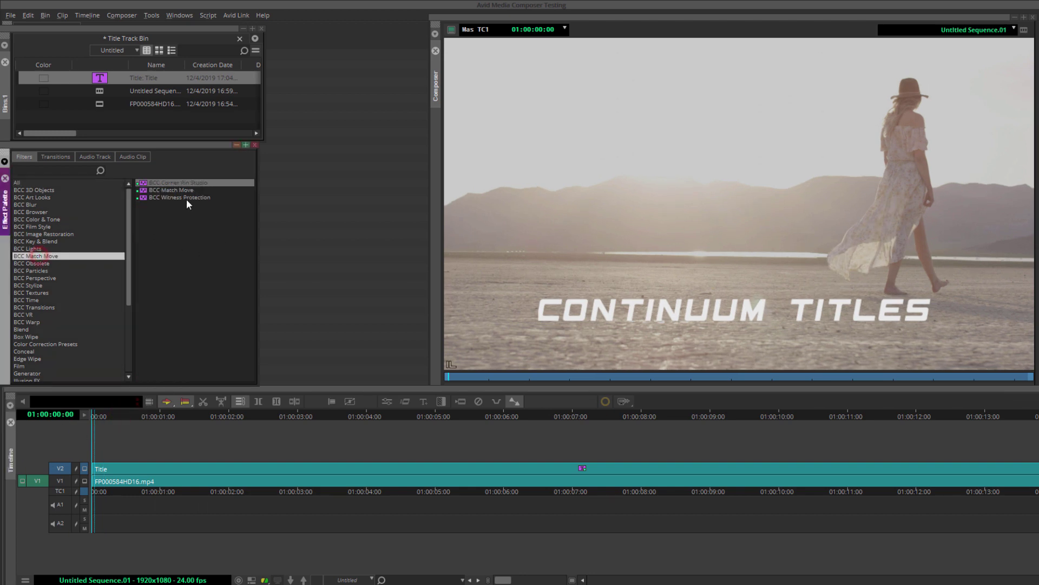
drag(192, 182, 155, 465)
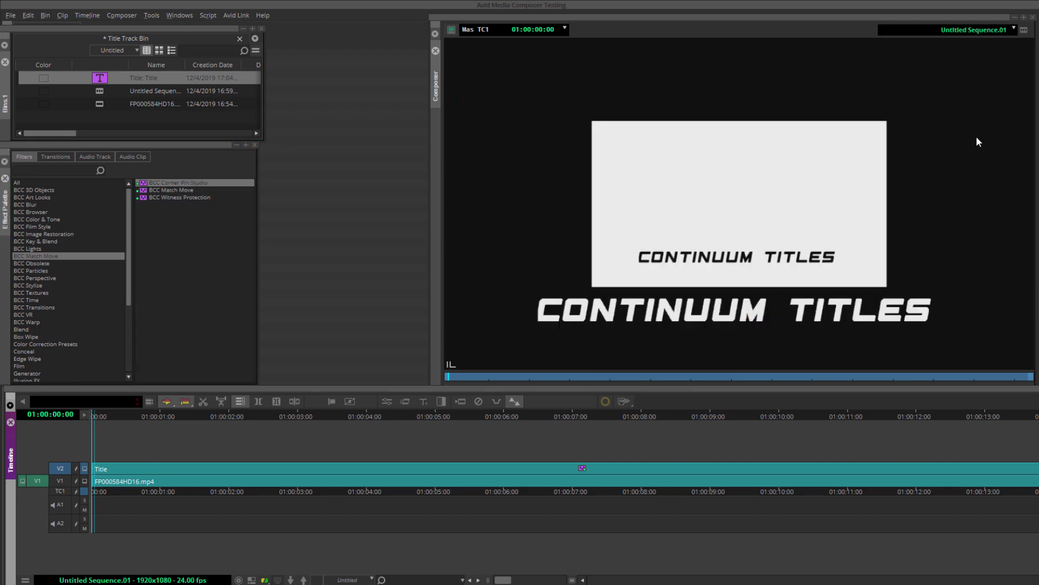
click(386, 401)
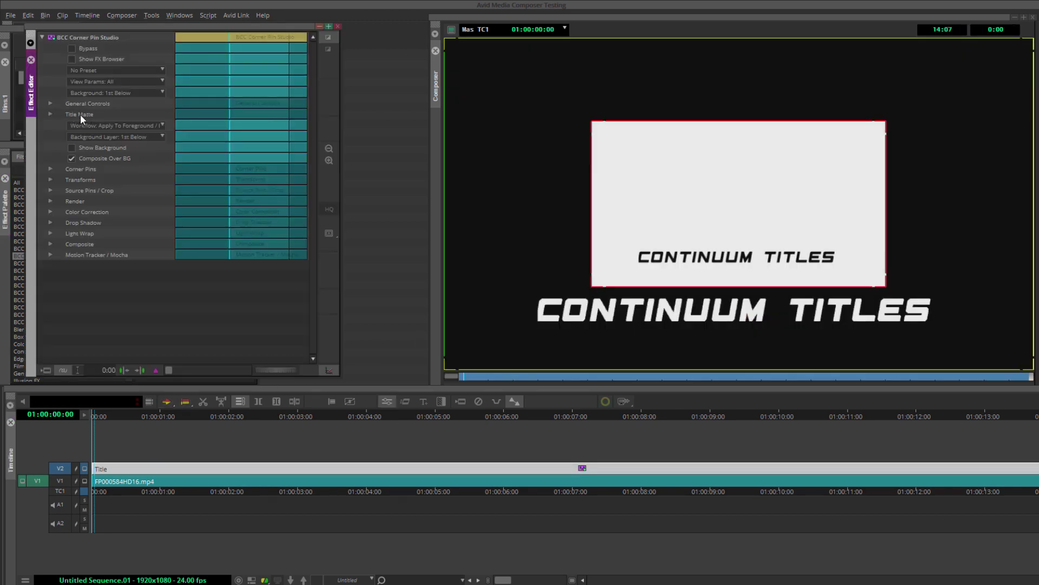
click(50, 114)
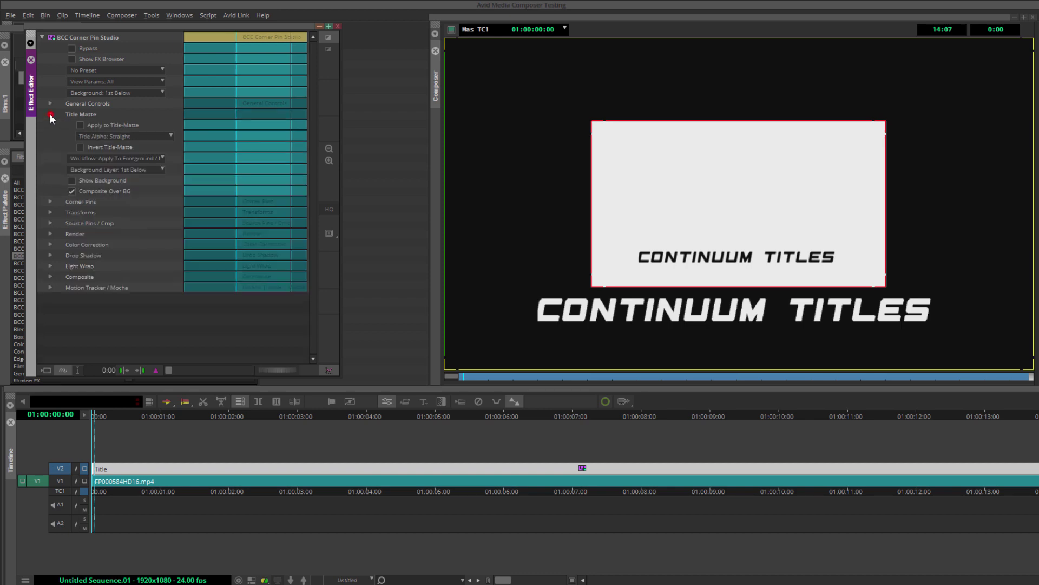
click(82, 125)
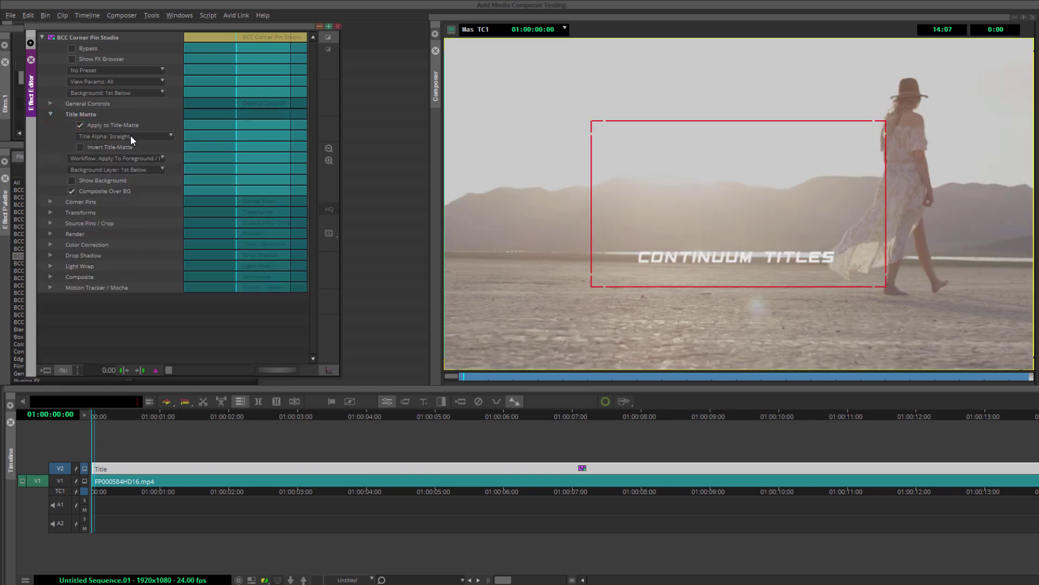
- Turn off Composite Over BG and set the background layer to Filter Layer
click(162, 158)
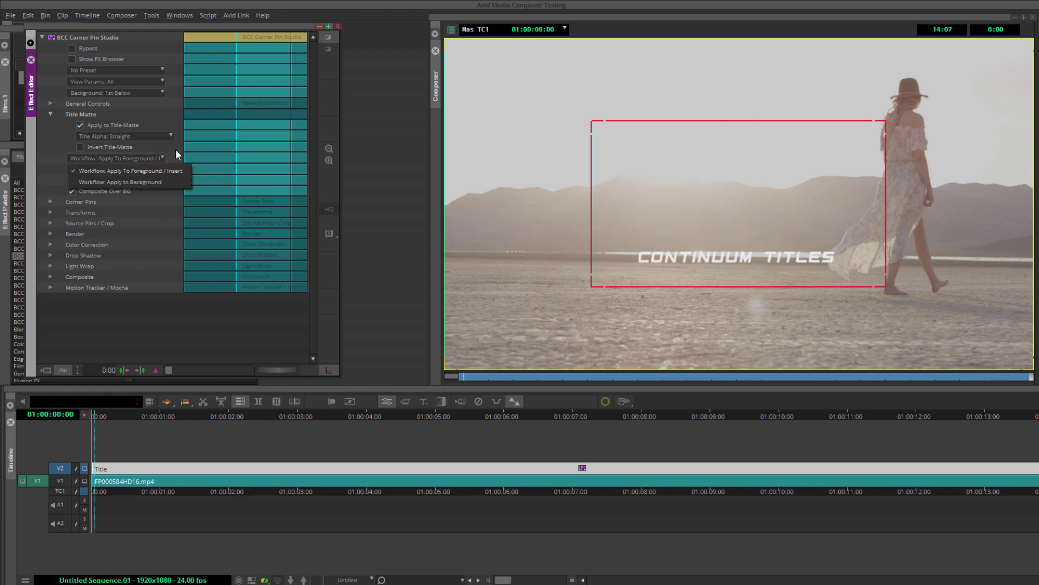
click(175, 149)
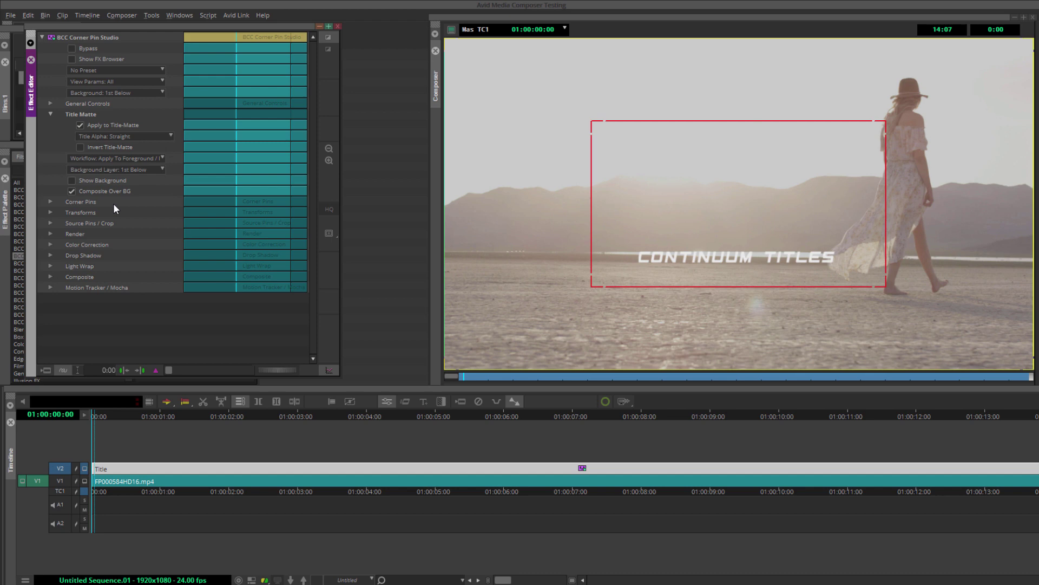
click(72, 192)
click(163, 175)
click(161, 168)
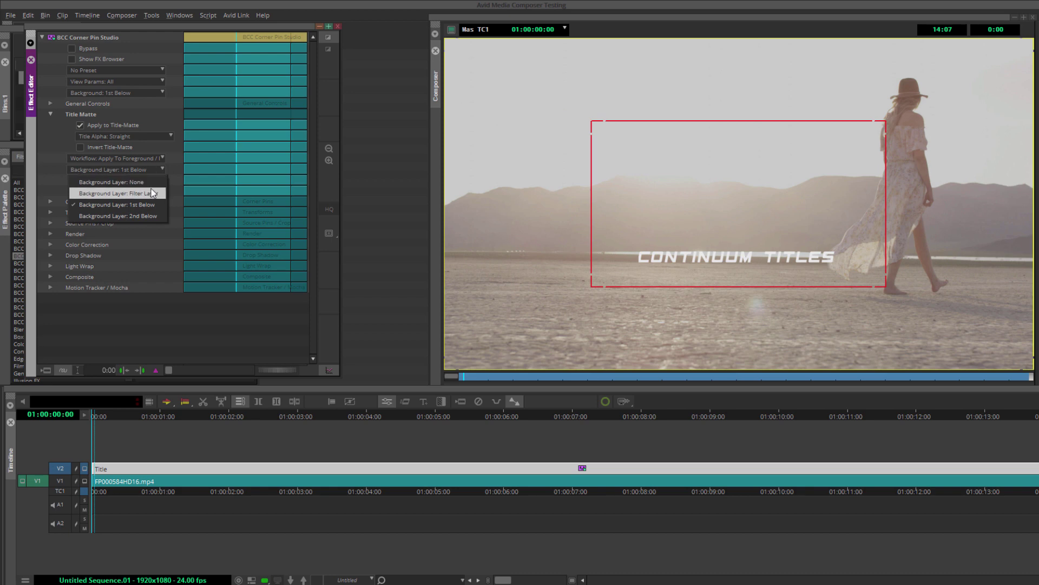
click(148, 204)
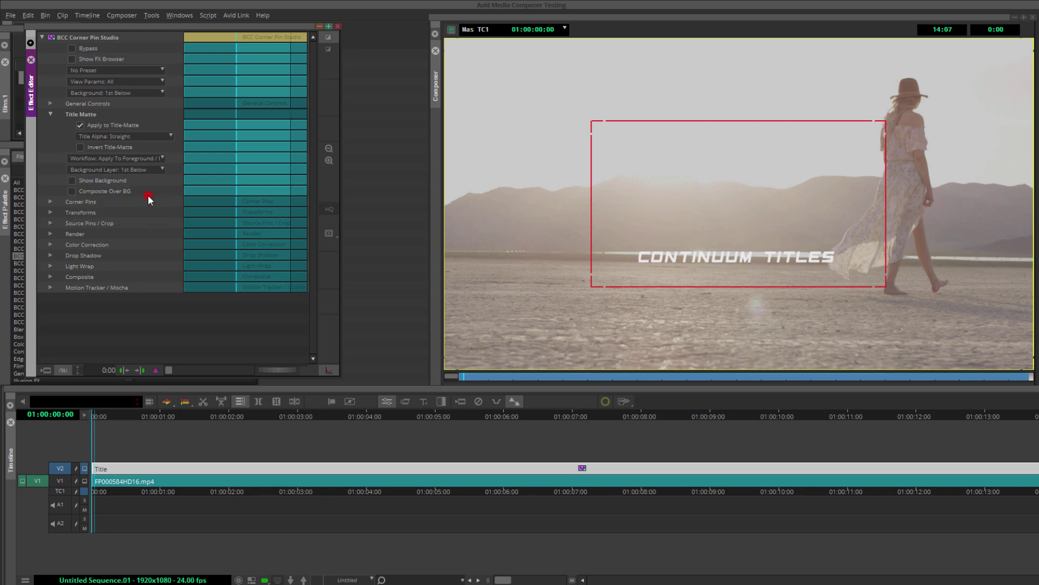
- Launch the Mocha motion tracker and set the background layer back to 1st Below
click(51, 287)
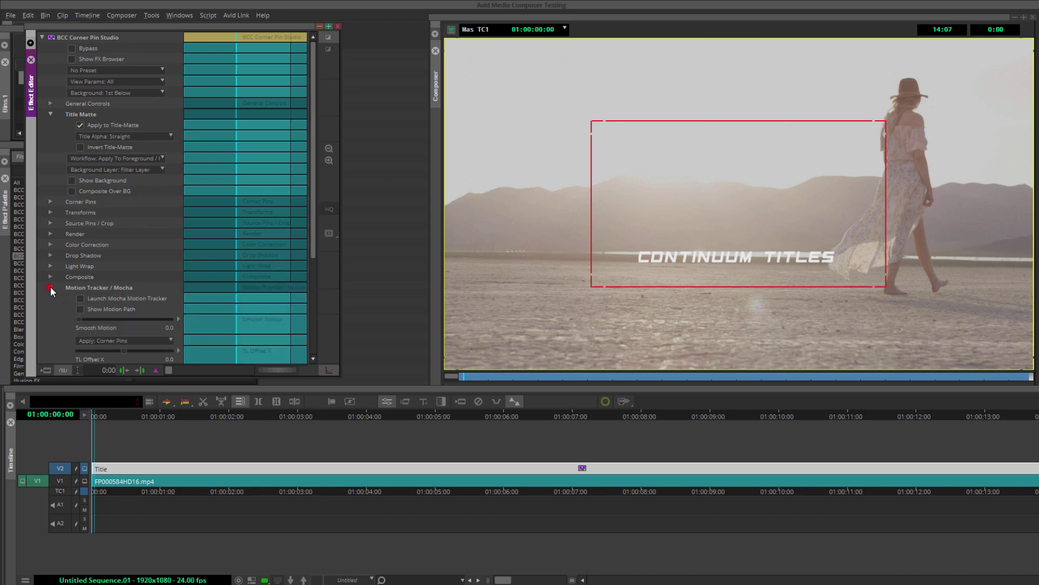
click(81, 298)
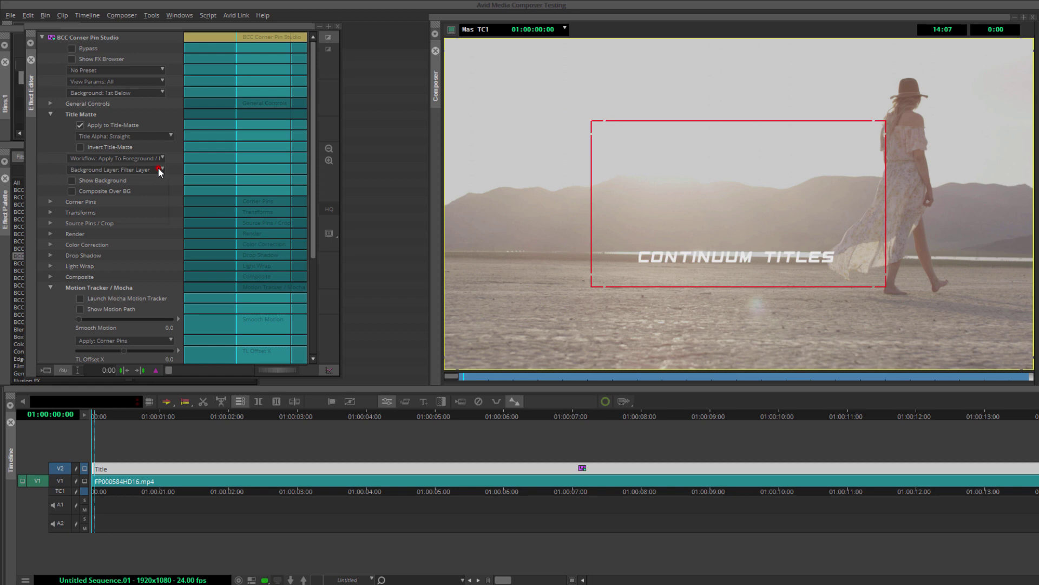
click(160, 170)
click(149, 205)
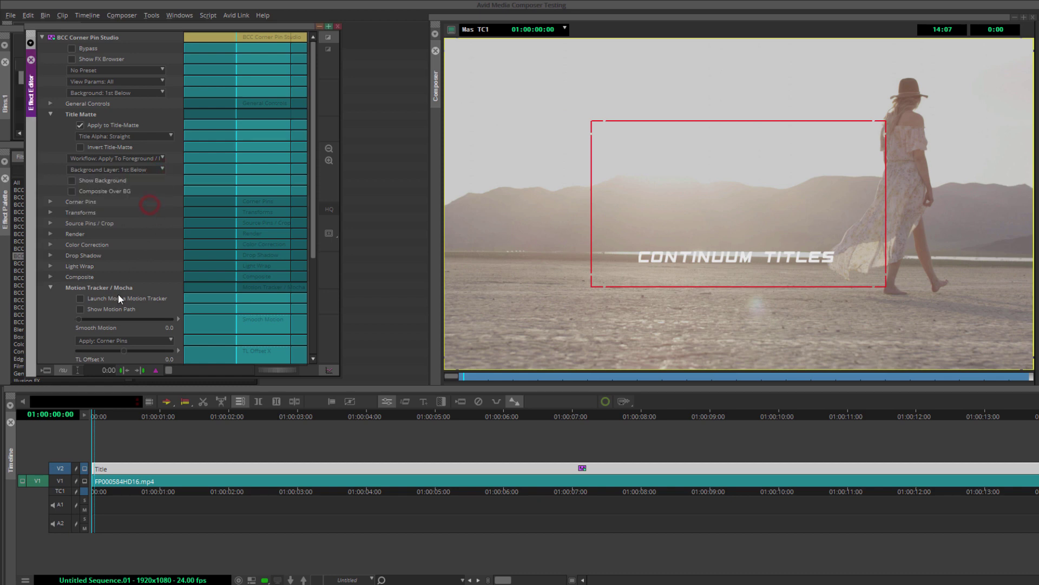
- In Mocha, fit the red tracking spline's corners around the flat desert ground below the horizon
click(82, 298)
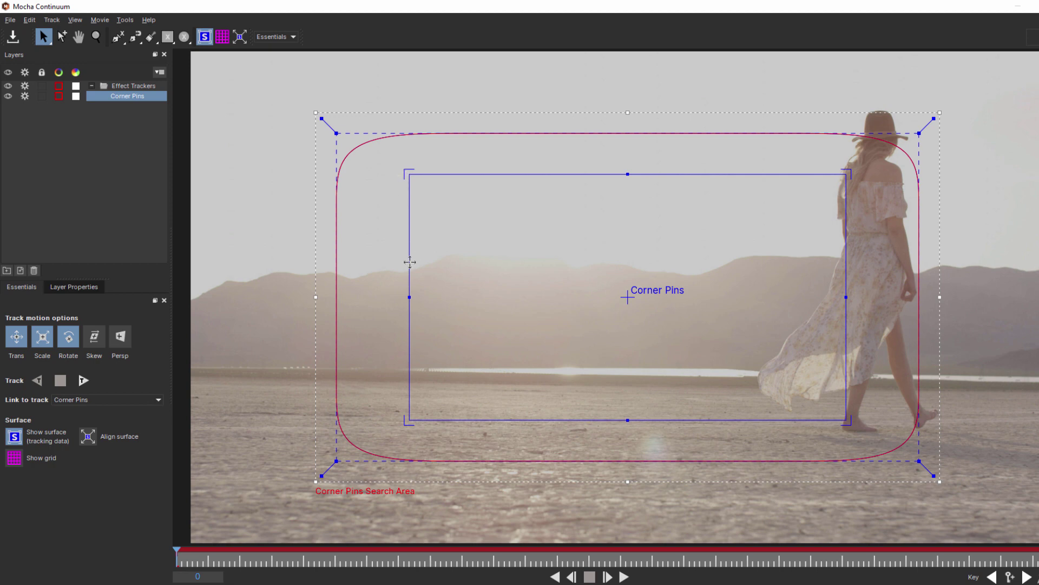
drag(335, 461, 292, 509)
drag(337, 133, 306, 414)
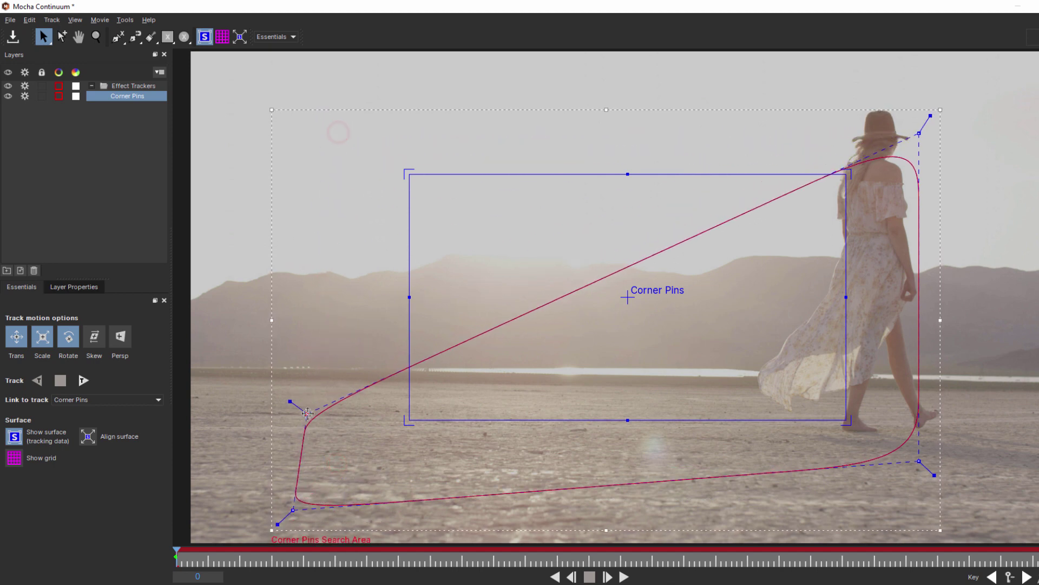
drag(919, 134, 911, 411)
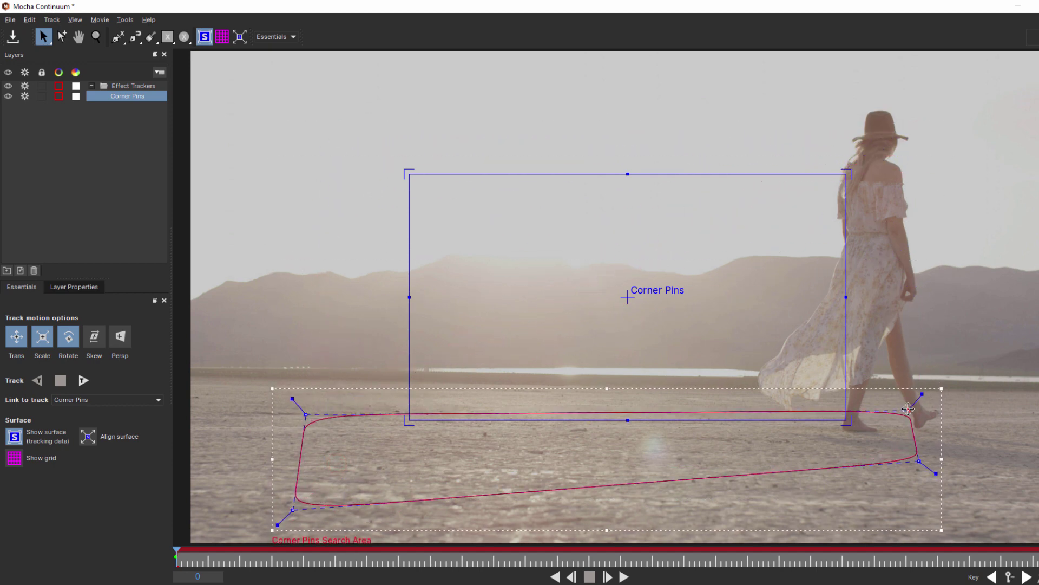
drag(918, 461, 935, 516)
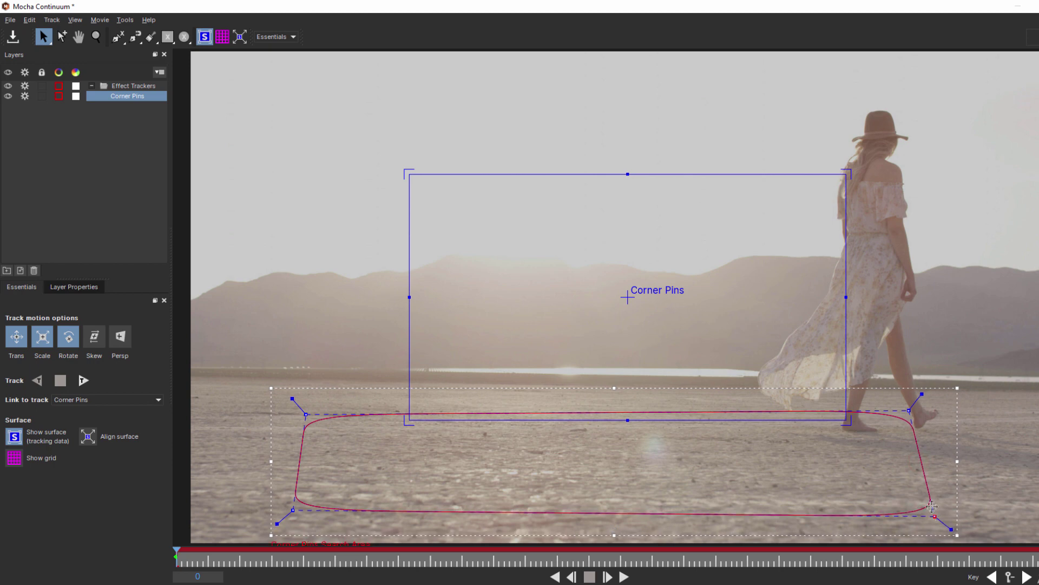
drag(910, 410, 919, 428)
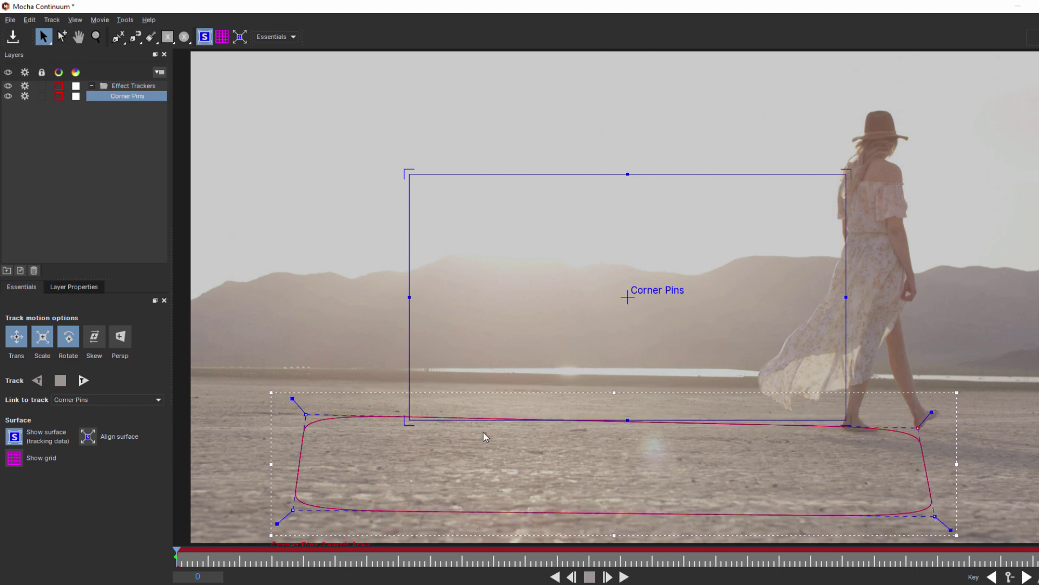
drag(302, 418, 301, 439)
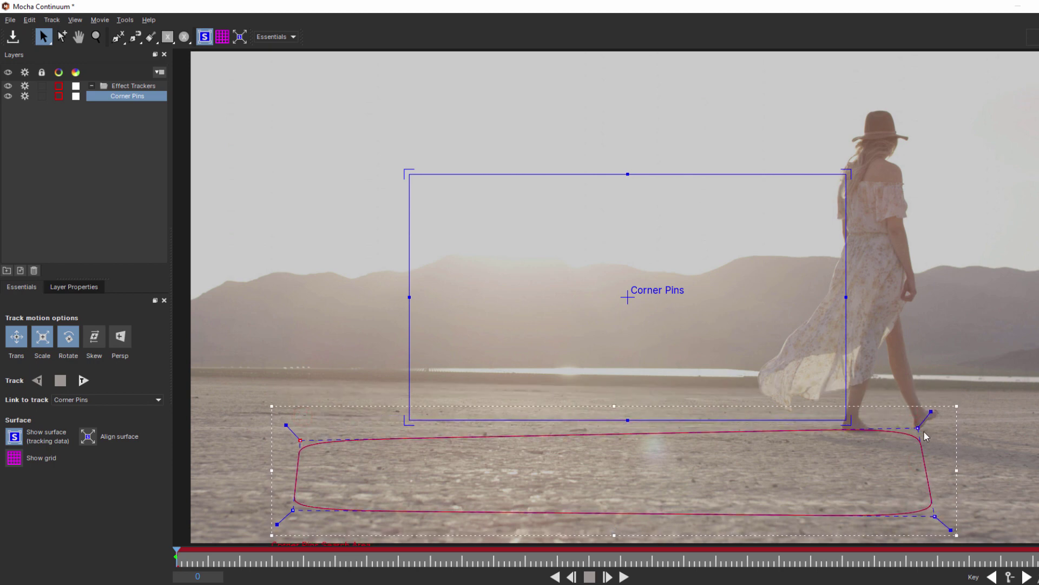
drag(919, 428, 928, 442)
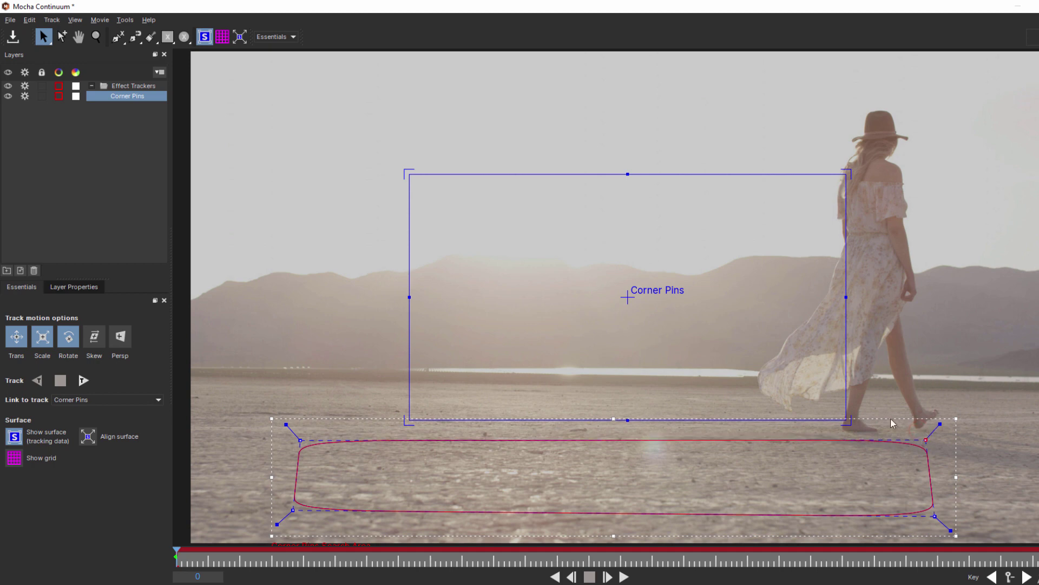
- Drag the four Corner Pins surface corners into a thin strip inside the ground shape
drag(406, 422, 316, 493)
drag(407, 172, 329, 456)
drag(847, 423, 878, 497)
drag(848, 172, 873, 458)
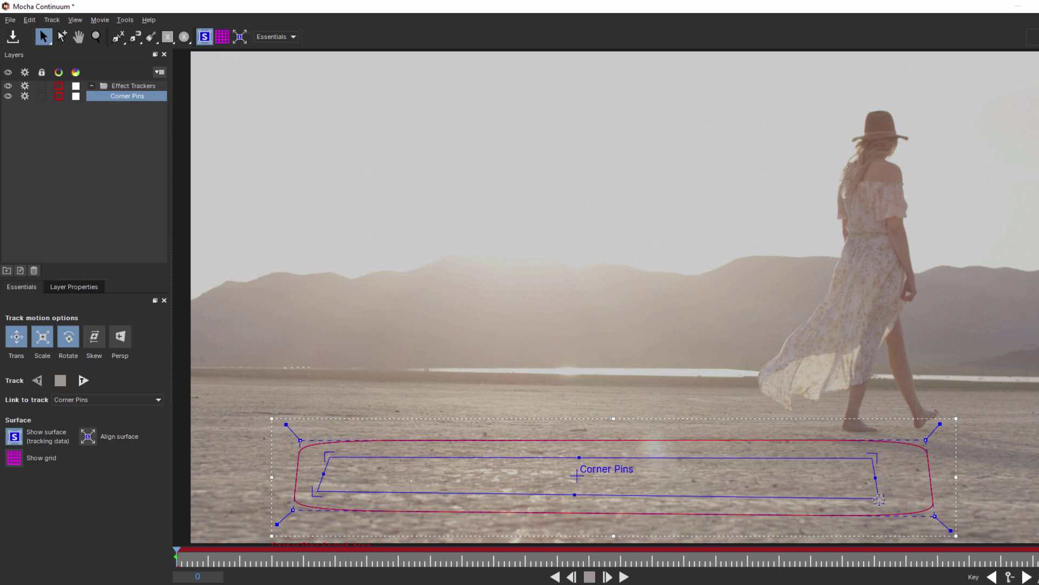
- Show the perspective grid to fine-tune the surface's top-right corner, then hide it
click(224, 37)
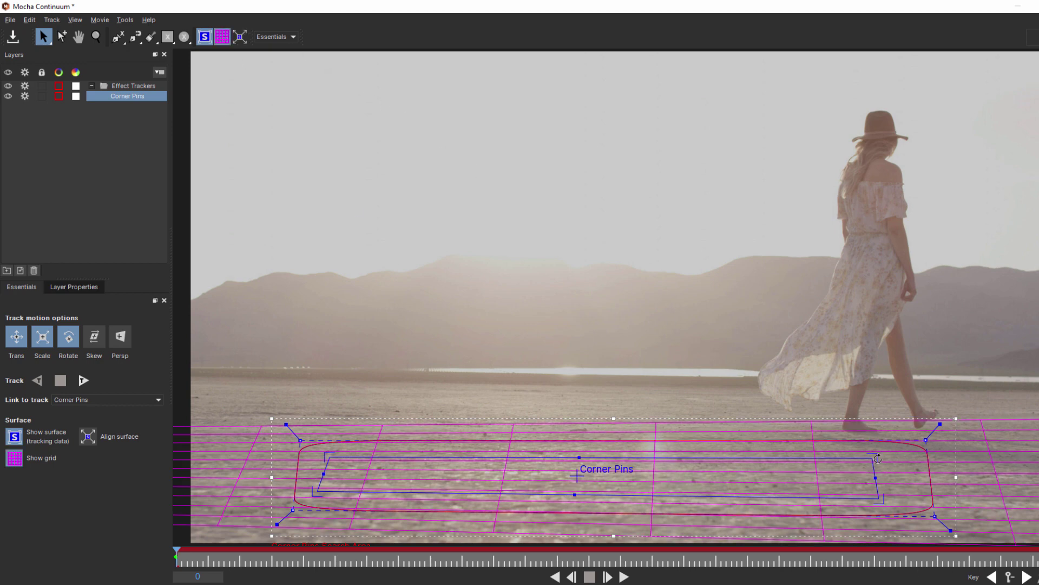
drag(877, 459, 876, 461)
click(222, 38)
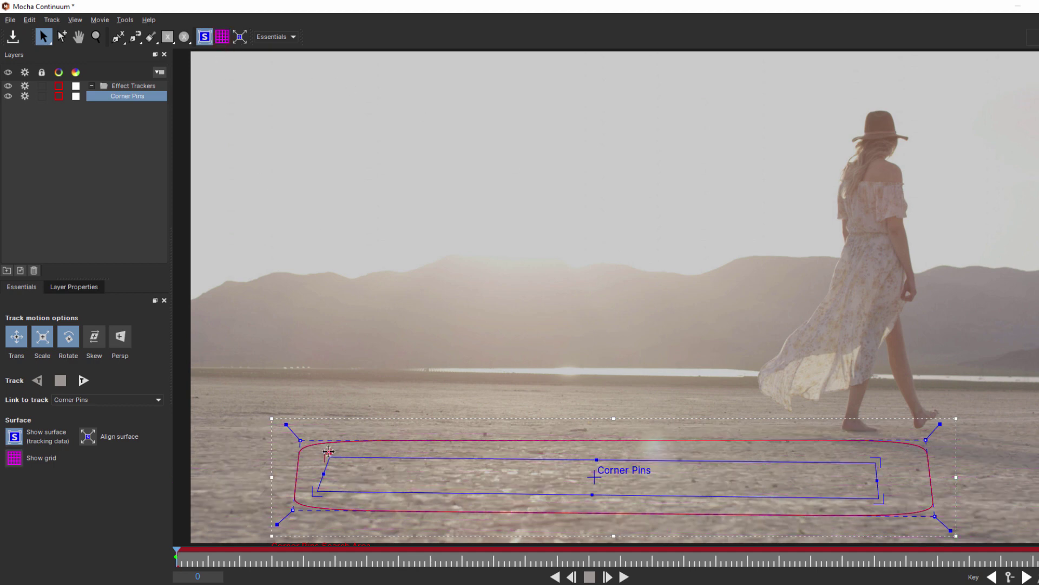
- Square the Corner Pins surface over the distant mountains and track it forward to frame 342
drag(329, 452, 296, 221)
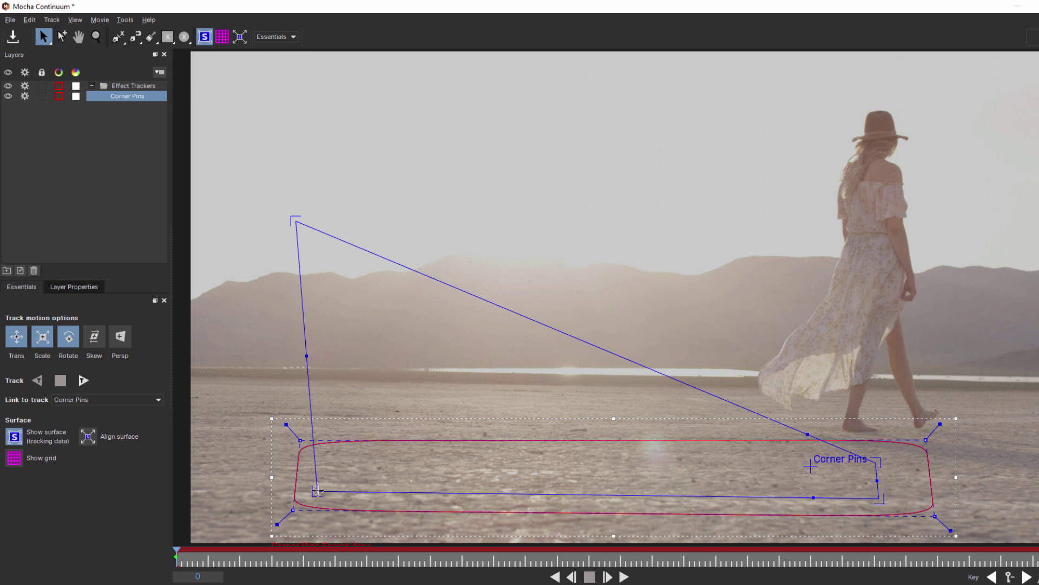
drag(318, 491, 291, 347)
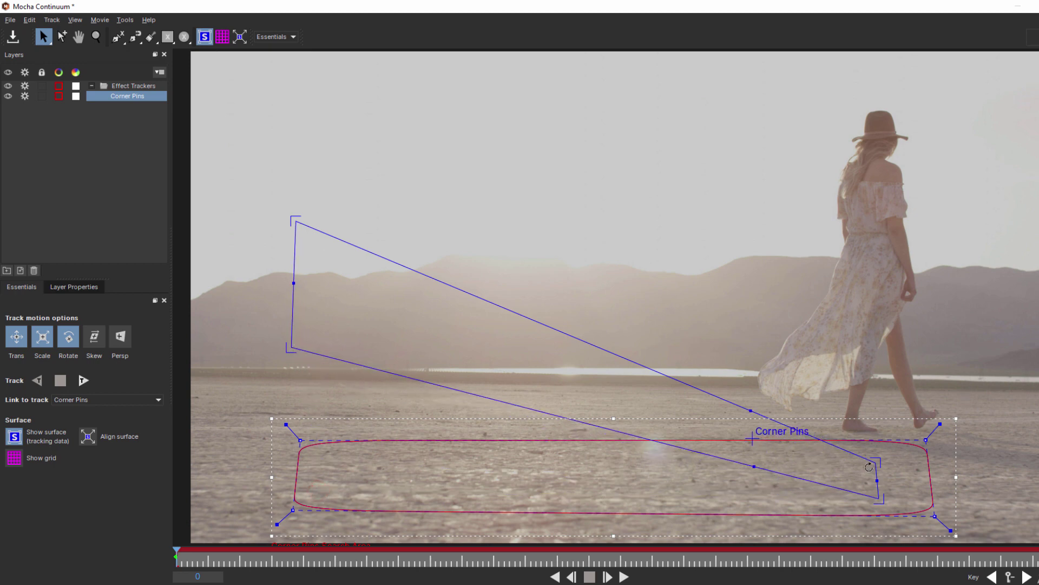
drag(879, 460, 682, 221)
drag(882, 501, 683, 350)
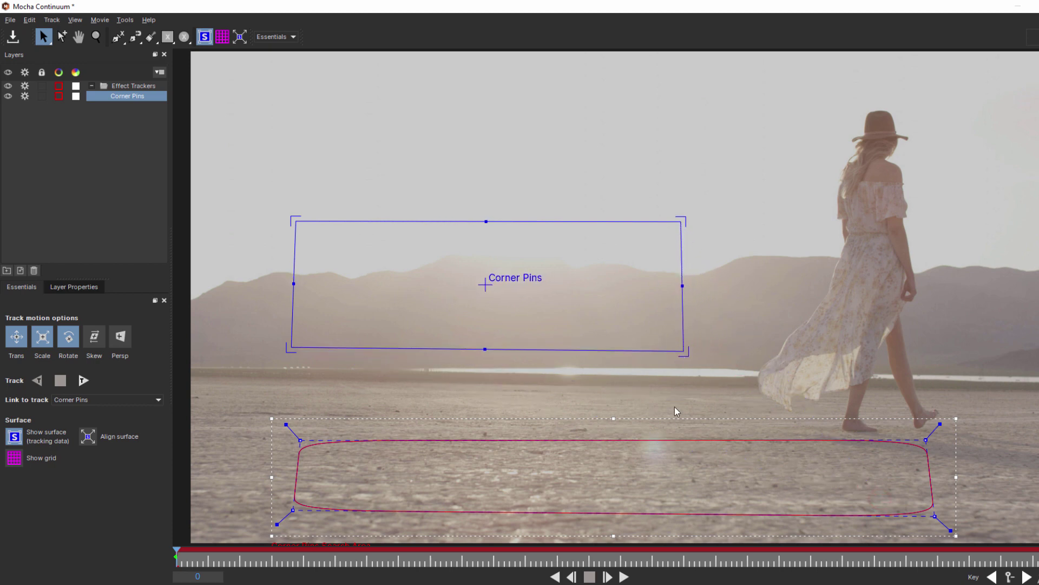
click(83, 380)
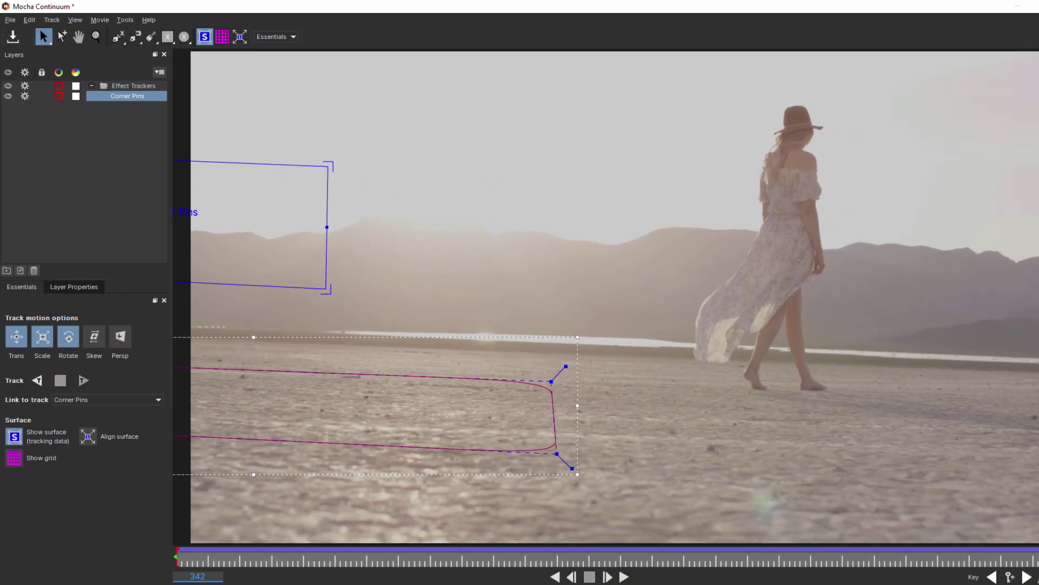
- Save the Mocha track back to the editor and play back the title's tracked motion paths
key(alt+F4)
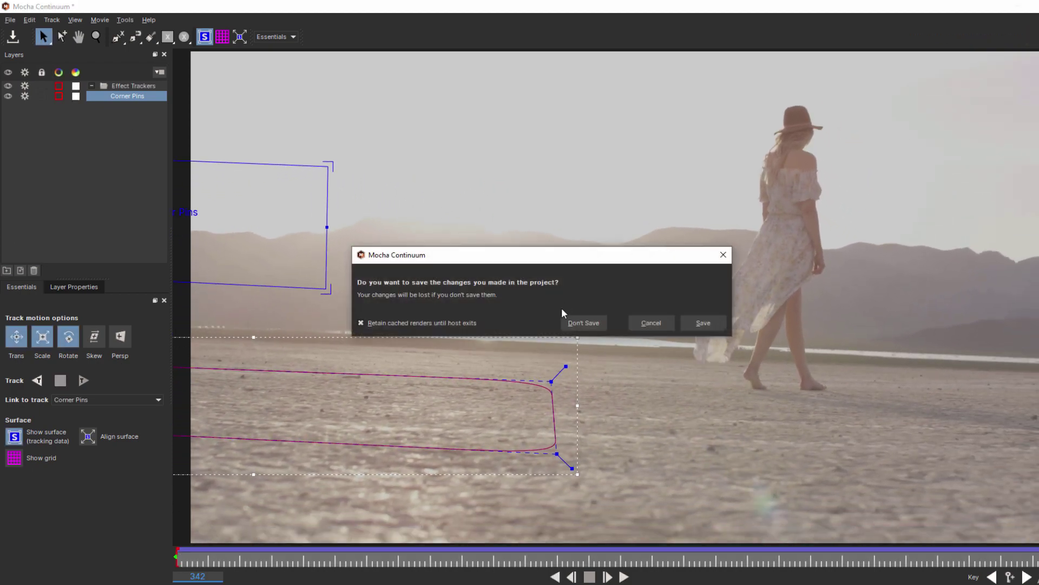
click(707, 323)
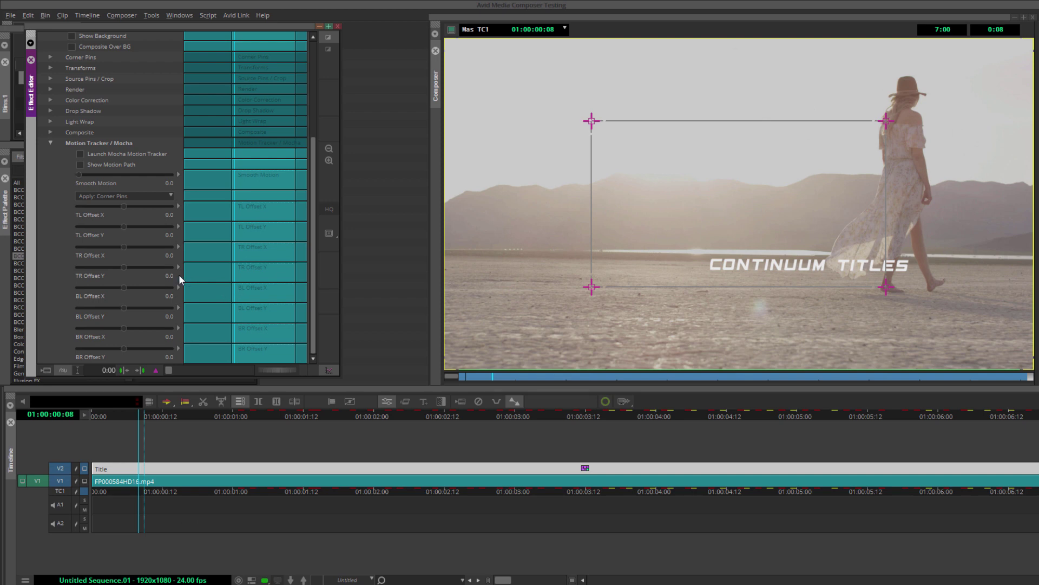
click(81, 165)
key(space)
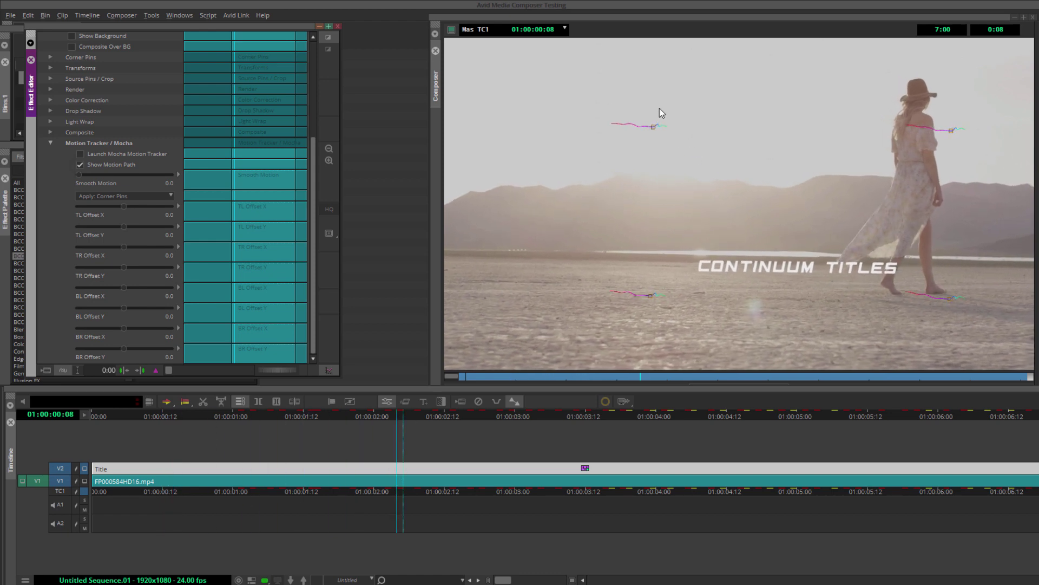
click(80, 165)
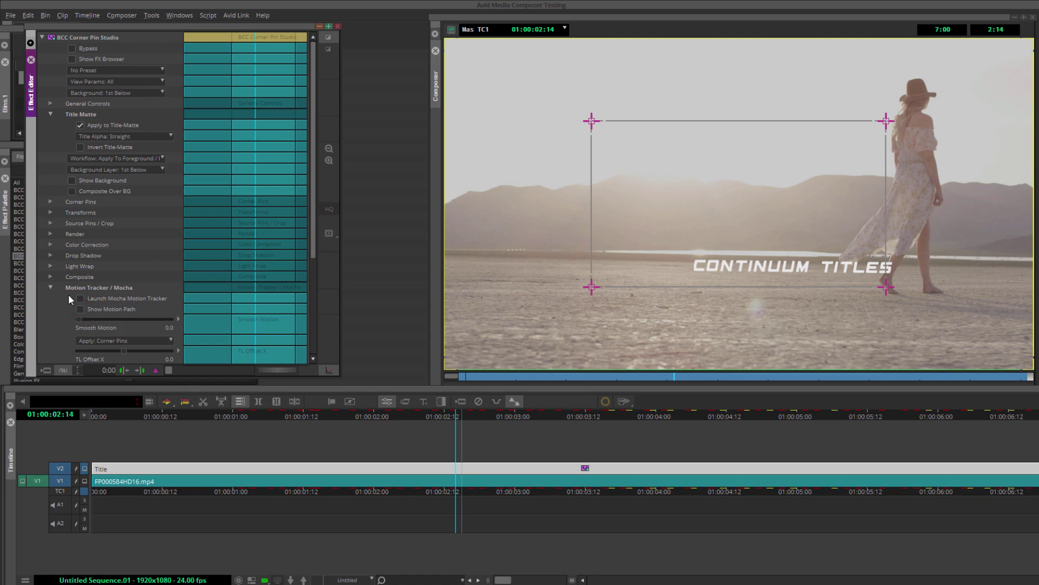
- Scale the title to about 240% with Translate X 24.05 and Translate Y -11.39
click(50, 288)
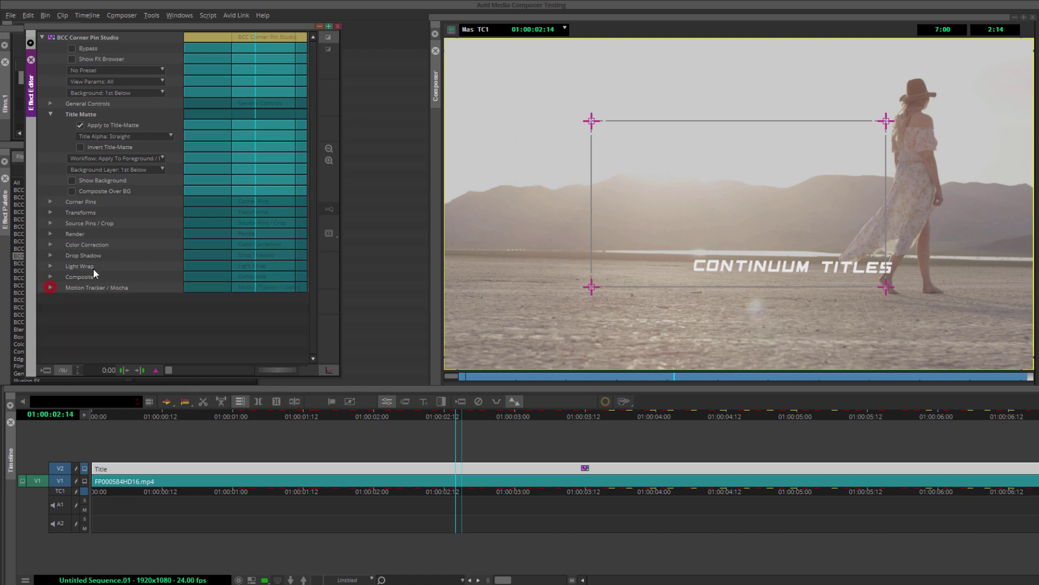
click(51, 212)
drag(311, 234, 311, 294)
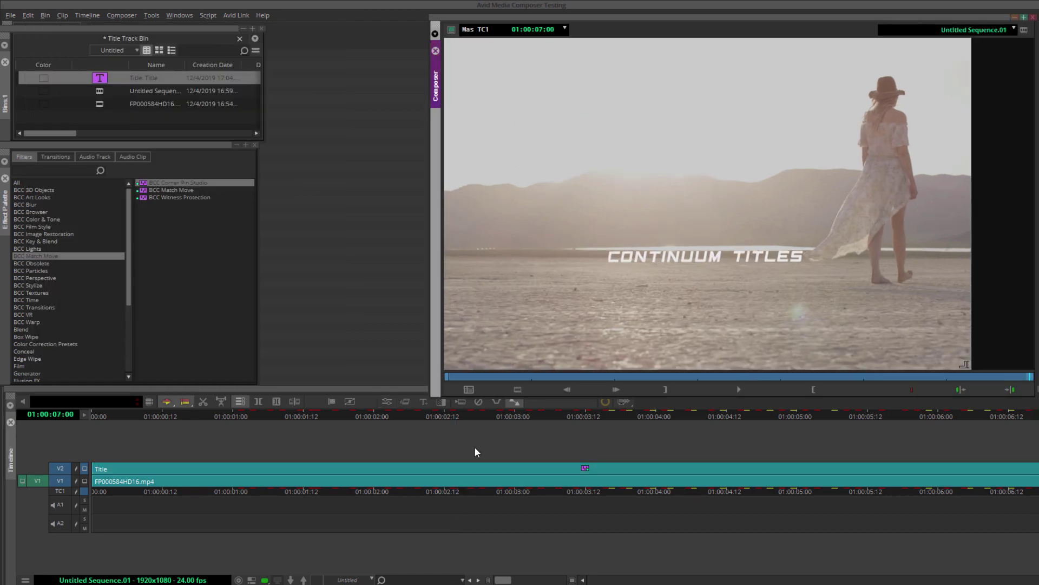
click(387, 401)
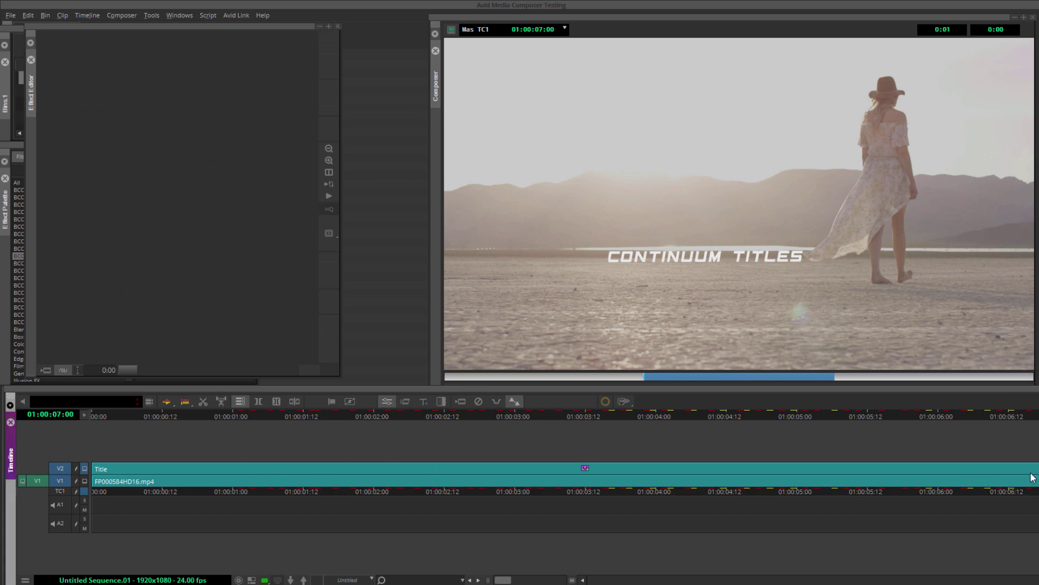
key(Left)
key(Left)
key(Left)
key(Left)
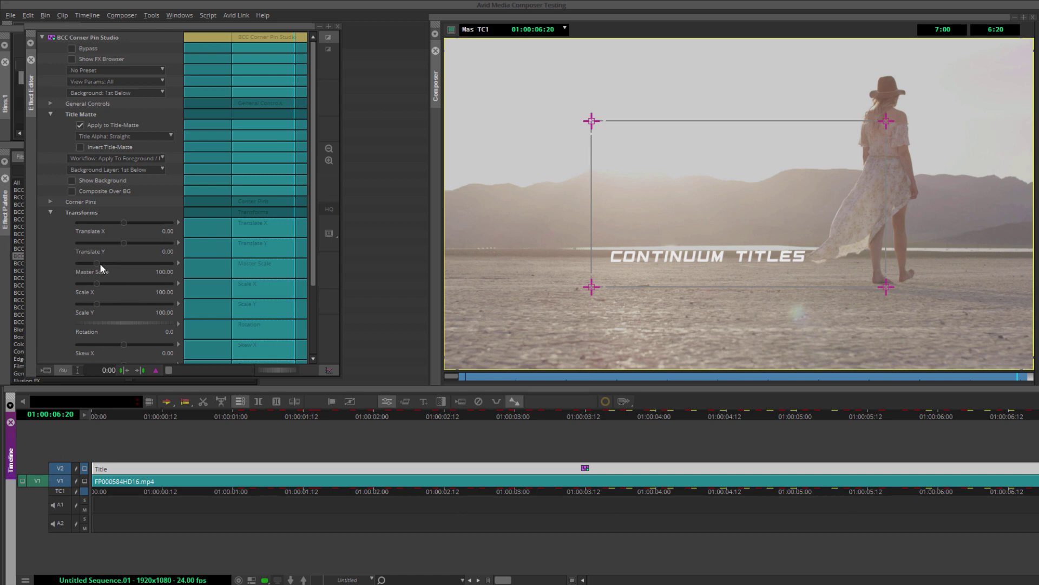
drag(99, 263, 121, 262)
mouse_move(126, 223)
mouse_down()
mouse_move(145, 220)
mouse_move(134, 226)
mouse_up()
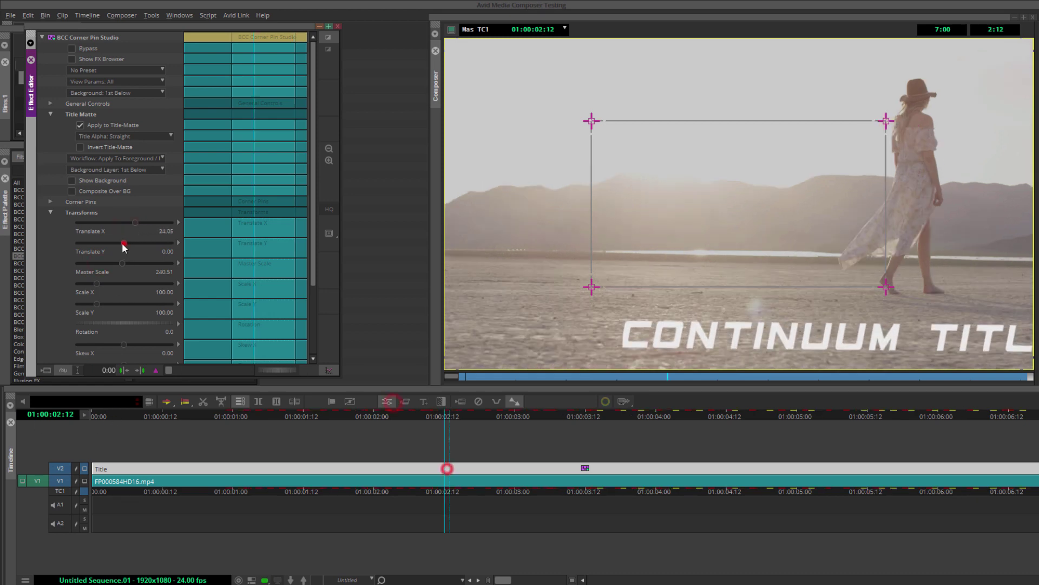
drag(124, 243, 119, 245)
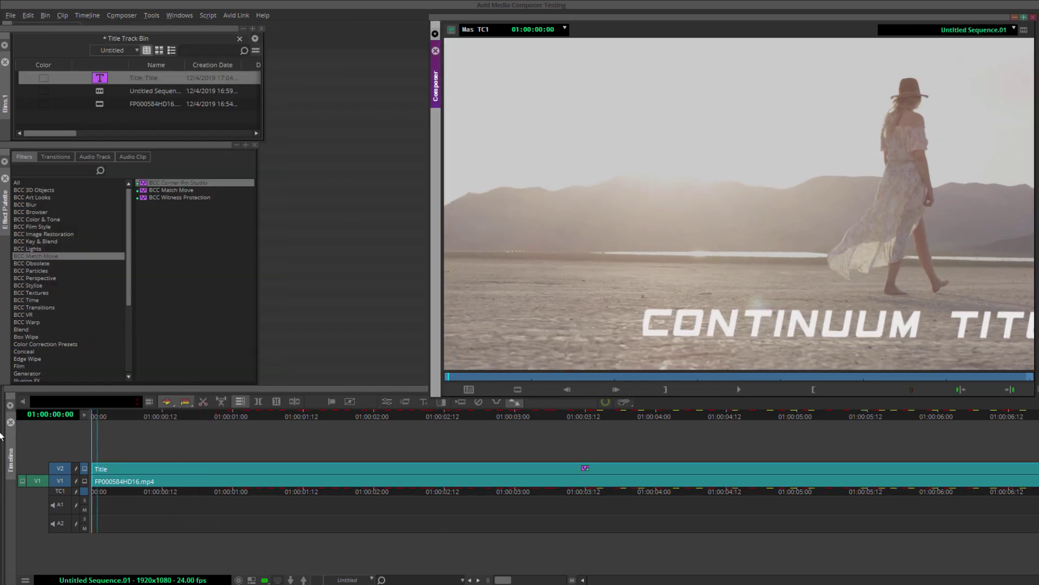
key(space)
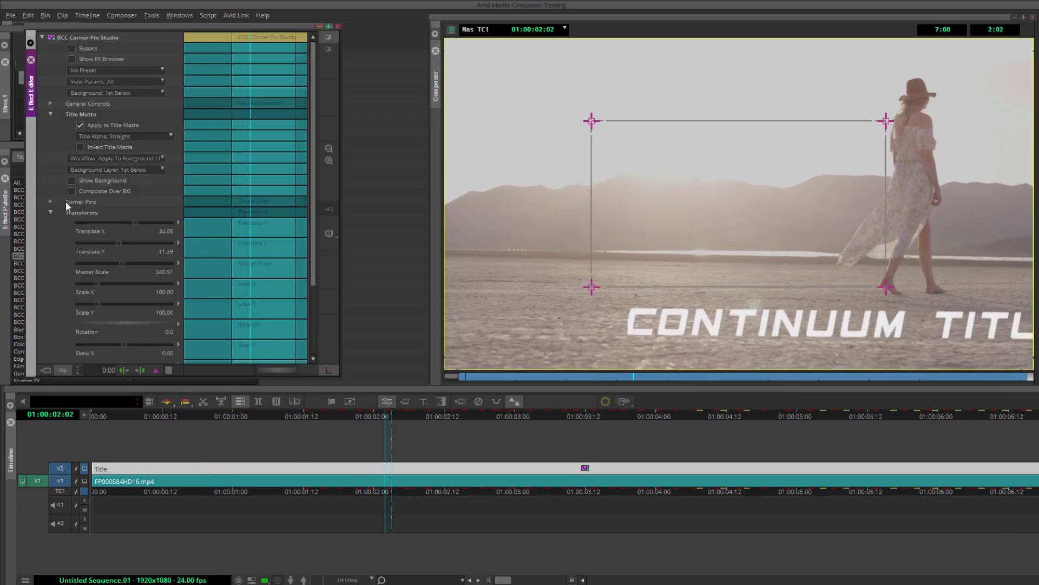
- Turn on the title's drop shadow with Shadow Distance 2.53 and Shadow Softness 5.70
click(50, 212)
click(51, 255)
click(80, 265)
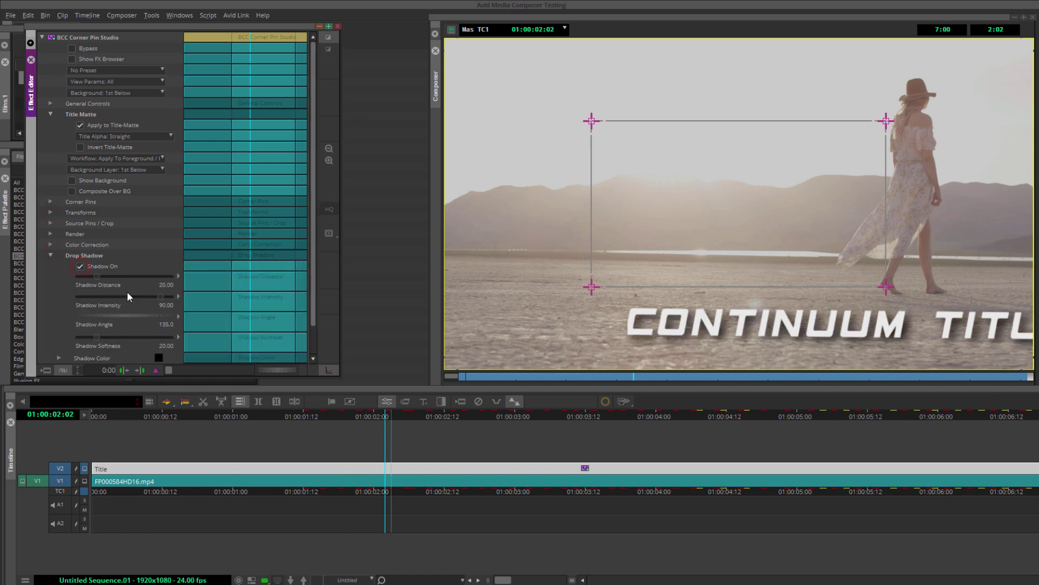
drag(94, 278, 82, 282)
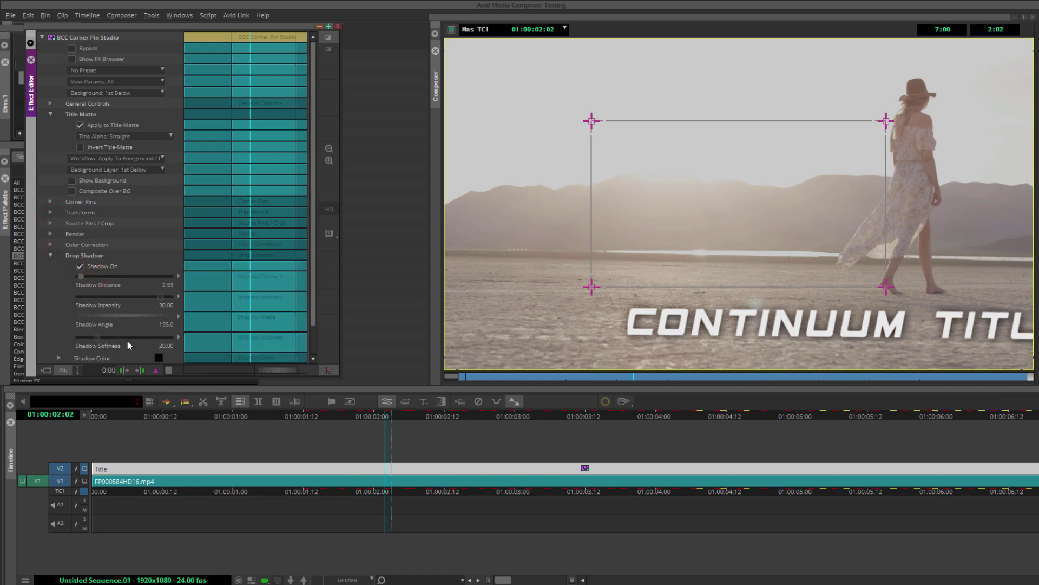
drag(96, 336, 82, 340)
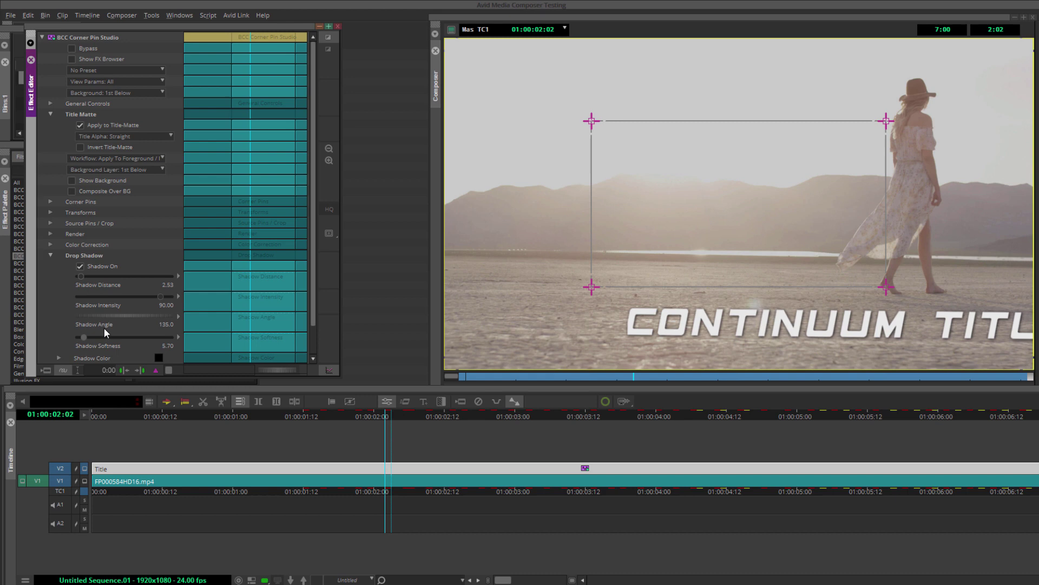
click(50, 254)
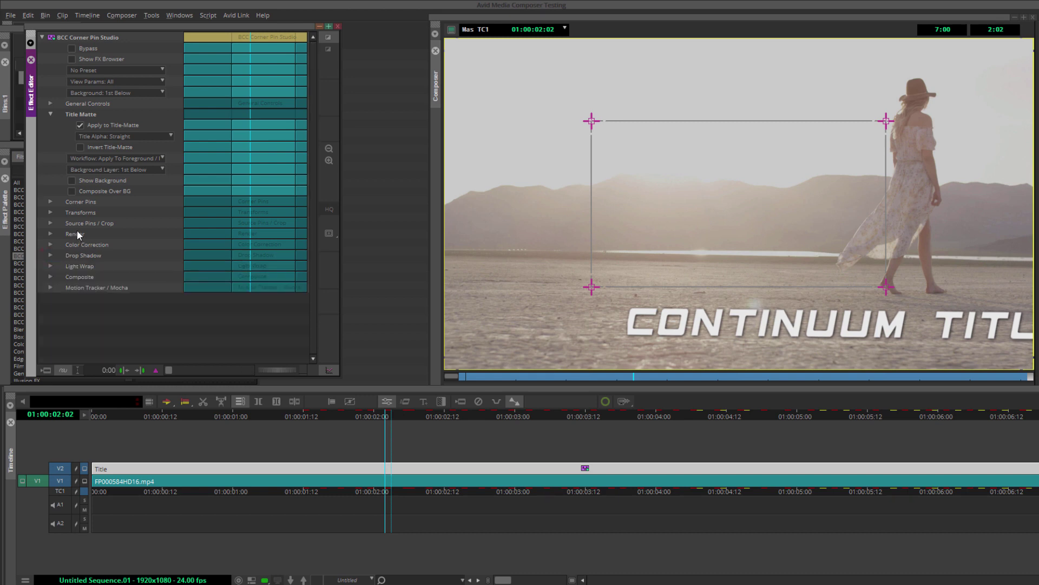
drag(303, 28, 414, 32)
- Apply BCC Brightness Contrast to the V1 background clip with Contrast 46.8
click(39, 219)
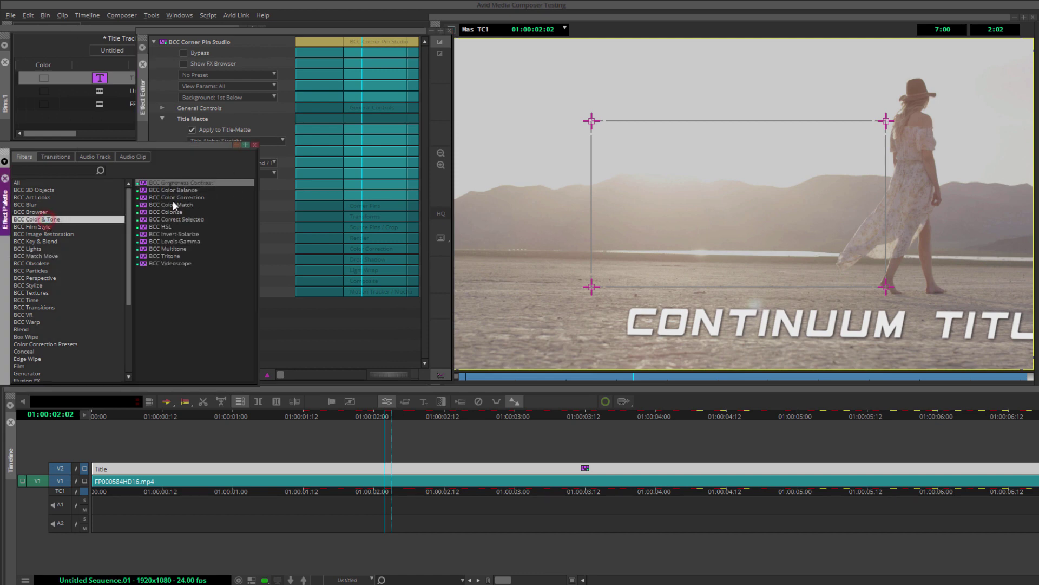
drag(425, 413, 403, 484)
click(225, 34)
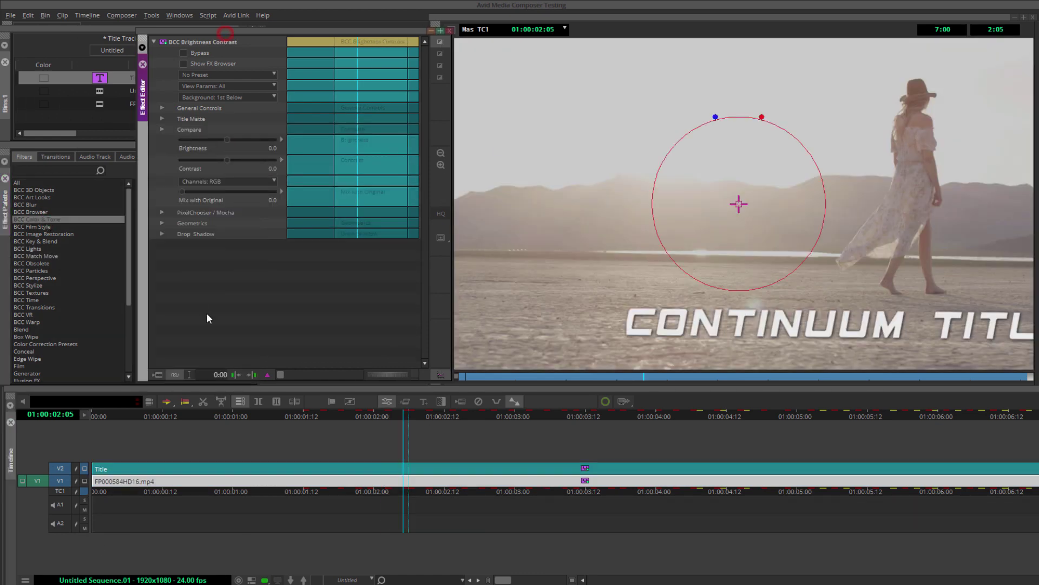
drag(227, 160, 248, 158)
- Add video track V3 with BCC Colorize Glow using the black-white colour preset
right_click(157, 252)
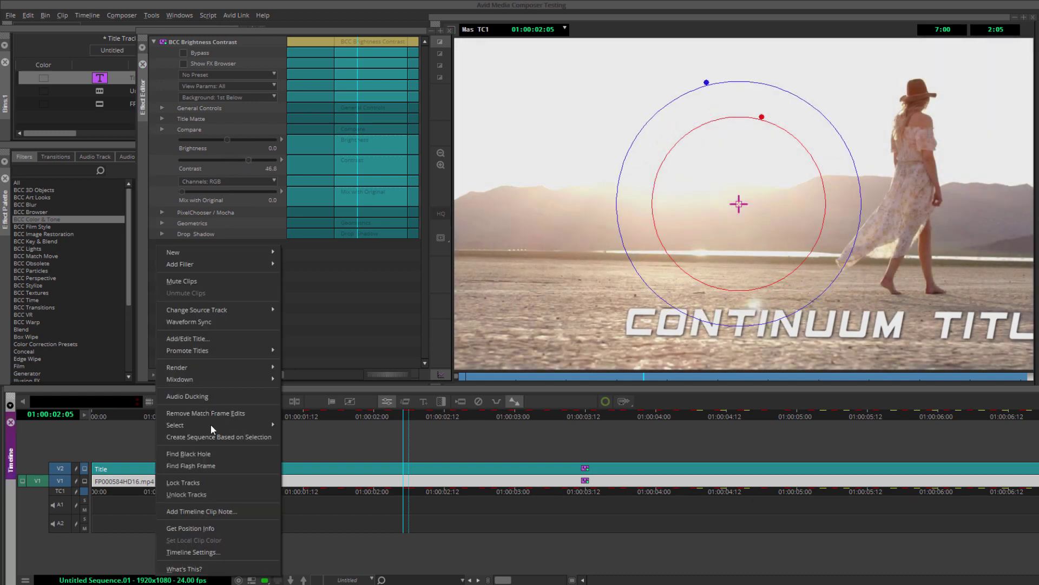
mouse_move(173, 251)
click(310, 262)
click(33, 285)
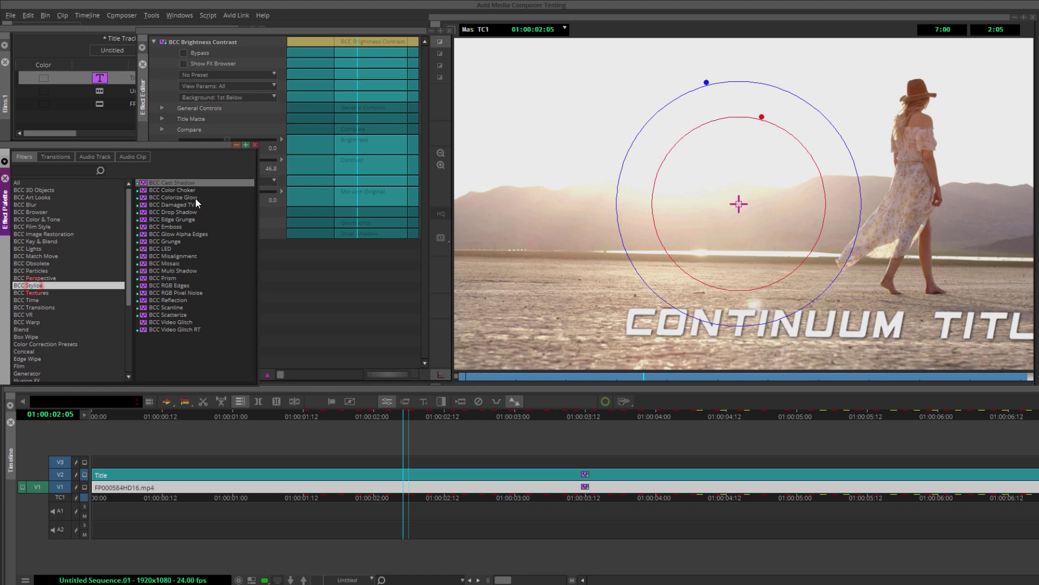
drag(195, 197, 193, 463)
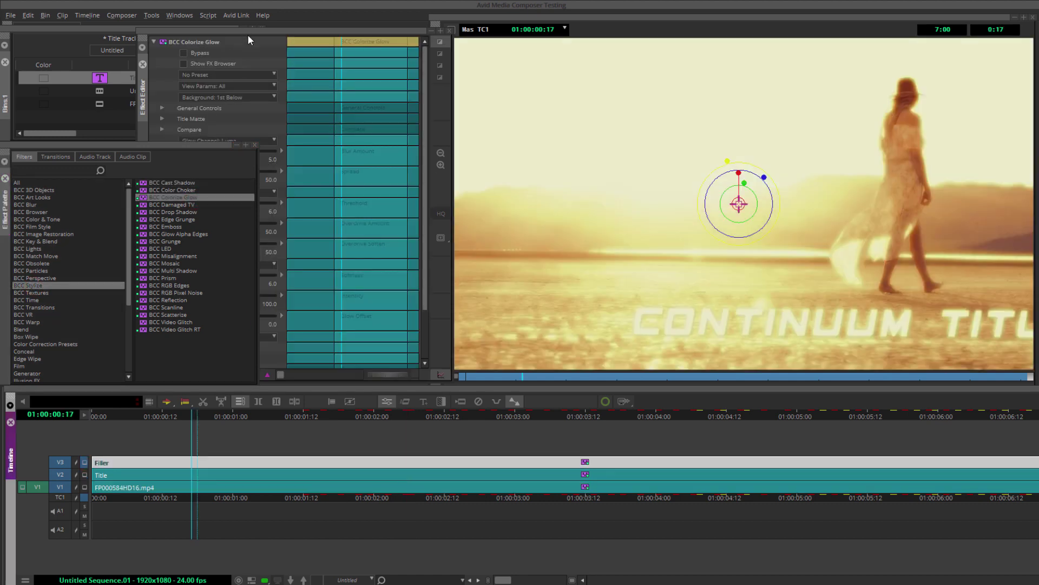
click(248, 37)
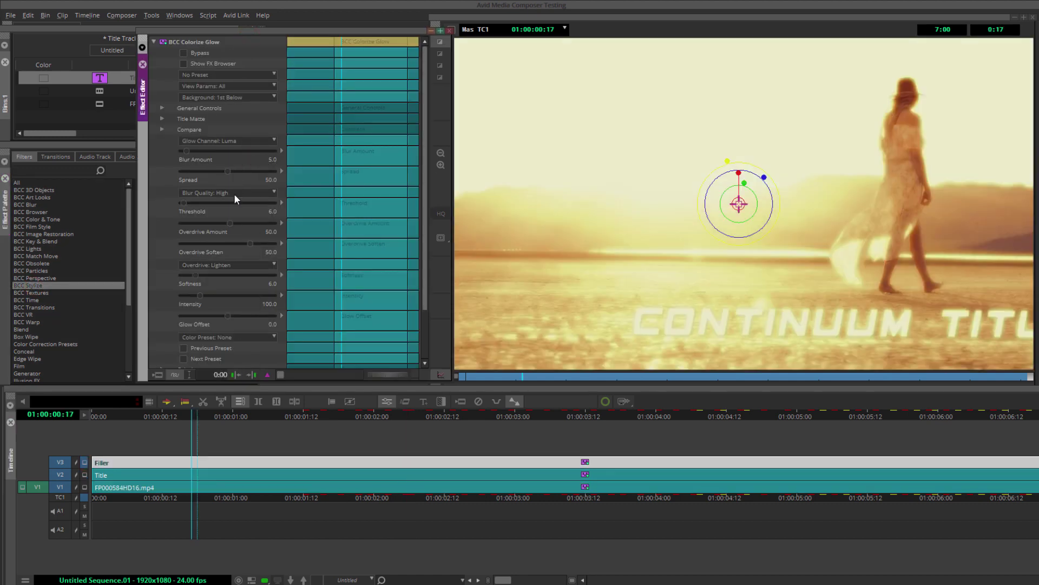
click(257, 338)
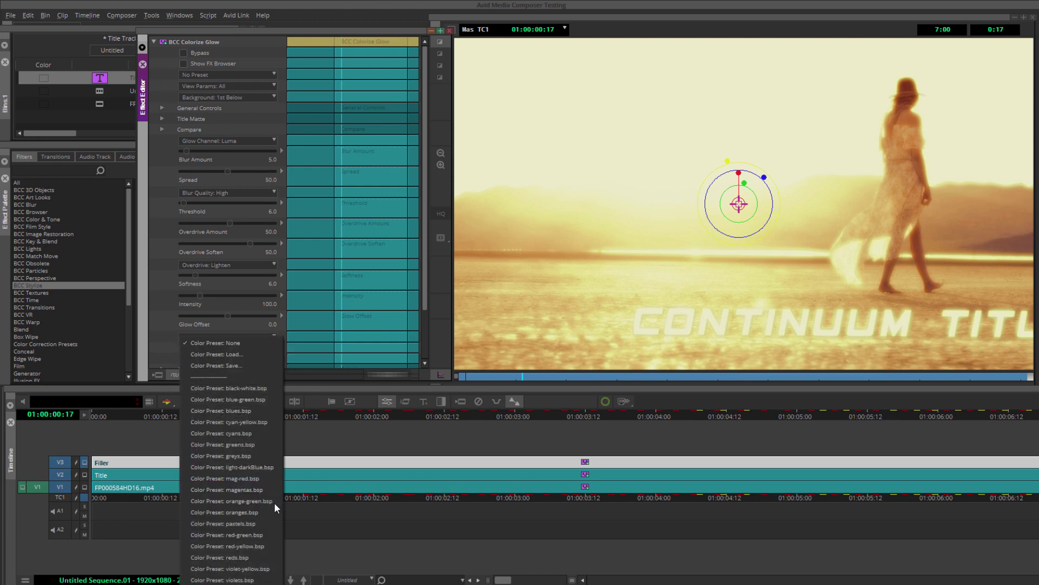
click(260, 389)
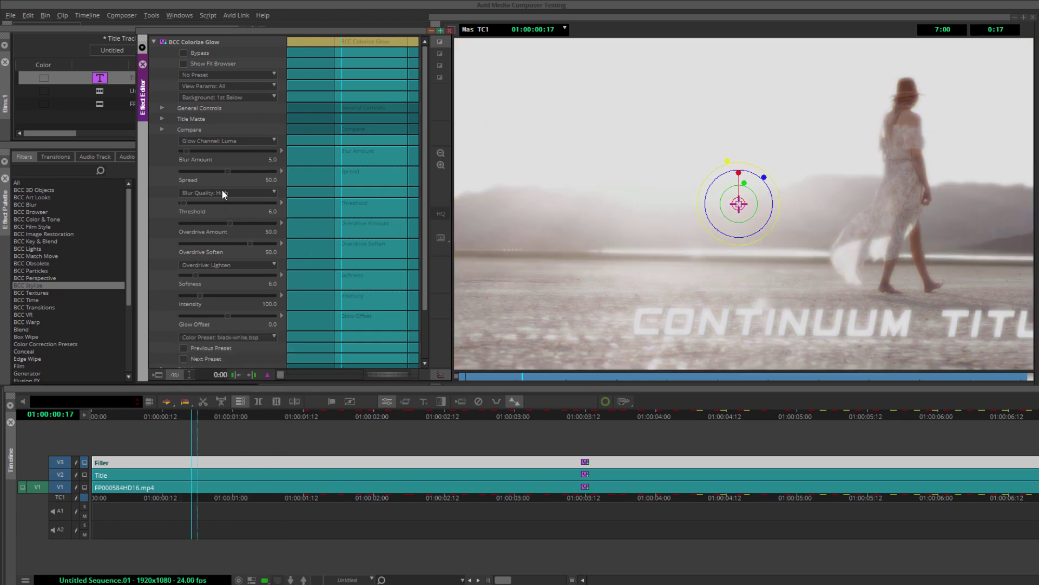
- Lower the Colorize Glow intensity to 85.4
drag(199, 297, 197, 298)
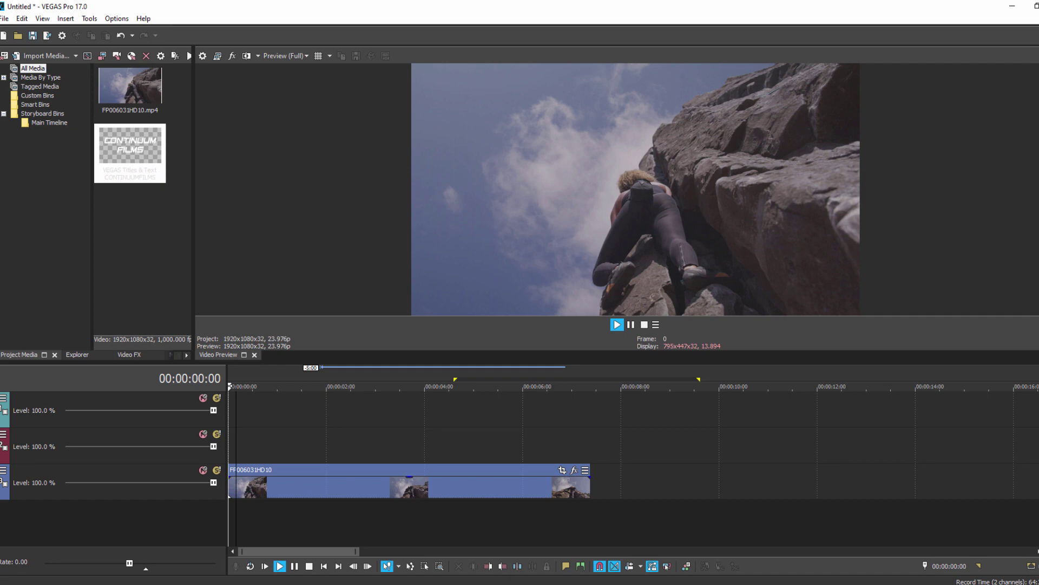
key(space)
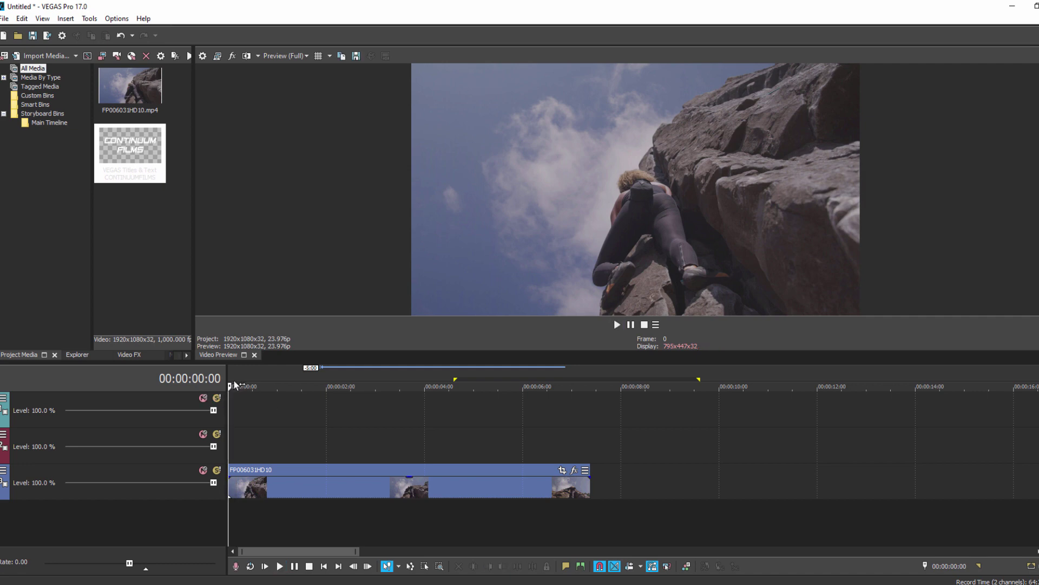
key(space)
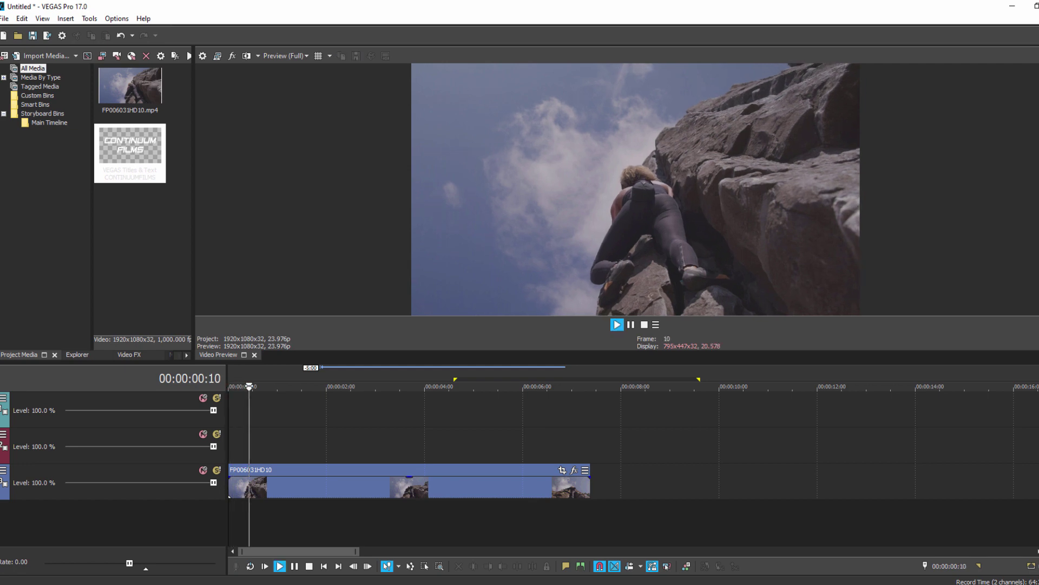
drag(342, 386, 230, 386)
key(space)
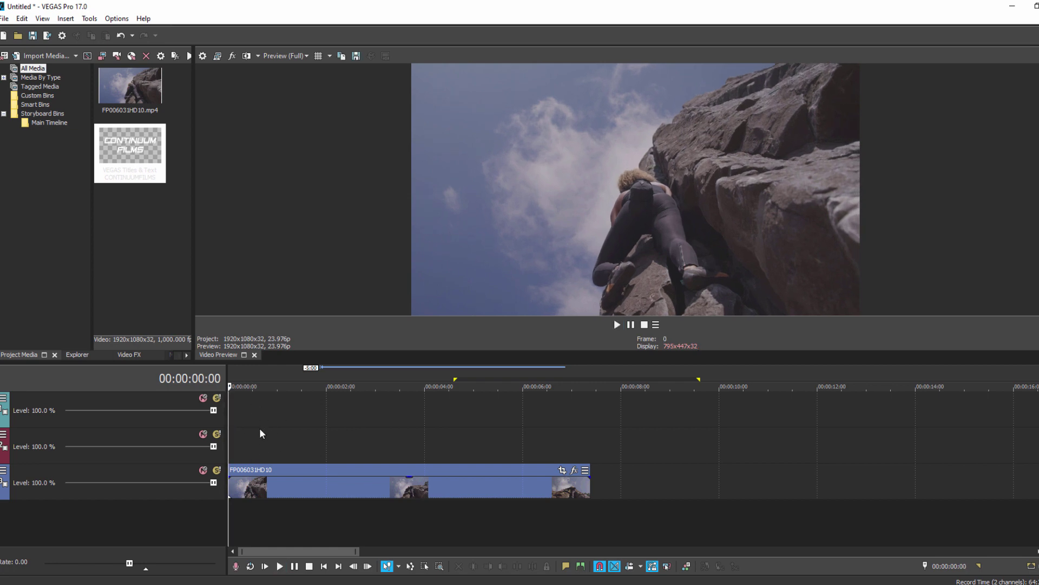
click(139, 157)
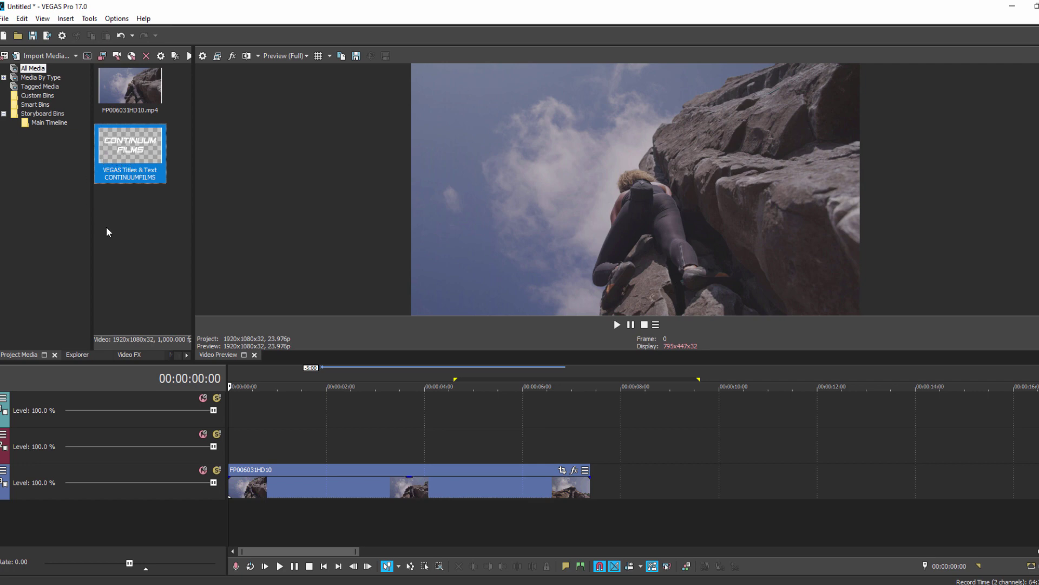
- Put the CONTINUUM FILMS title on track 2 ending with the climbing clip, then try and remove BCC Corner Pin Studio
drag(151, 156, 231, 450)
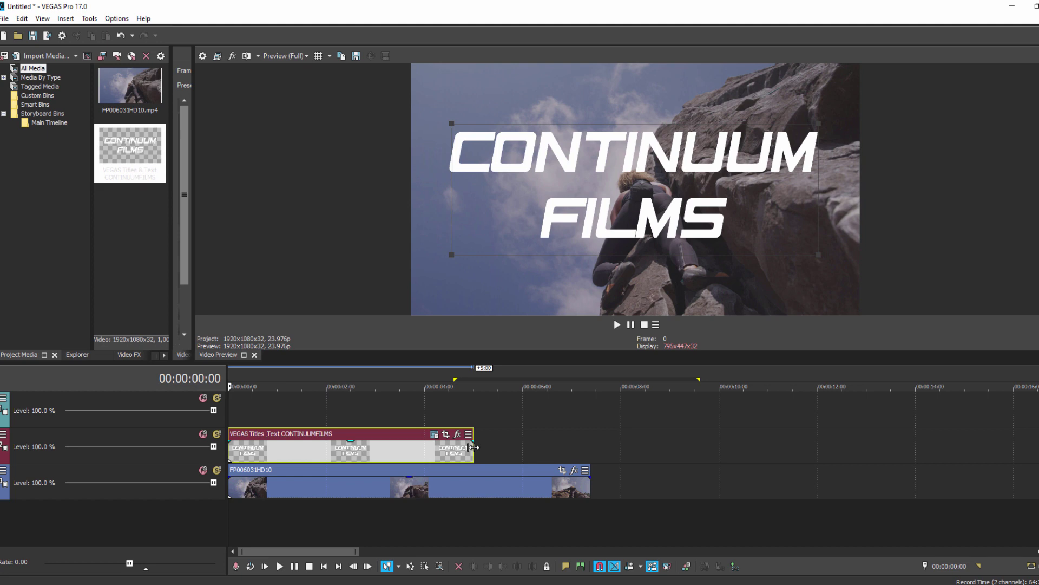
drag(472, 447, 590, 447)
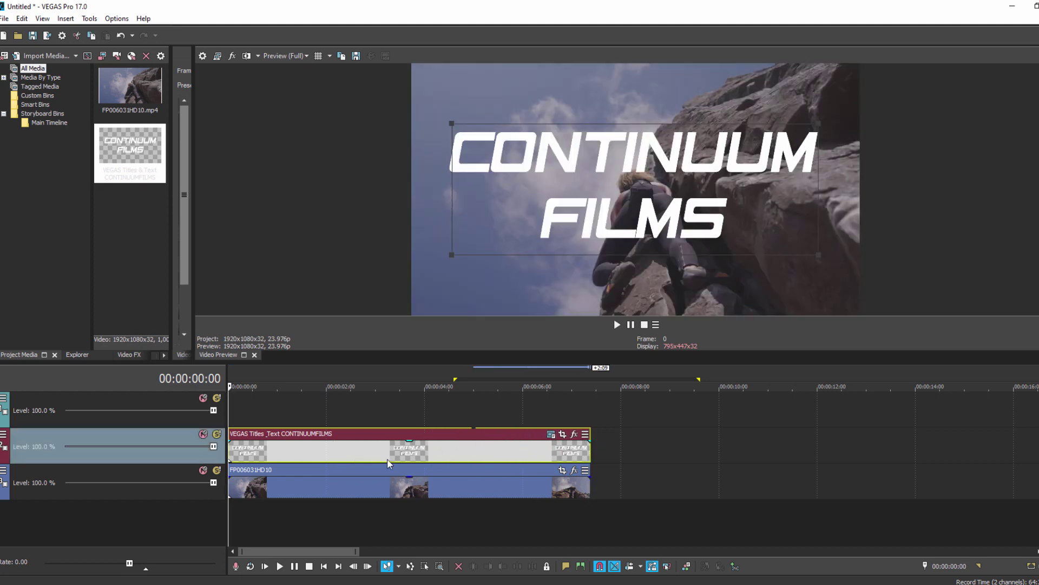
click(138, 355)
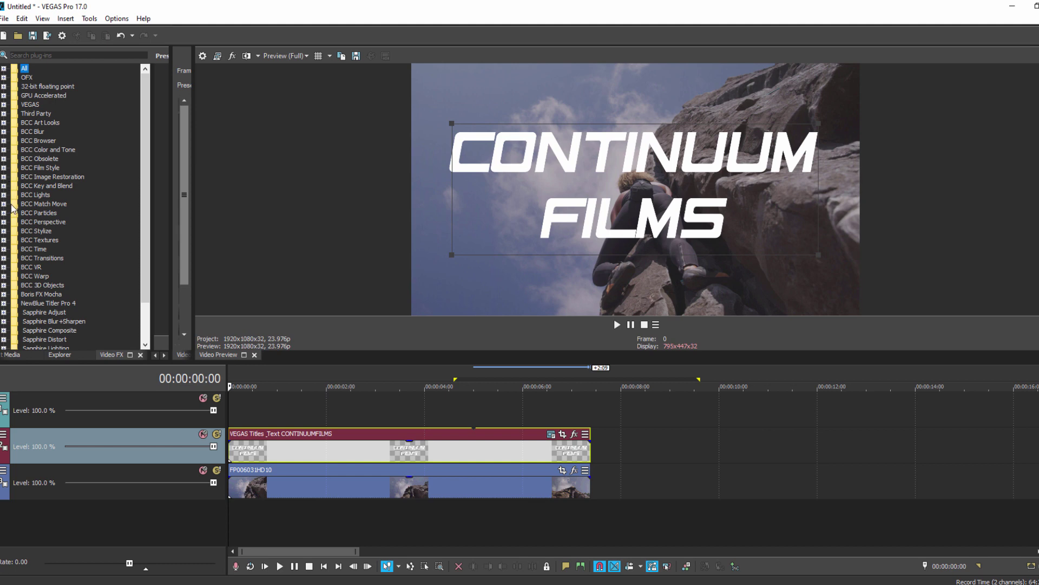
click(3, 204)
click(76, 213)
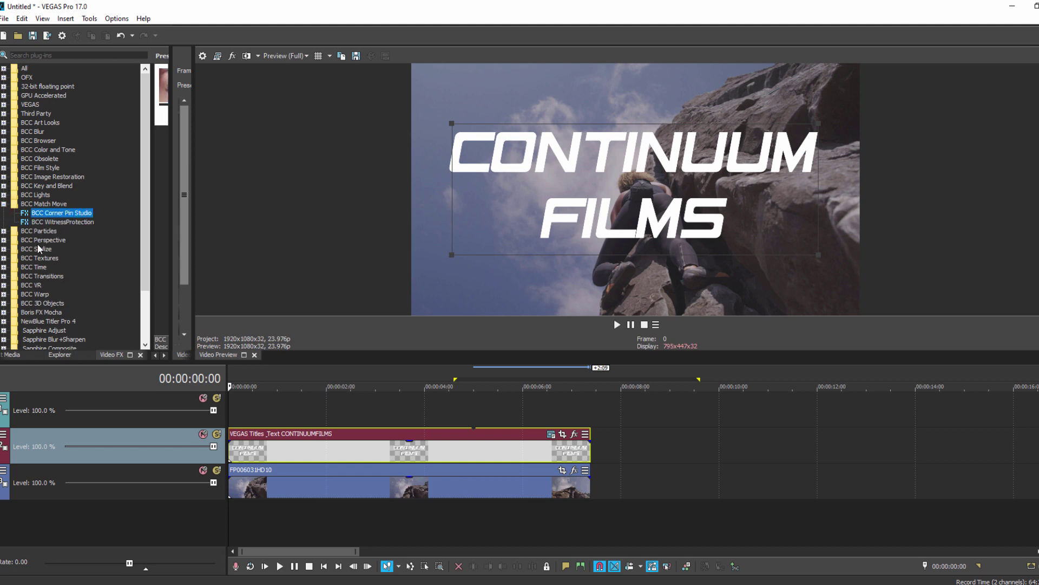
drag(63, 214, 301, 414)
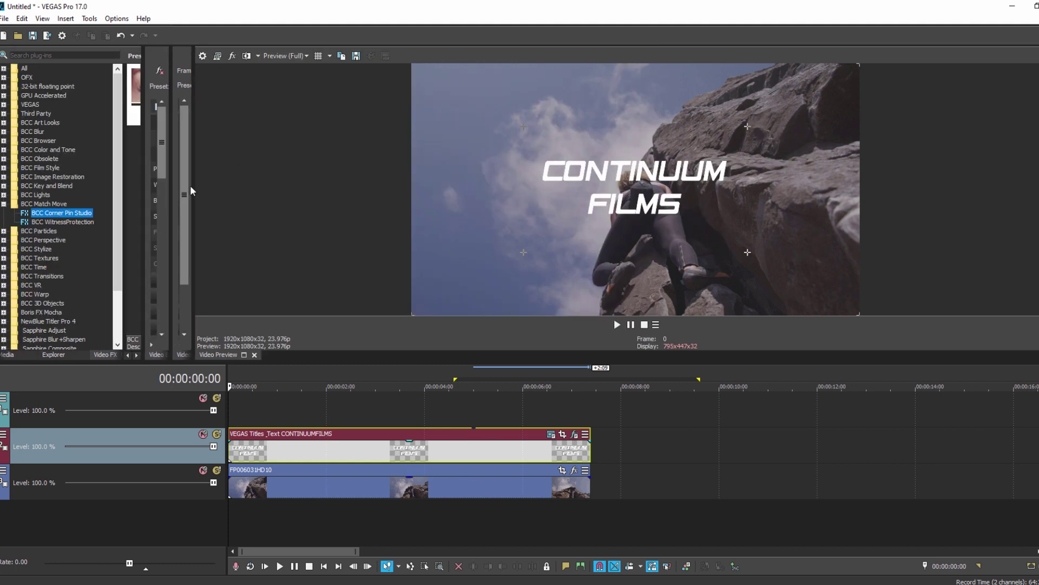
click(258, 354)
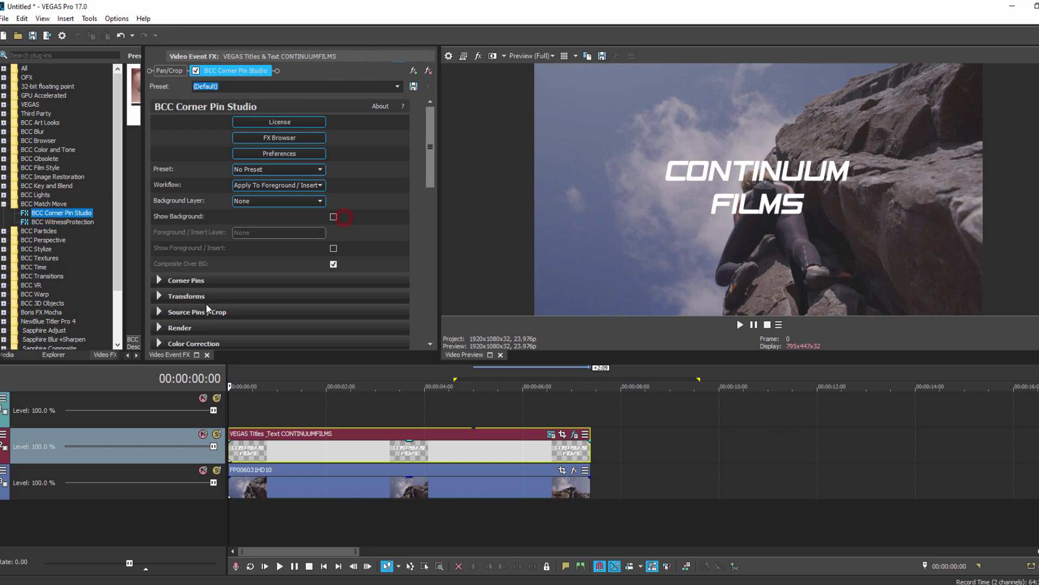
click(314, 201)
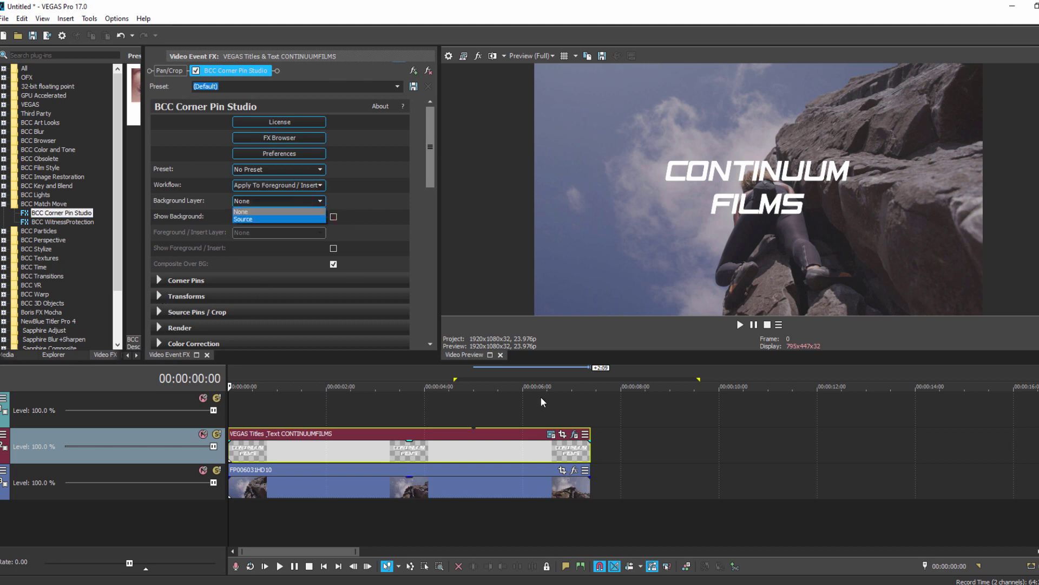
click(430, 71)
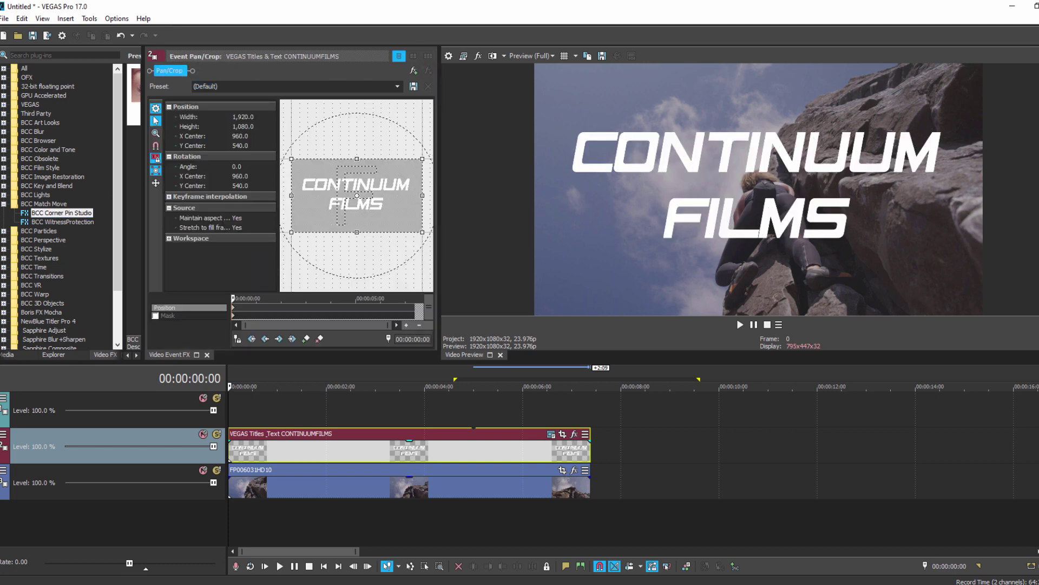
- Set the title track's custom compositing to BCC Corner Pin Studio with Source B as background
click(4, 434)
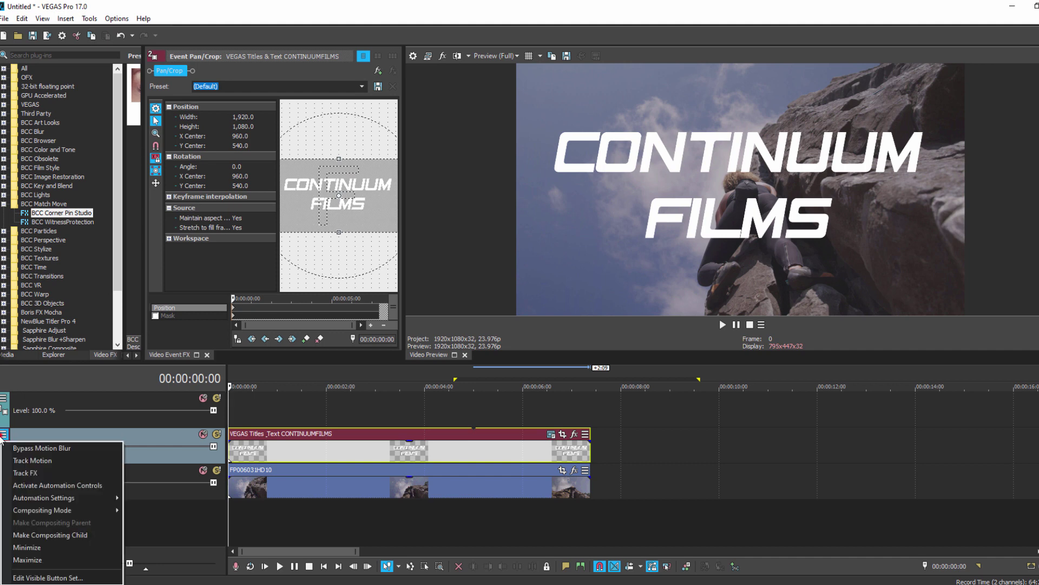
mouse_move(38, 509)
click(162, 385)
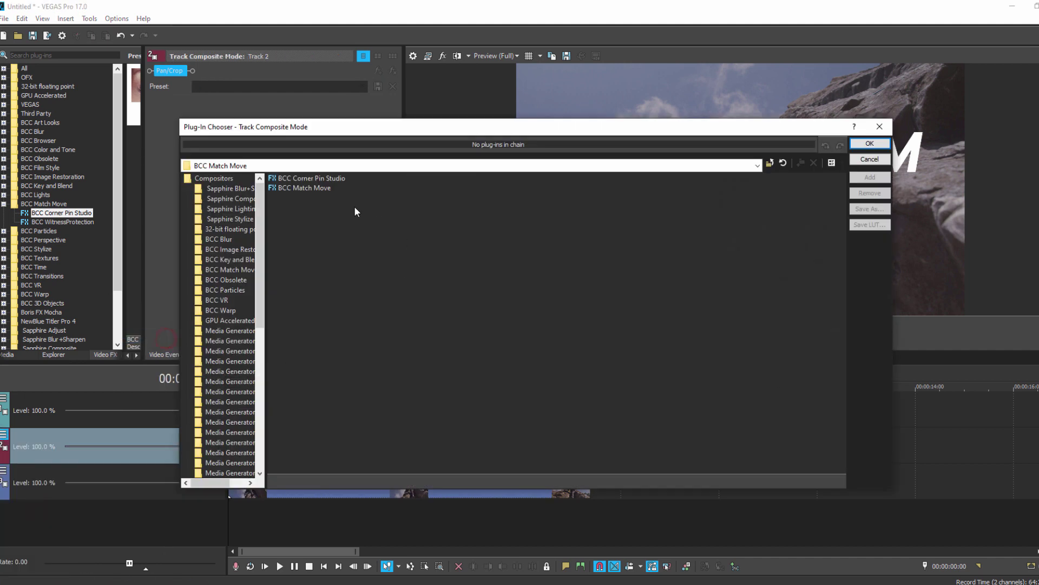
click(324, 178)
click(870, 144)
click(249, 201)
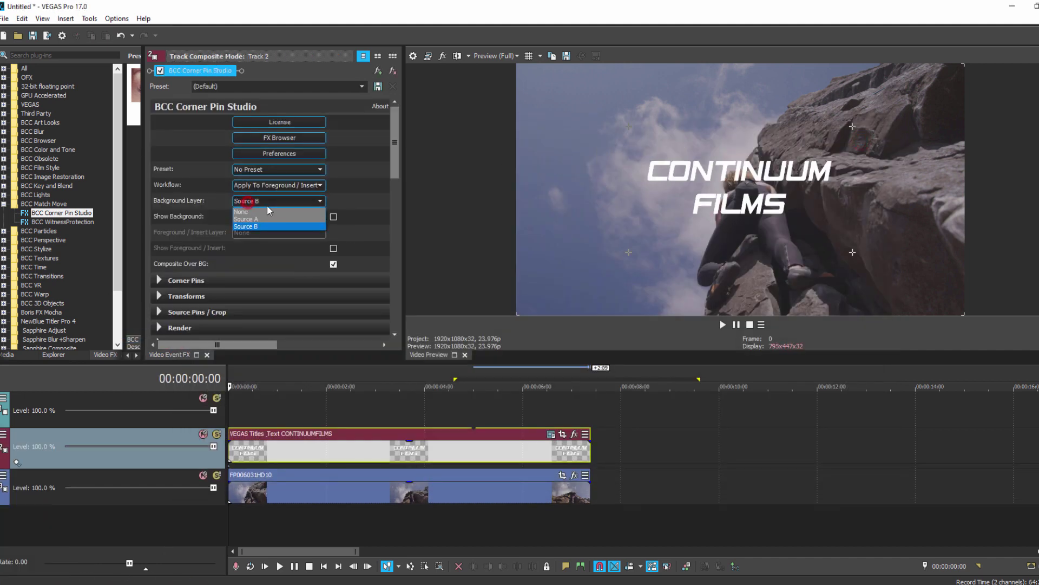
click(259, 226)
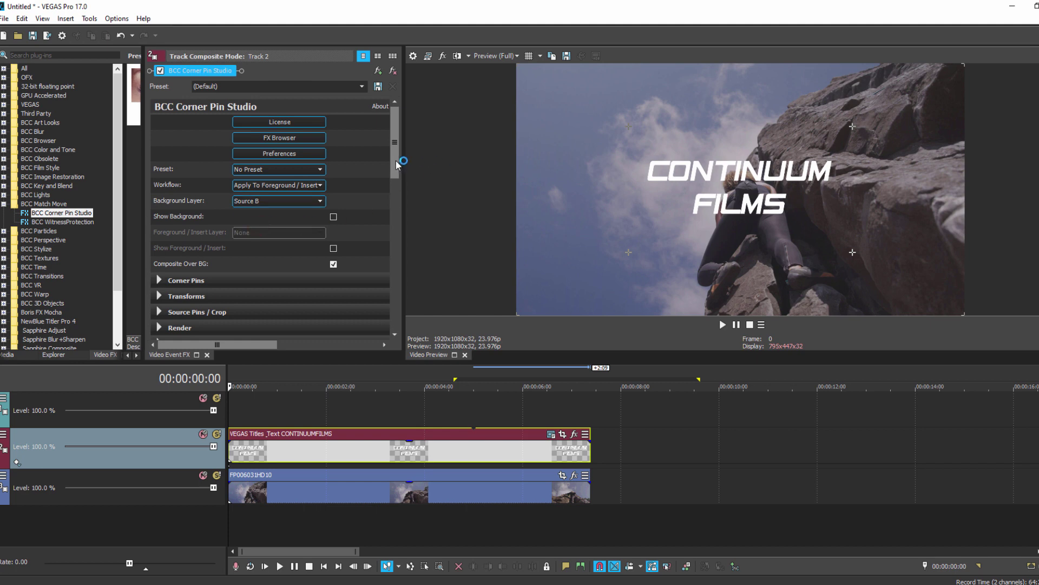
- Launch the Mocha Motion Tracker from the Motion Tracker / Mocha settings
drag(394, 163, 394, 358)
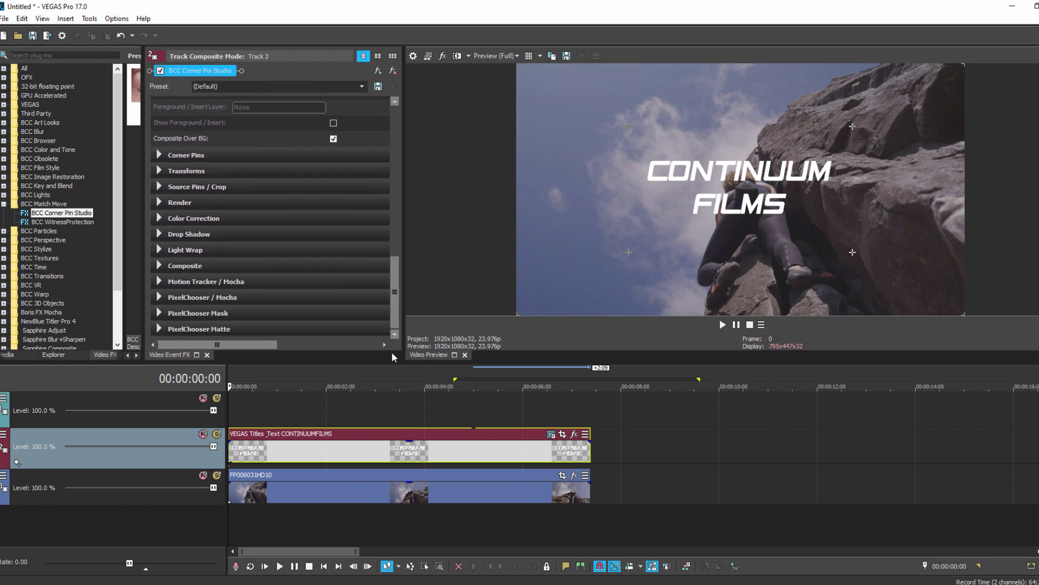
click(159, 281)
drag(396, 202, 398, 306)
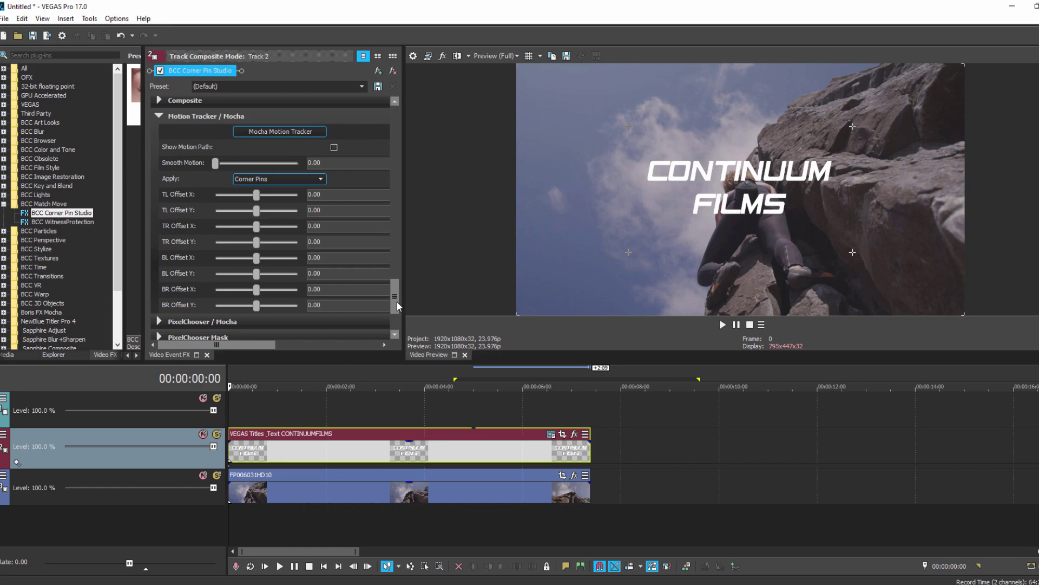
click(266, 131)
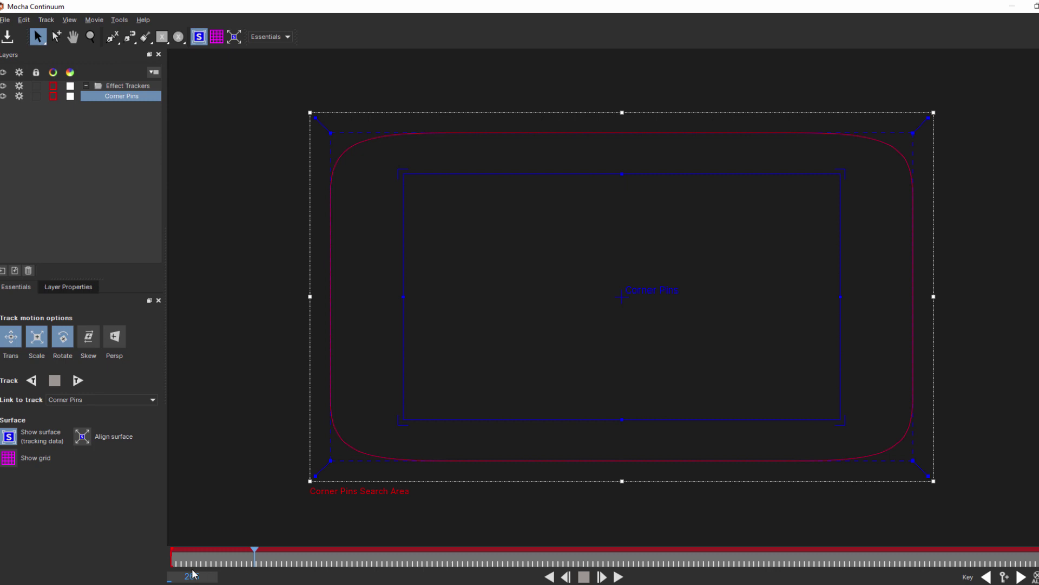
- Drag Mocha's playhead back to frame 0 to show the climber on the rock face
drag(186, 563, 172, 563)
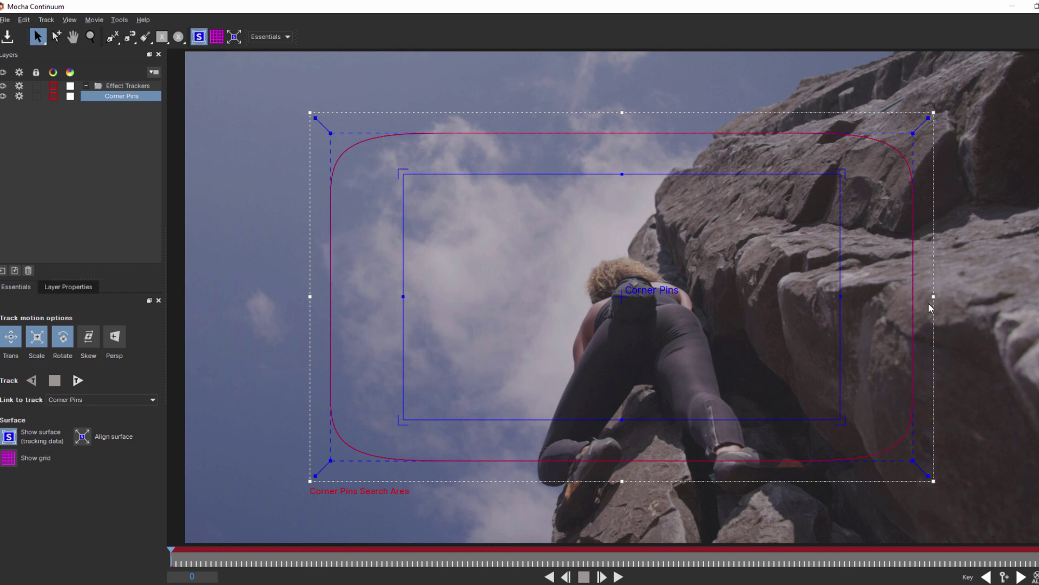
- Shrink the red tracking spline onto the clouds left of the climber
drag(330, 132, 310, 119)
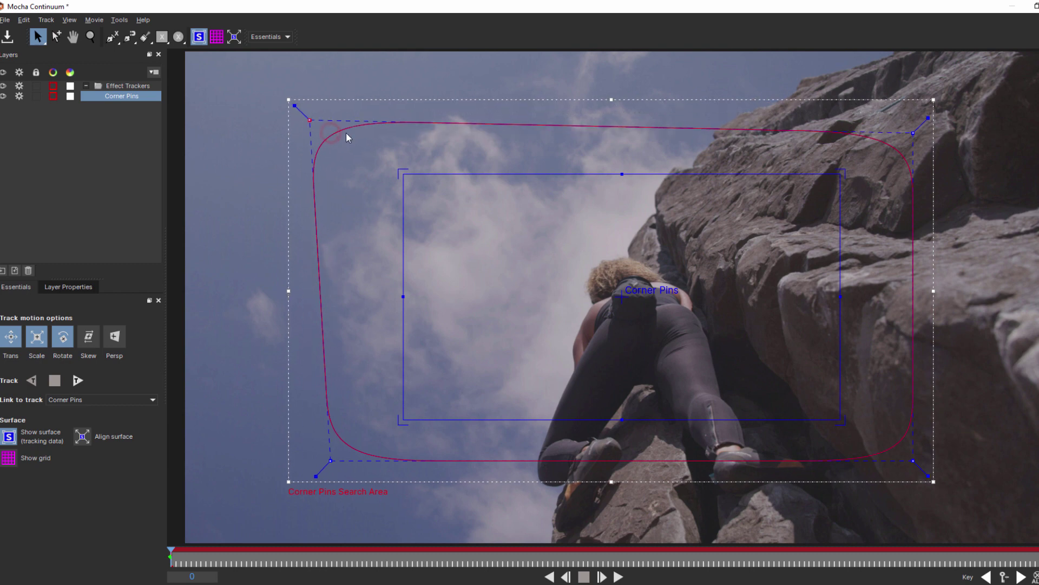
drag(914, 133, 579, 127)
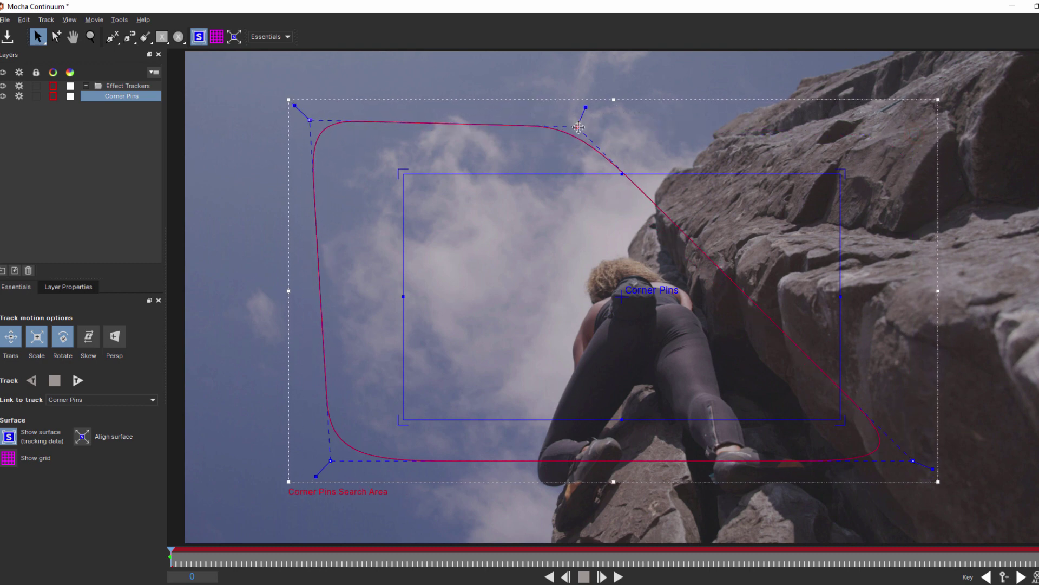
drag(911, 457, 582, 405)
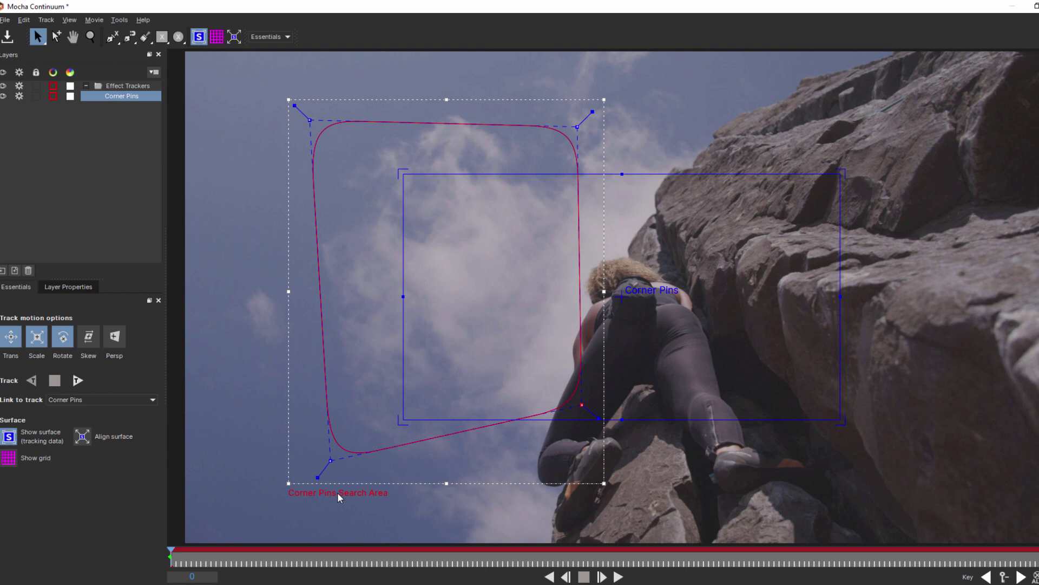
drag(328, 464, 328, 411)
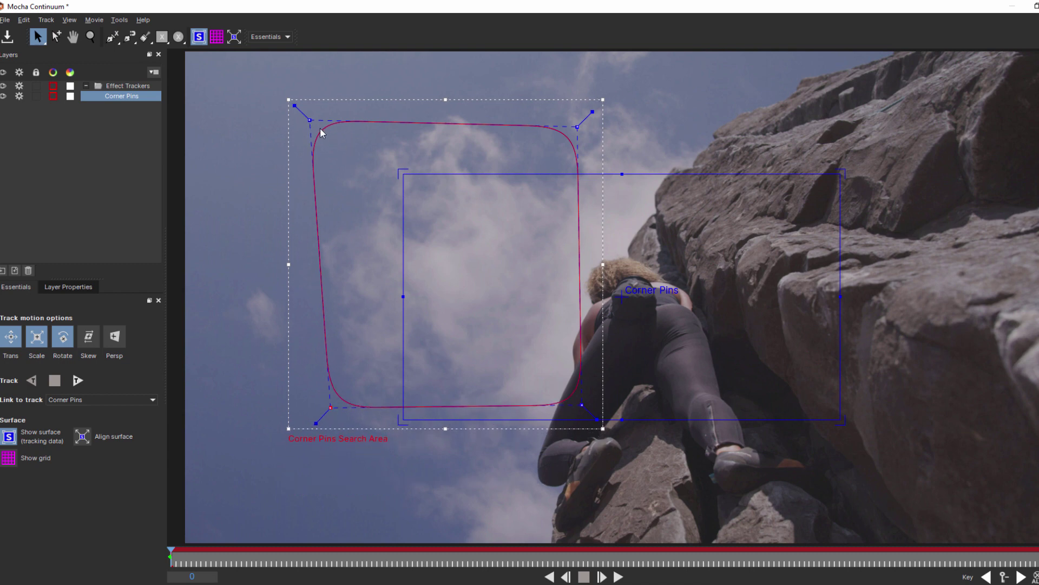
drag(316, 123, 347, 181)
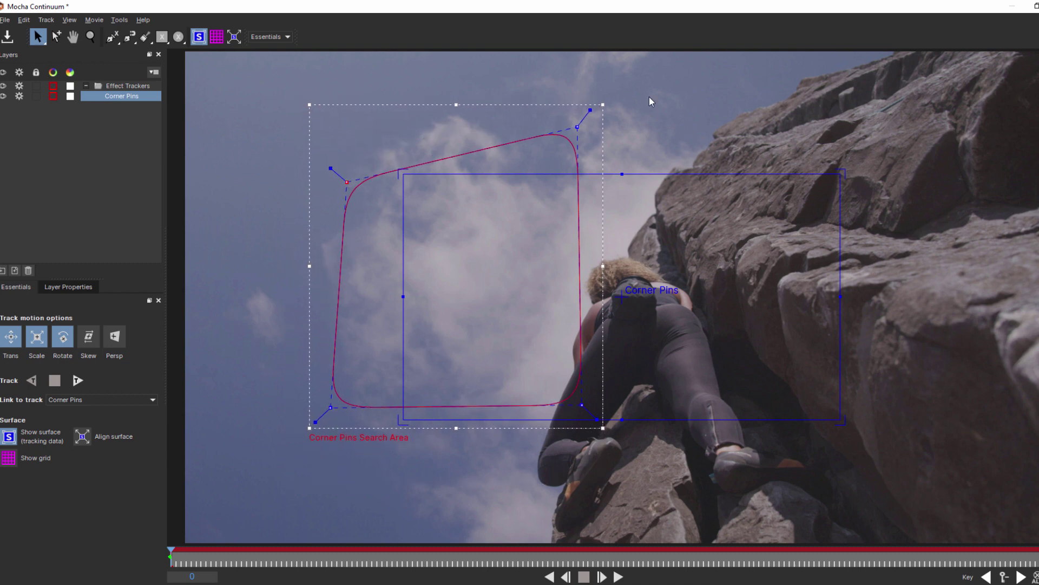
drag(574, 128, 563, 181)
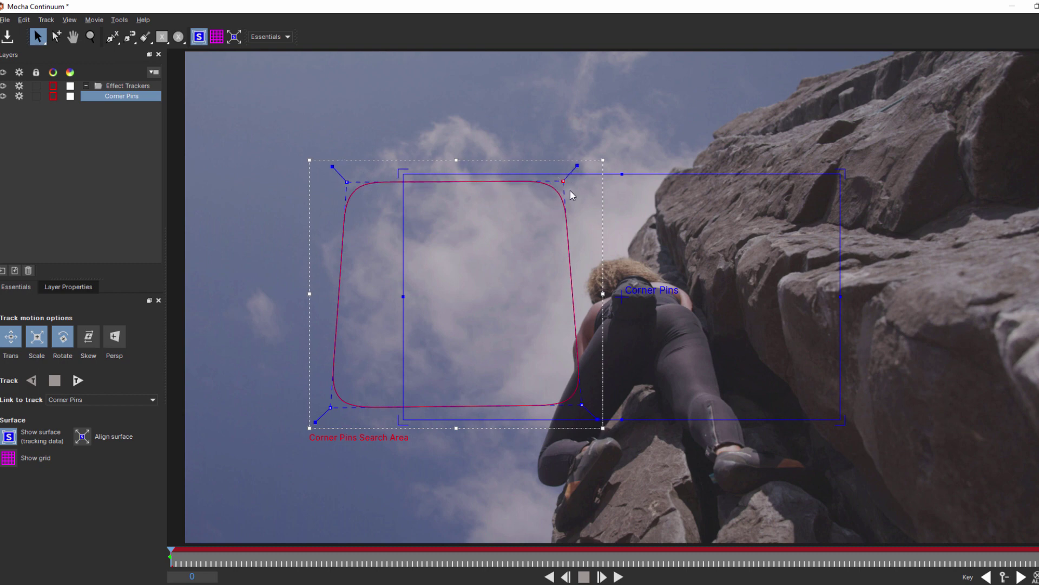
- Move the four blue surface corners into a small level square in the upper-left sky
drag(395, 171, 235, 95)
drag(831, 169, 399, 84)
drag(405, 428, 213, 253)
drag(845, 422, 400, 250)
drag(398, 72, 401, 85)
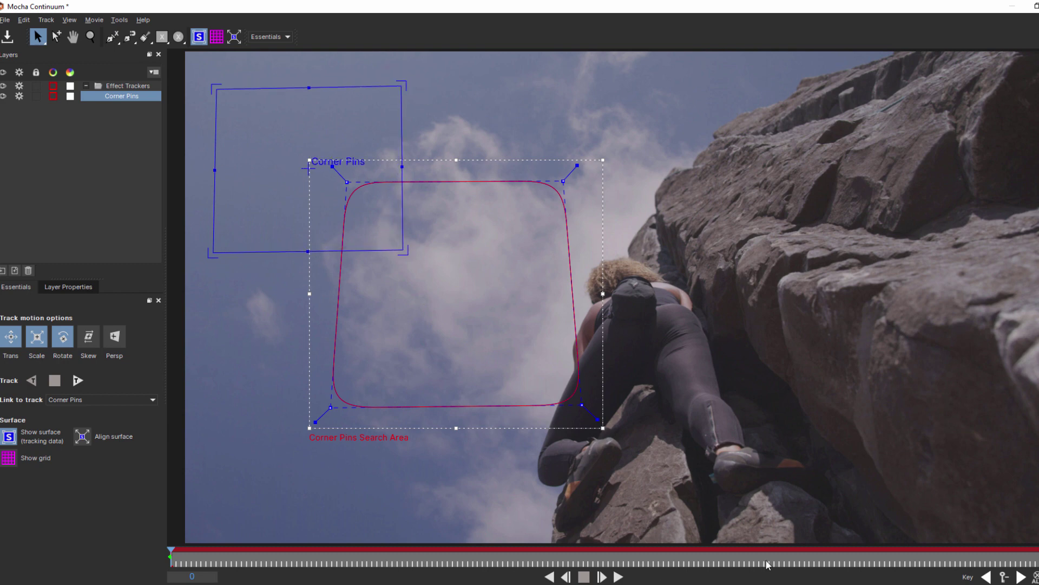
- Track the Corner Pins shape forward to frame 216, check frame 174, and close Mocha
click(74, 382)
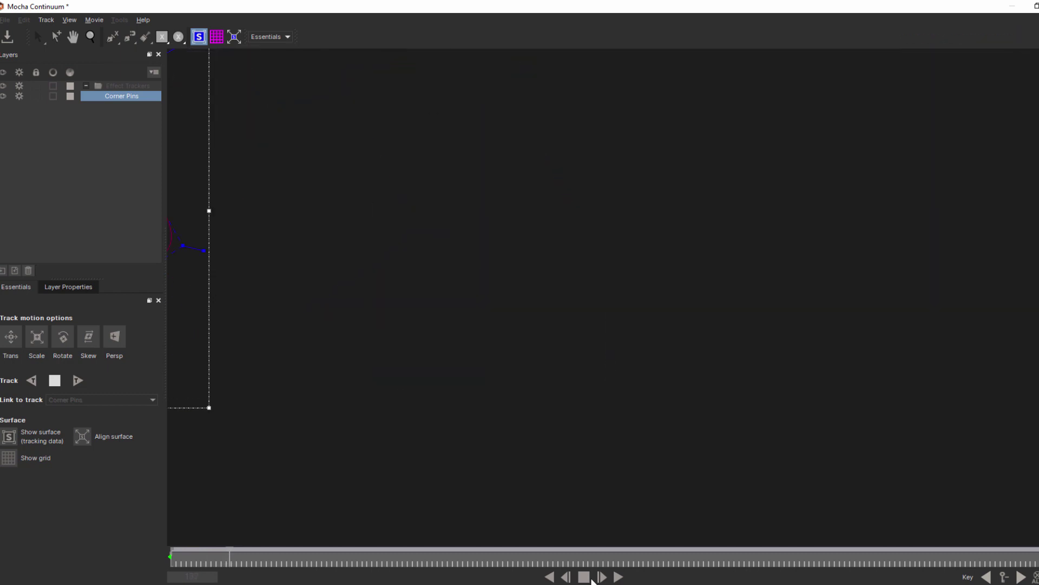
click(54, 381)
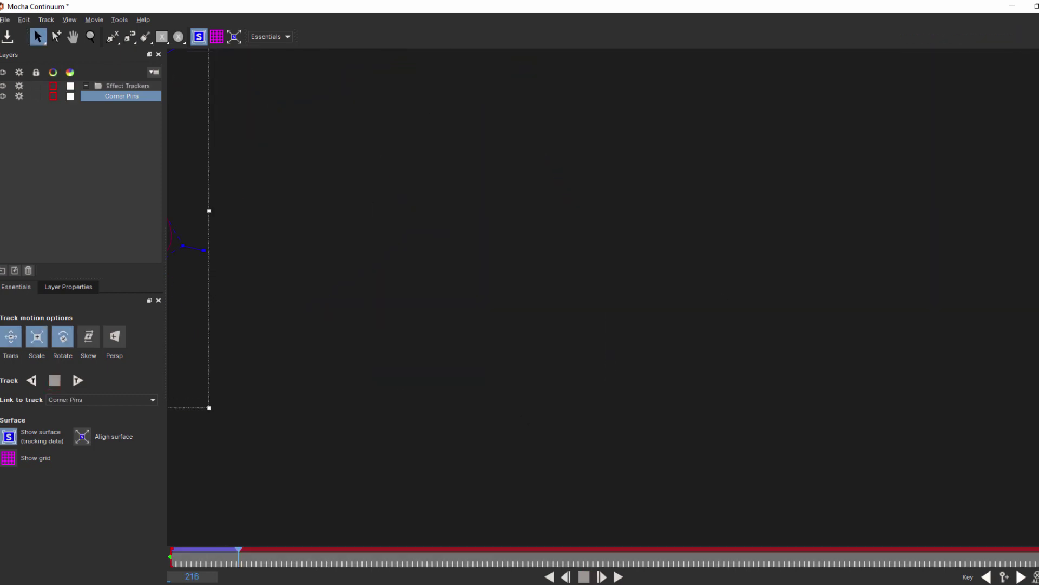
click(222, 551)
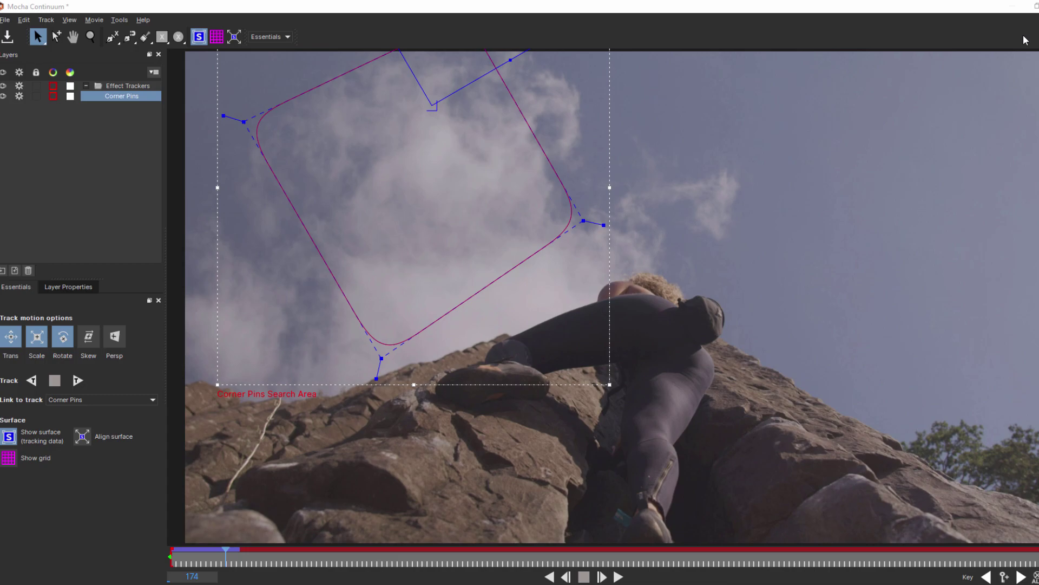
click(1037, 5)
- Save the tracking, then enlarge the title to Master Scale 241.50 with rotation 0
click(695, 324)
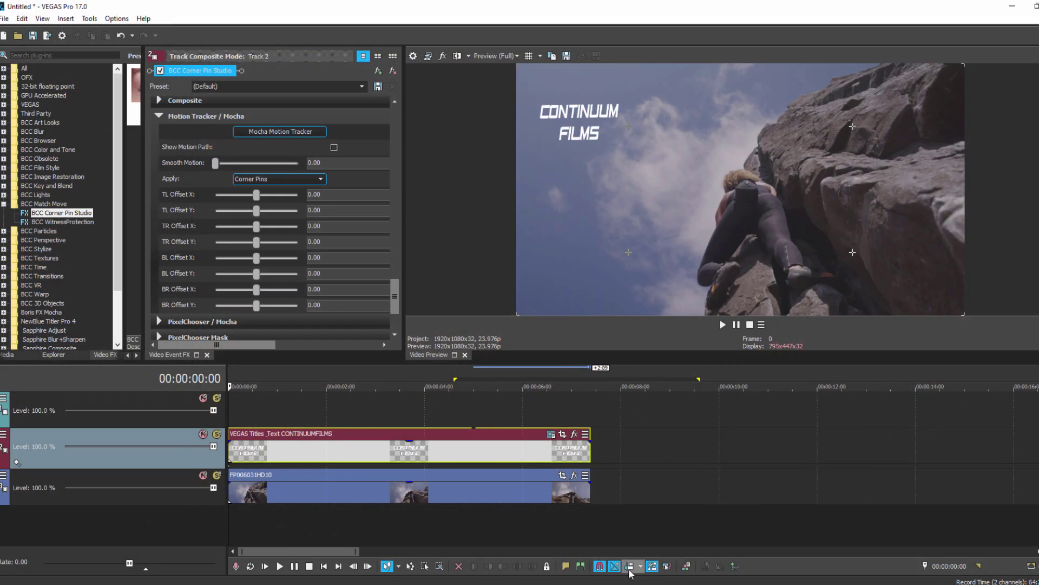
scroll(391, 177, up, 10)
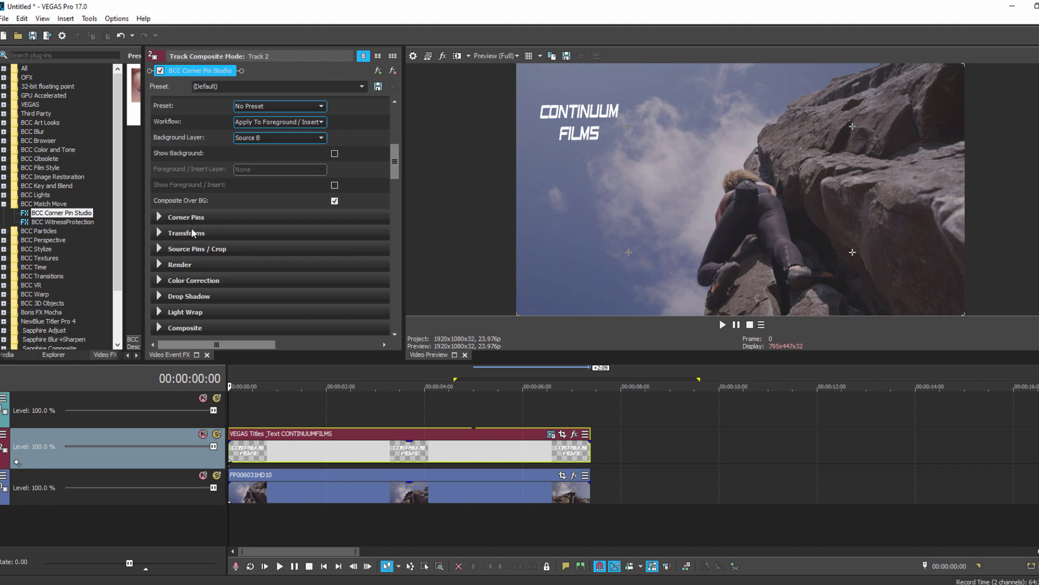
click(159, 233)
drag(256, 327, 256, 327)
drag(231, 280, 274, 249)
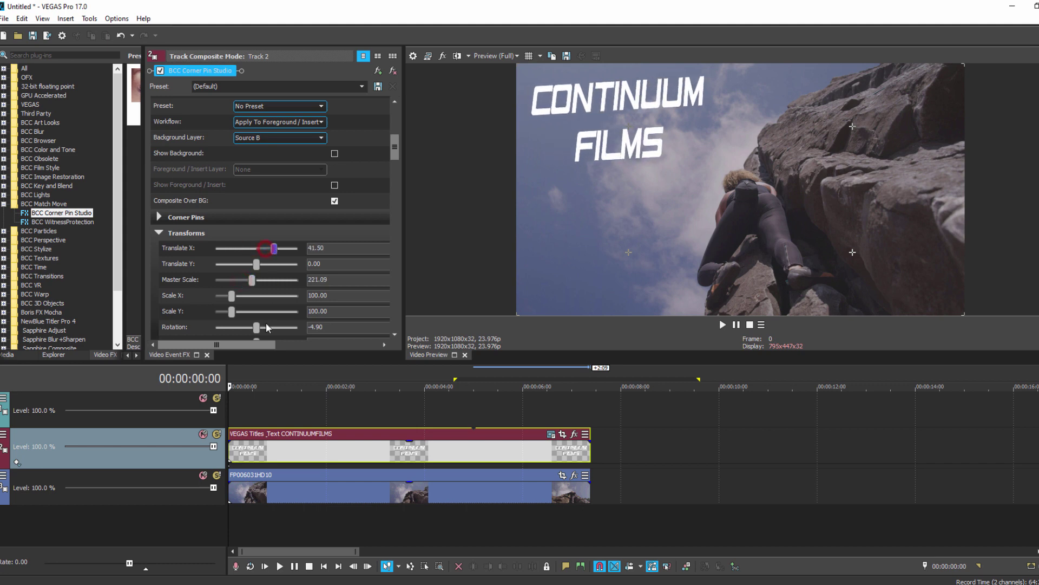
double_click(256, 327)
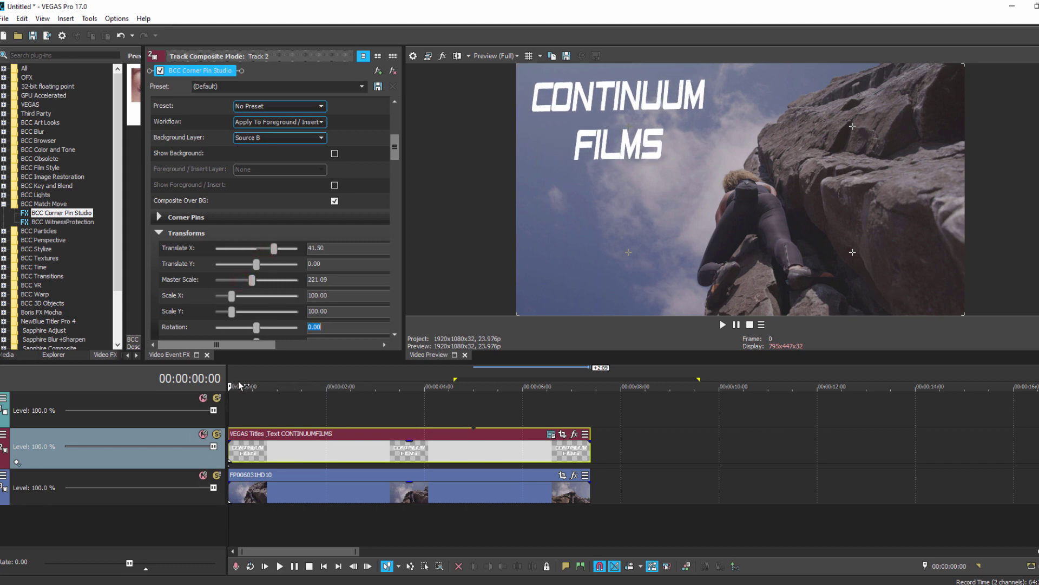
key(space)
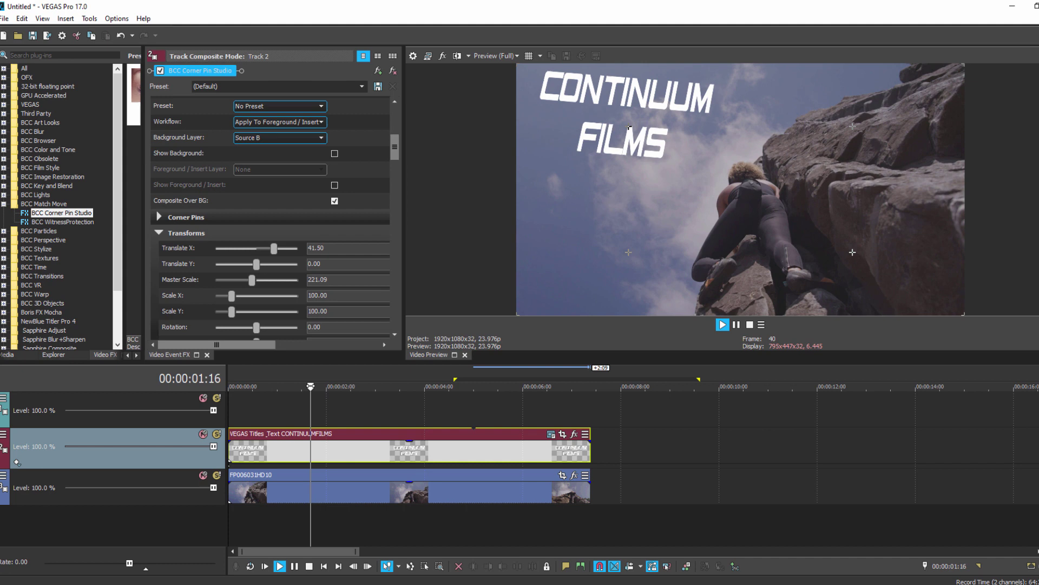
key(j)
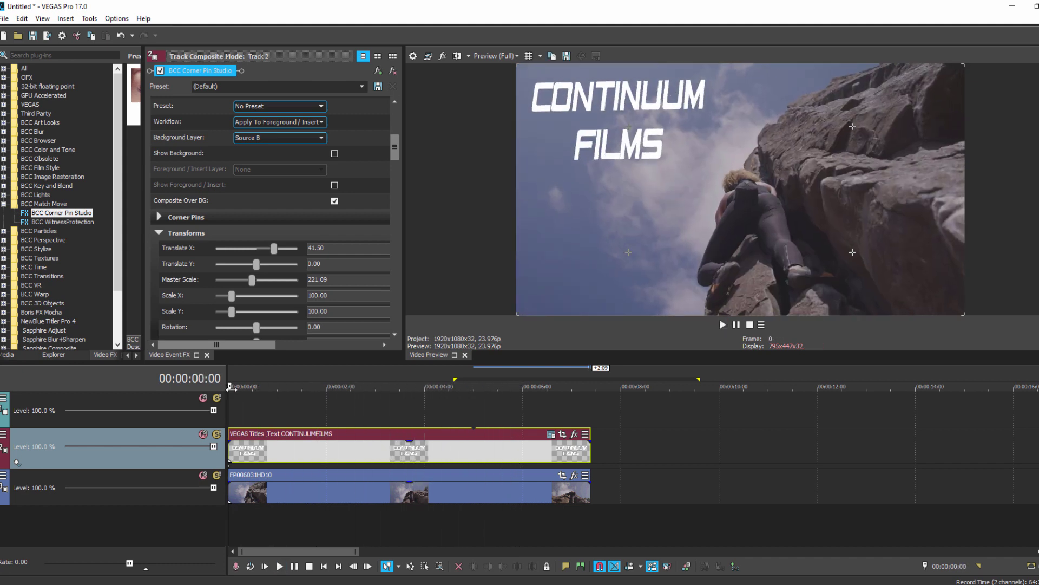
mouse_move(251, 279)
mouse_down()
mouse_move(270, 280)
mouse_move(255, 280)
mouse_up()
click(158, 233)
- Enable a drop shadow on the title with distance 4
click(158, 296)
click(343, 310)
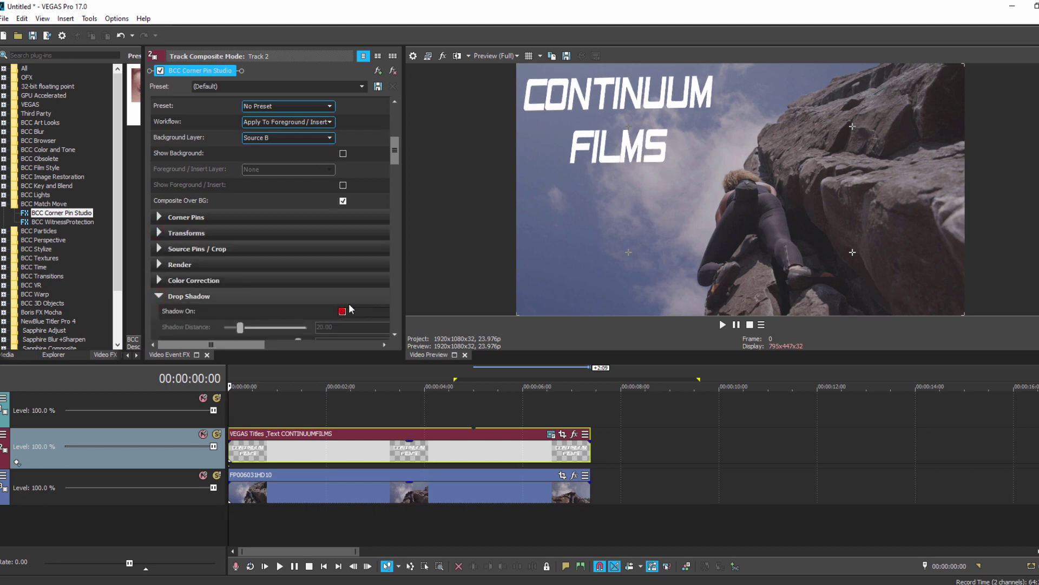
click(338, 327)
scroll(273, 333, down, 3)
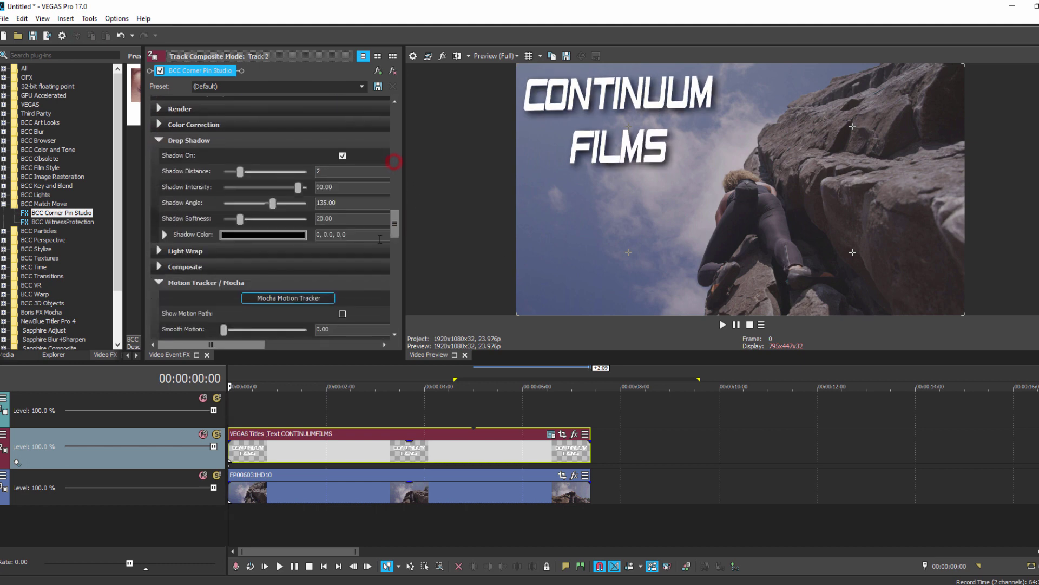
click(347, 218)
click(336, 171)
text(4)
key(Return)
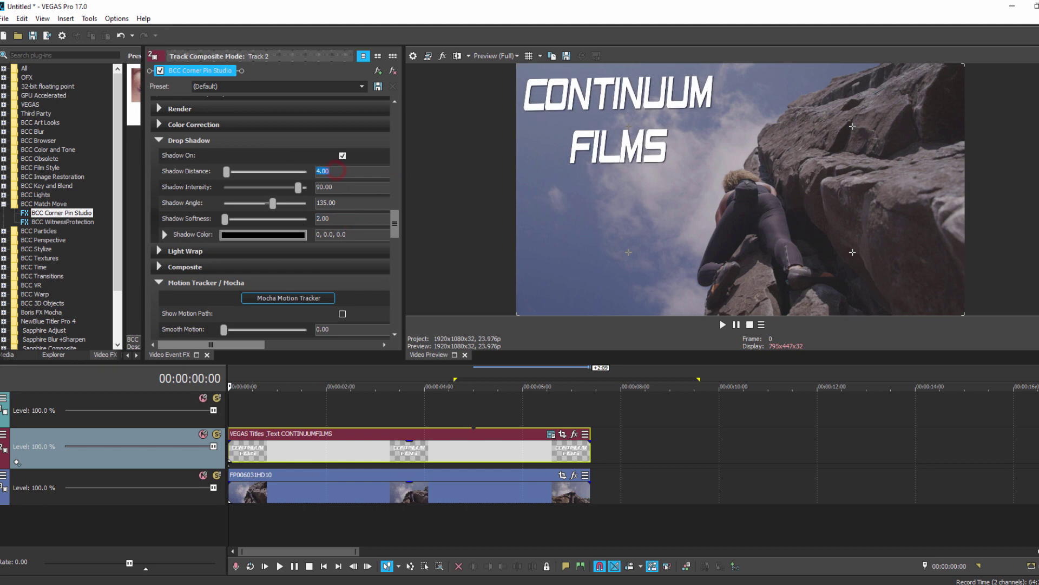
click(158, 282)
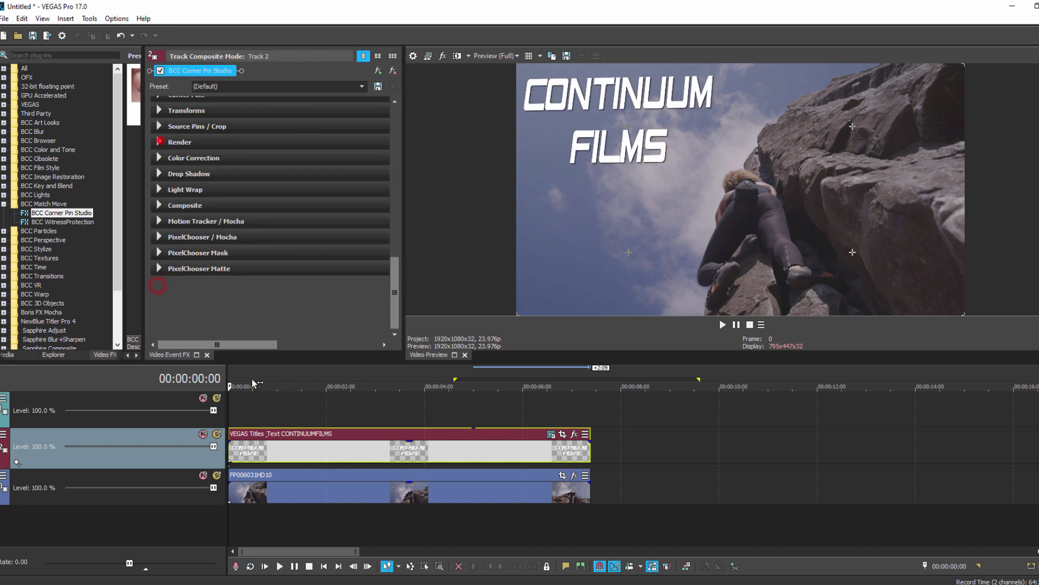
- Apply BCC Brightness-Contrast to the climbing clip at brightness 15.65 and contrast 22.45
click(4, 149)
drag(64, 159, 309, 422)
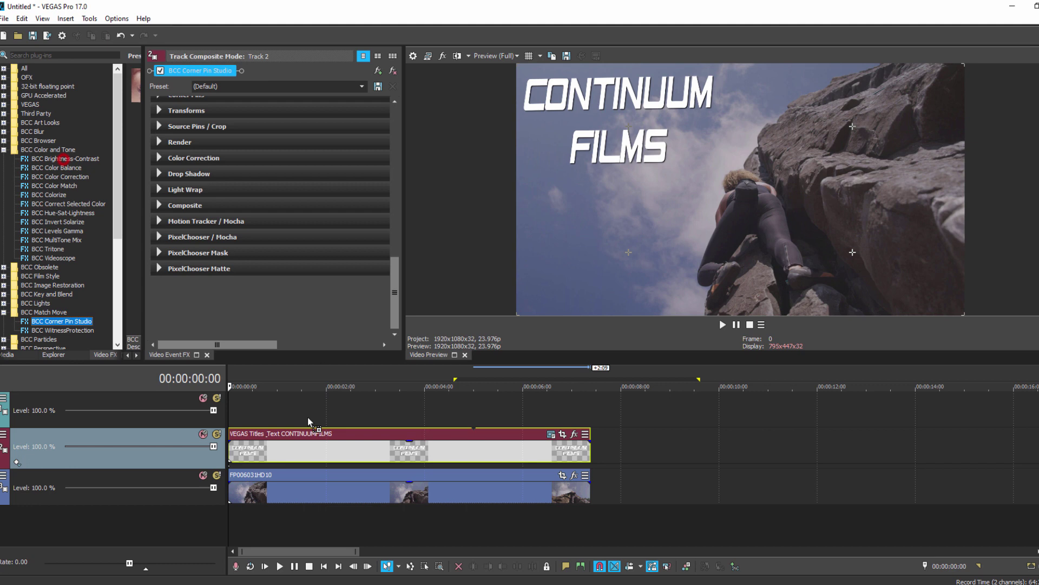
drag(319, 499, 319, 500)
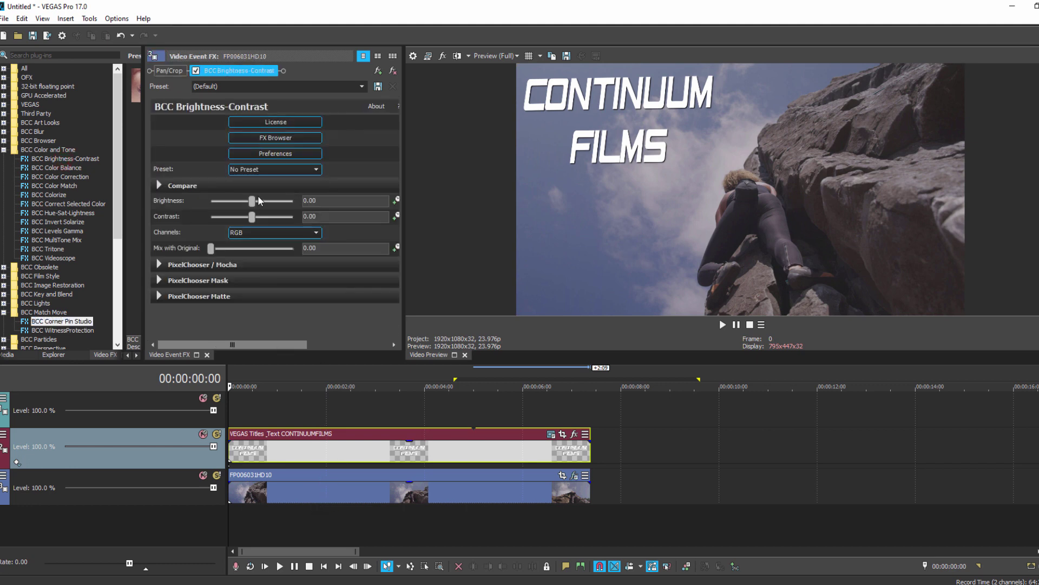
drag(254, 207, 261, 218)
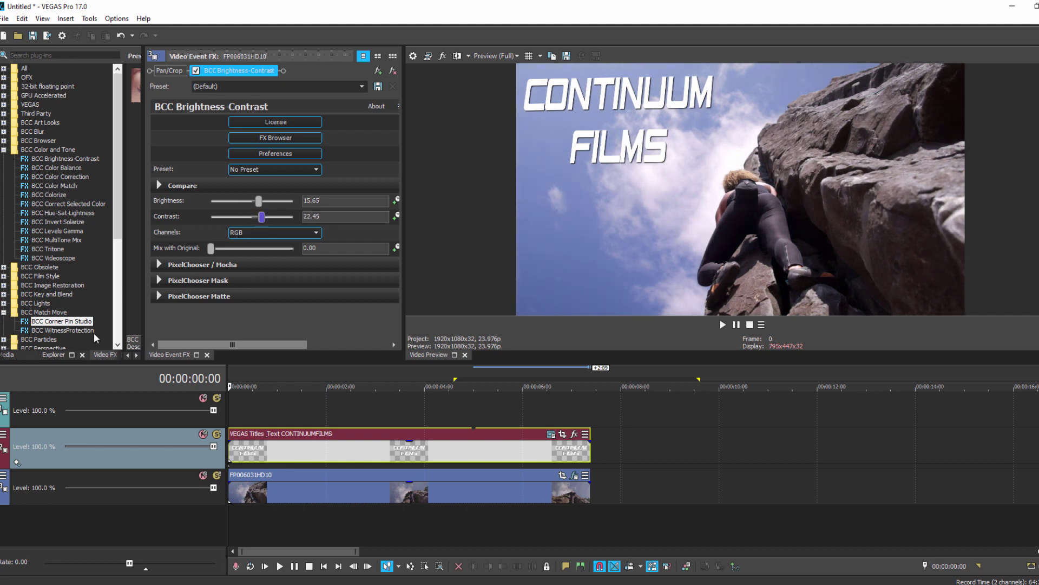
scroll(21, 227, down, 6)
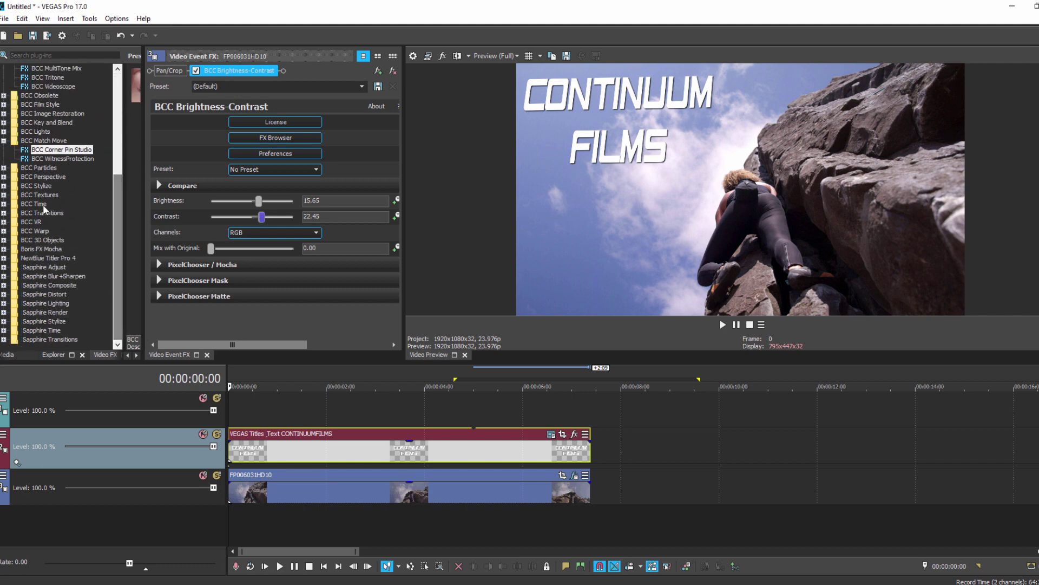
- Apply BCC Curl to the clip with distortion amplitude 30, curl size 76, speed 10
click(3, 230)
drag(43, 252, 289, 495)
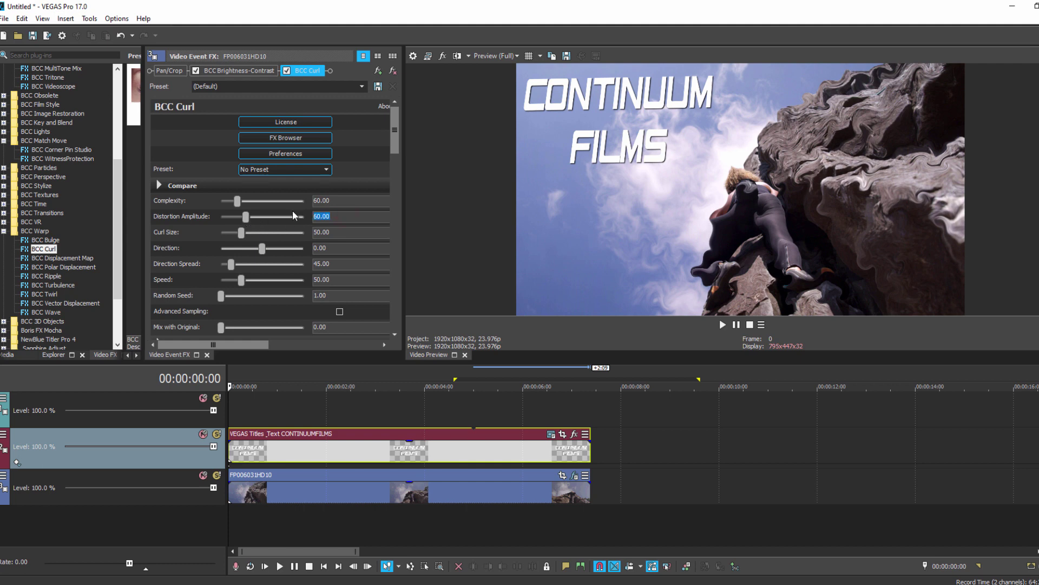
click(325, 232)
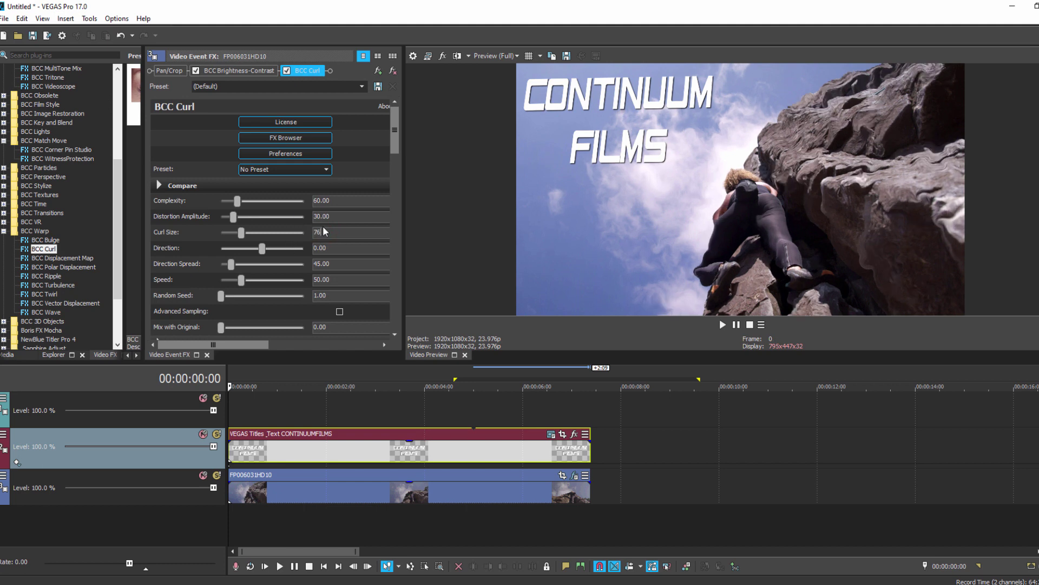
text(76)
key(Return)
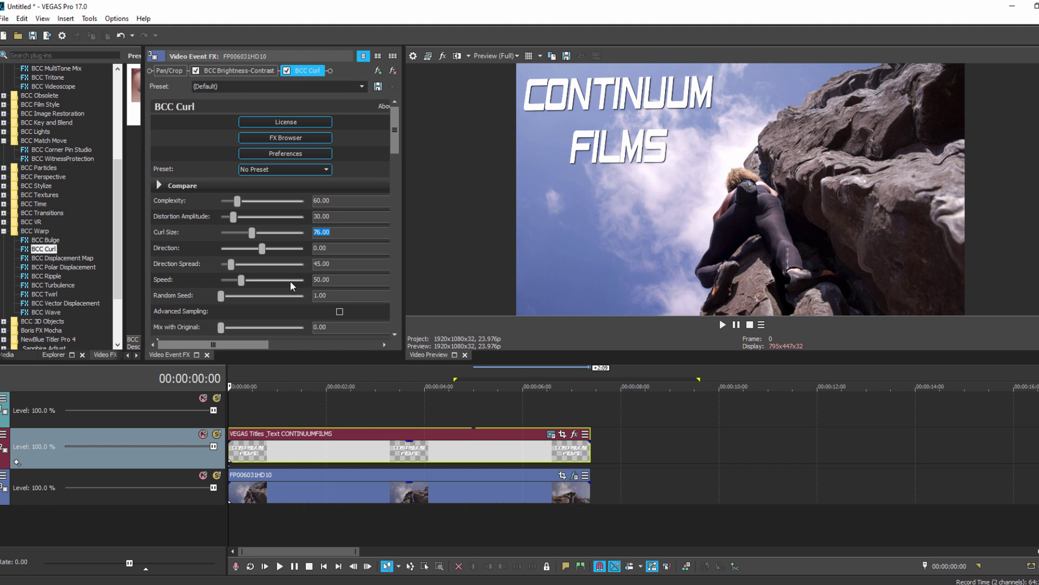
click(331, 279)
key(Return)
- Preview the curl warp by playing the clip from a chosen start point
click(264, 406)
key(space)
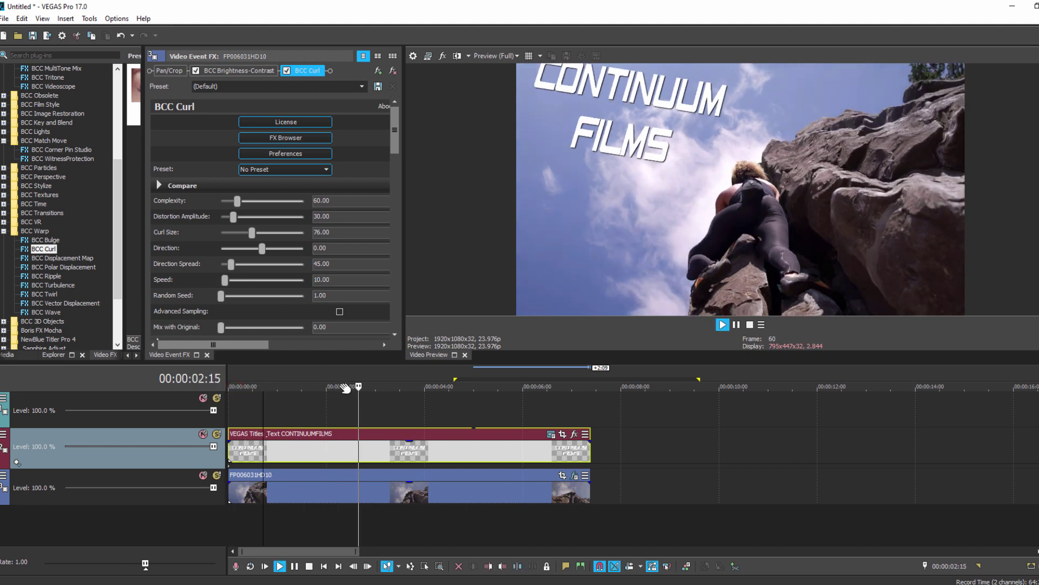
key(space)
key(space)
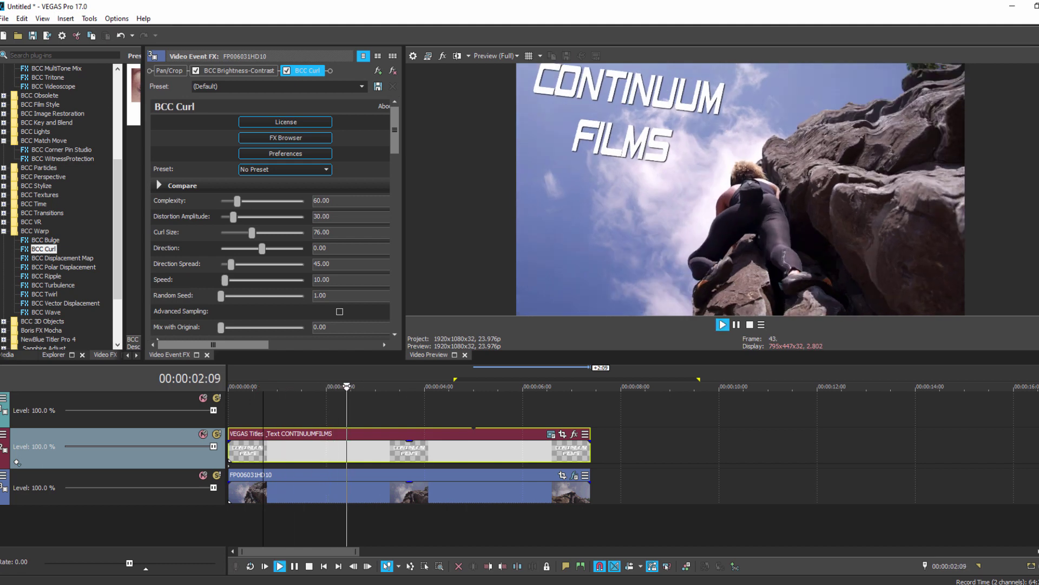
key(space)
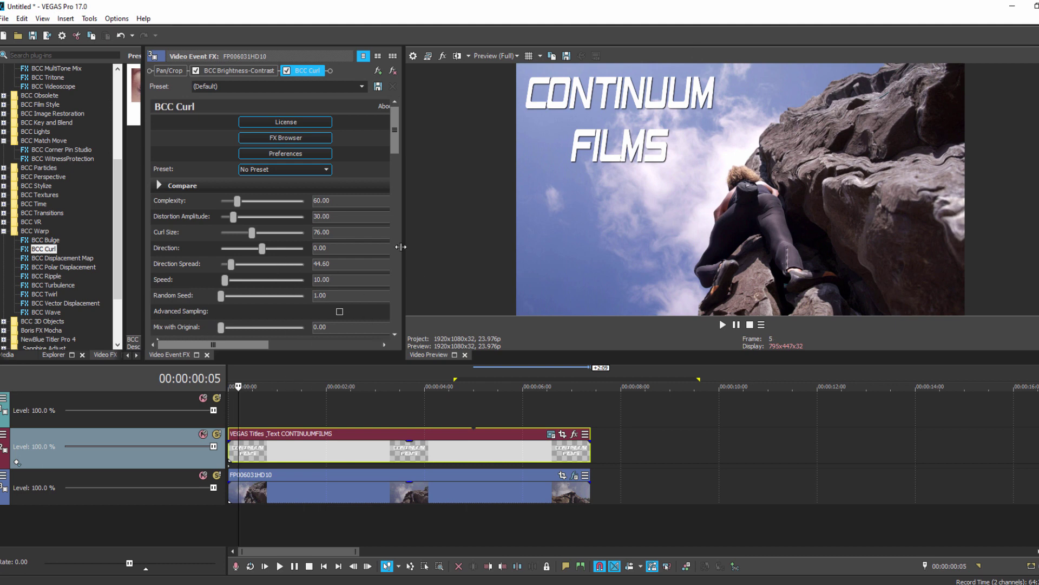
- Turn BCC Curl's PixelChooser on and launch Mocha Mask / Track for the clip
drag(393, 144, 394, 245)
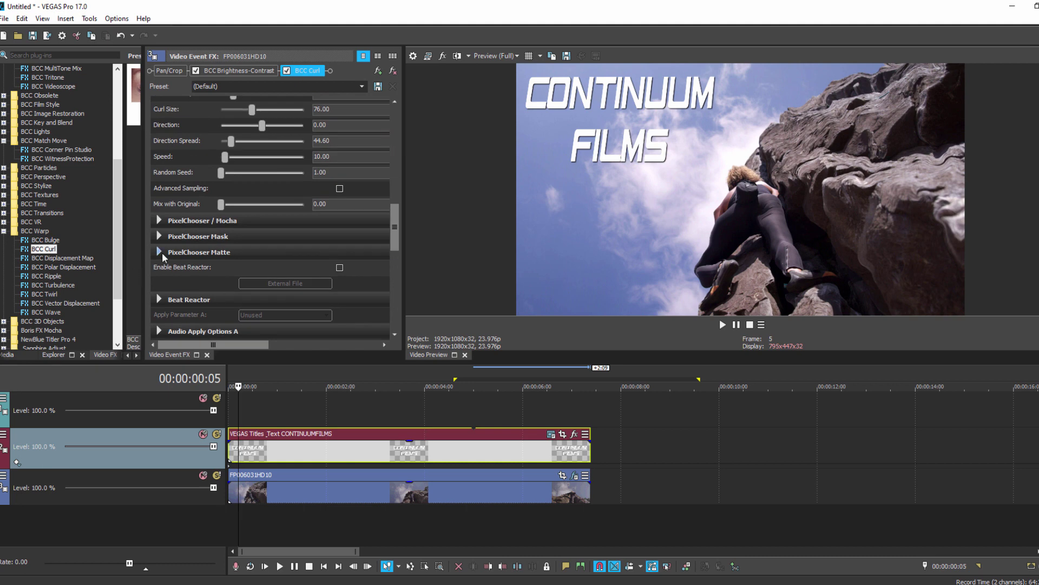
click(157, 236)
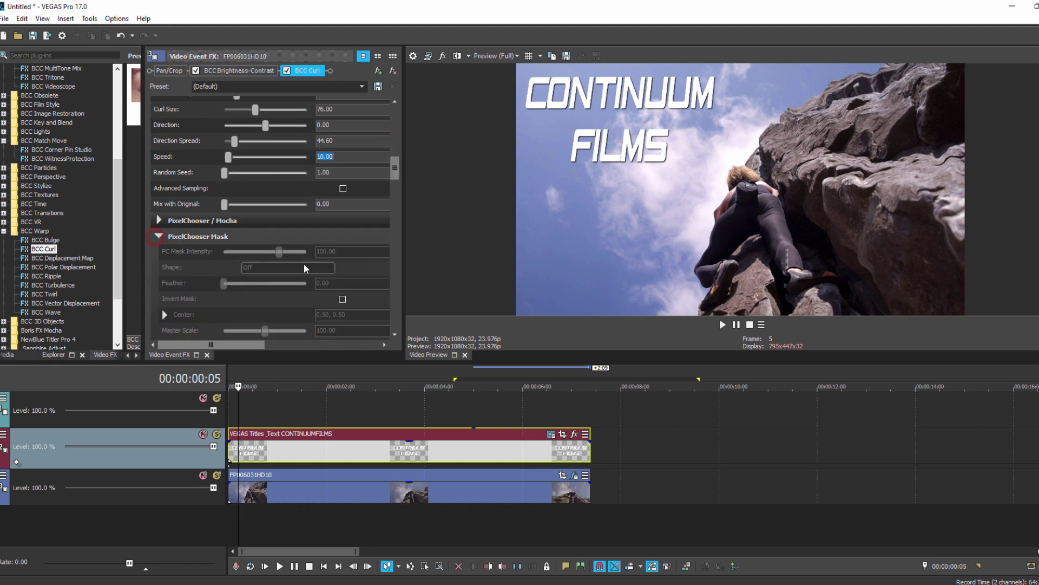
click(157, 222)
click(287, 235)
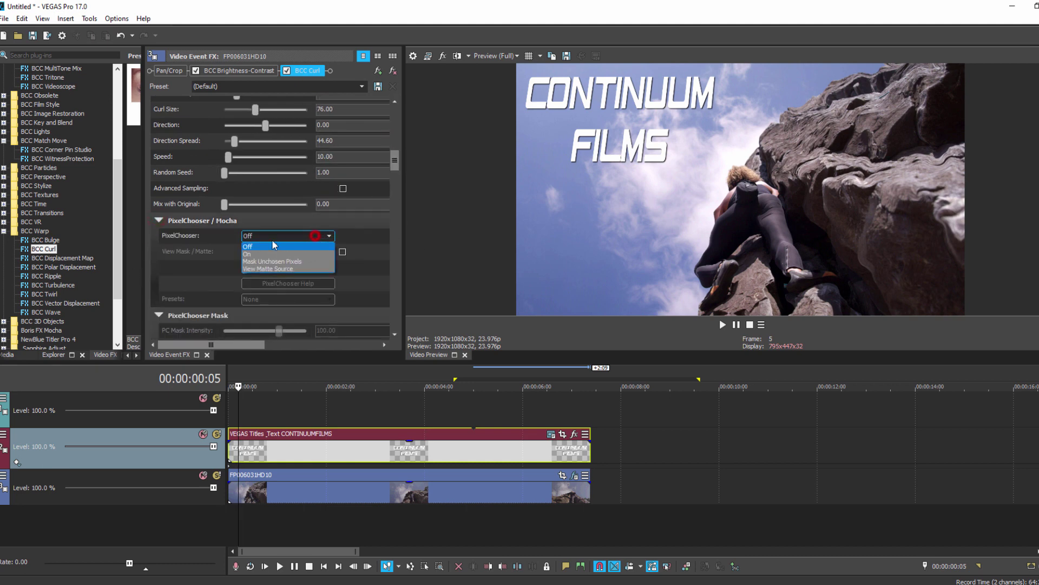
click(264, 253)
click(317, 269)
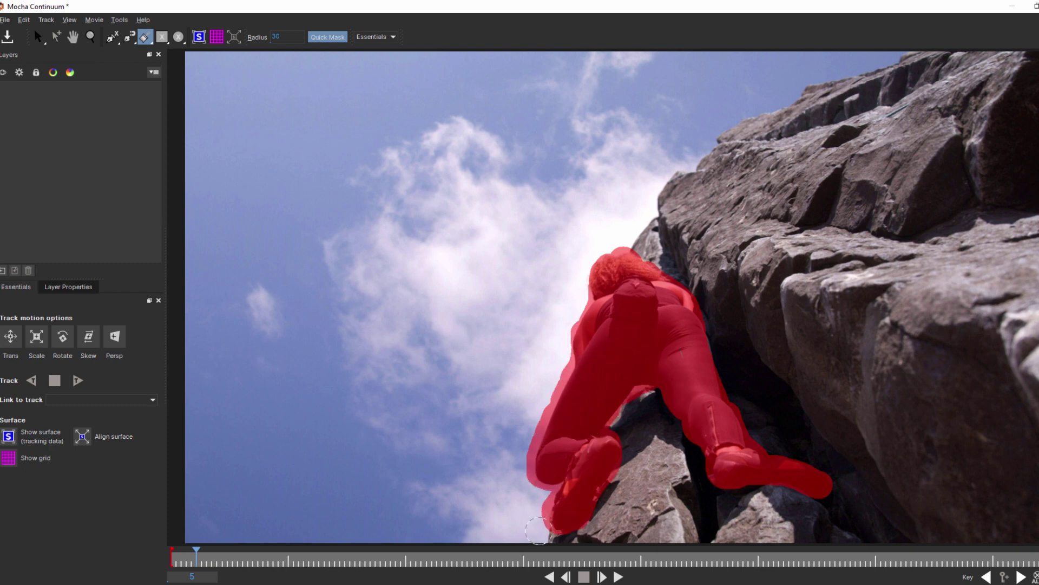
- Convert the climber's quick mask into a spline layer and track it backward
click(38, 36)
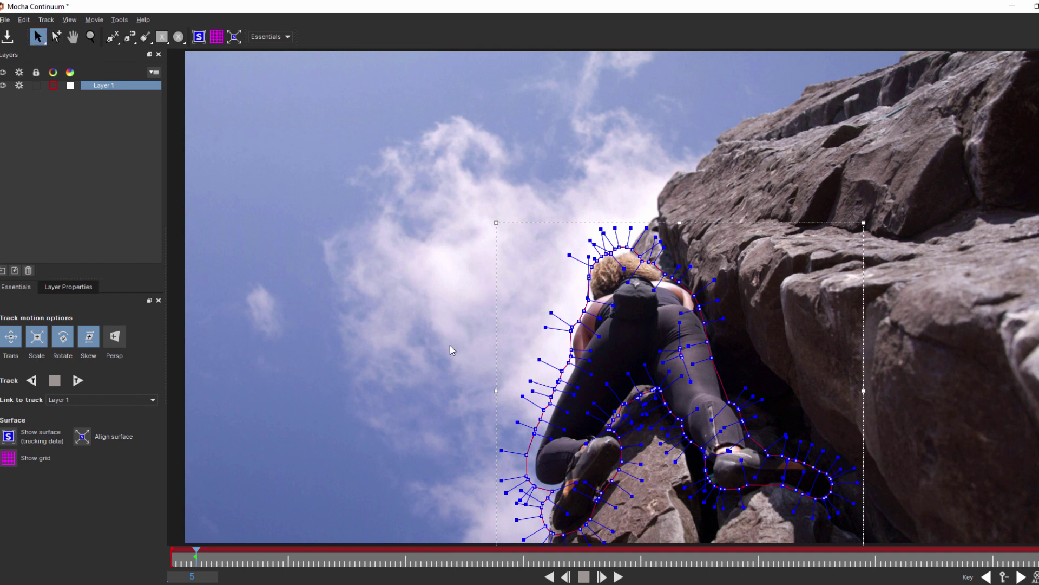
click(36, 382)
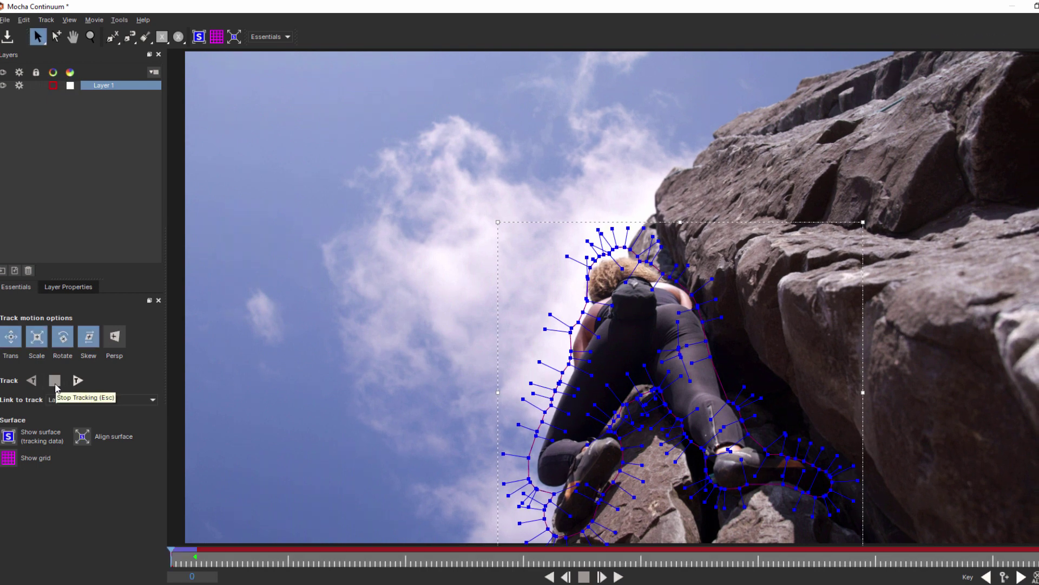
click(55, 381)
- Correct drifting mask points at the left edge and head, then track the mask forward
drag(541, 448, 562, 519)
drag(528, 459, 538, 453)
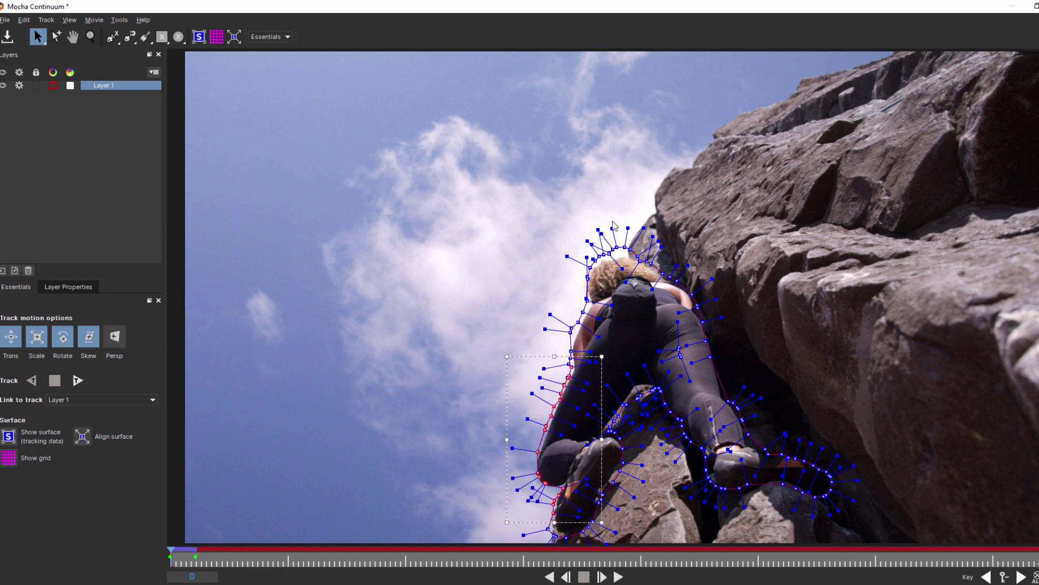
mouse_move(587, 221)
mouse_down()
mouse_move(637, 250)
mouse_move(630, 261)
mouse_up()
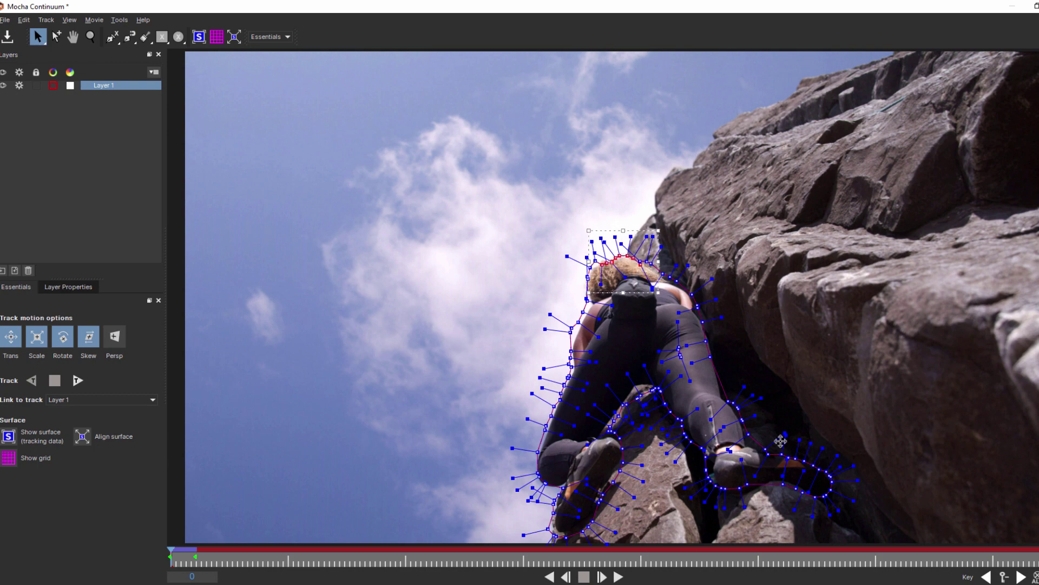
click(79, 383)
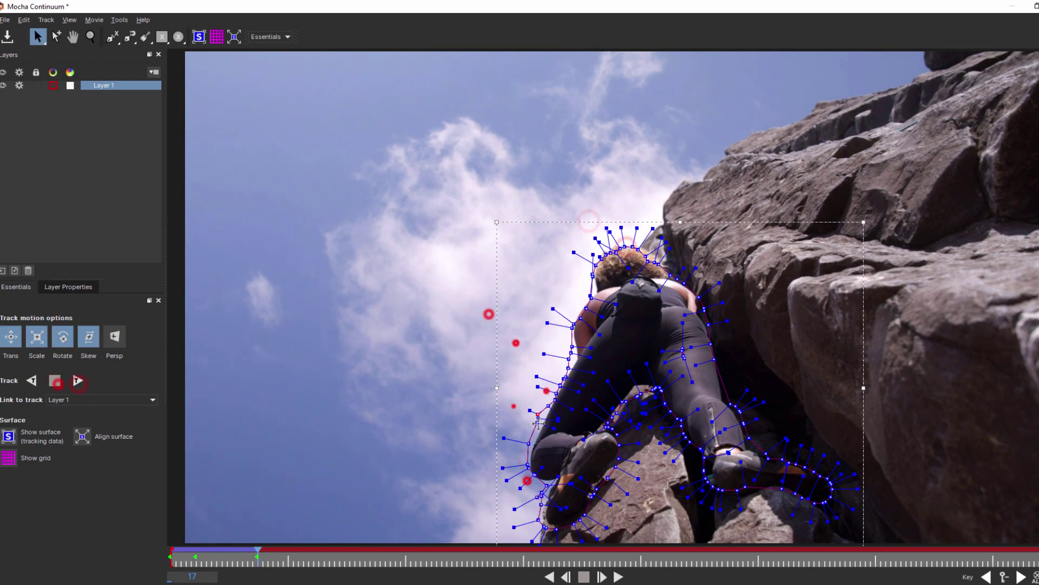
click(54, 381)
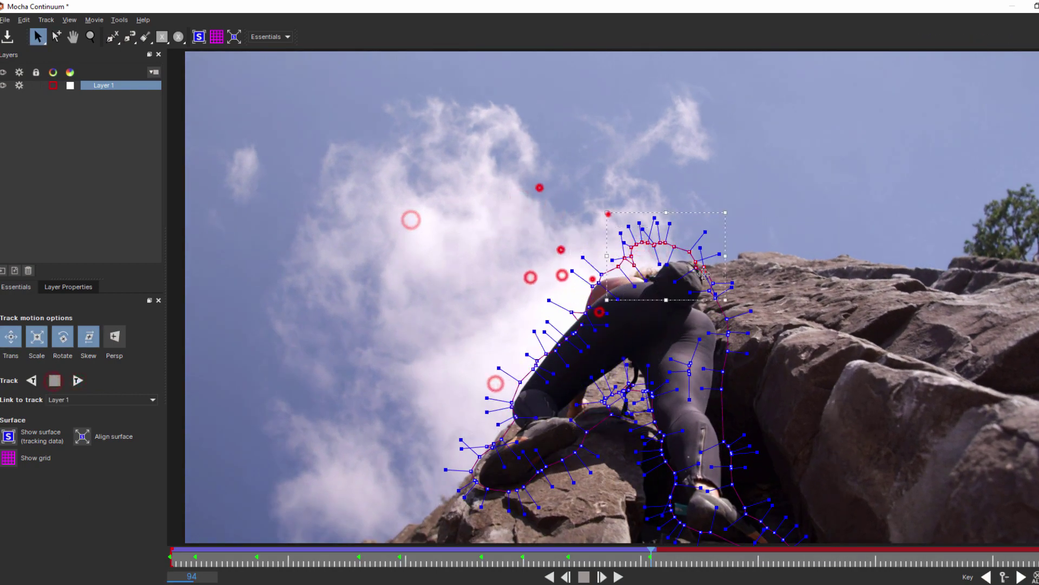
click(79, 381)
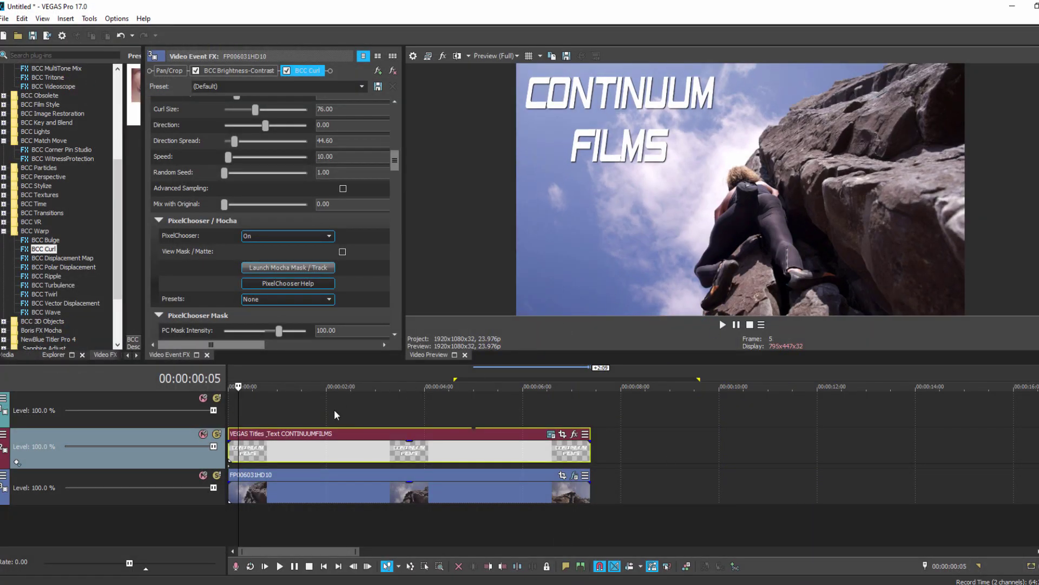
- Play back the masked Curl effect under the CONTINUUM FILMS title, then stop near the start
drag(396, 165, 397, 218)
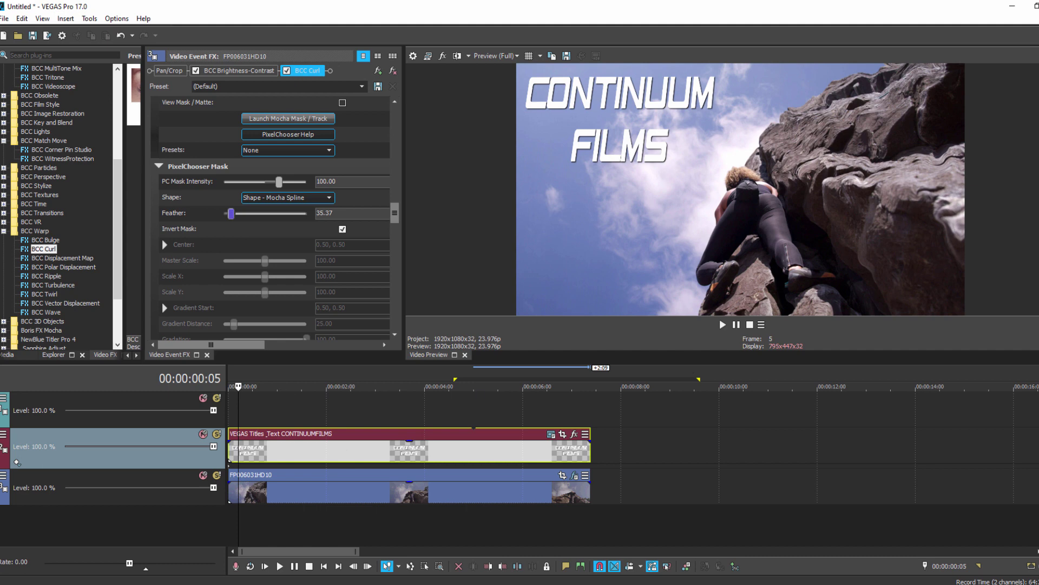
key(space)
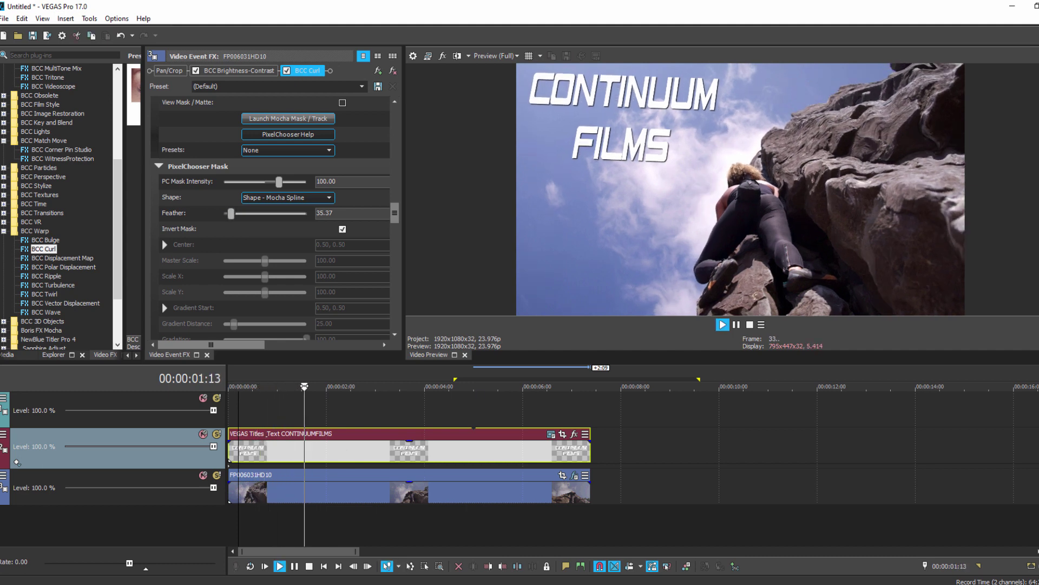
key(space)
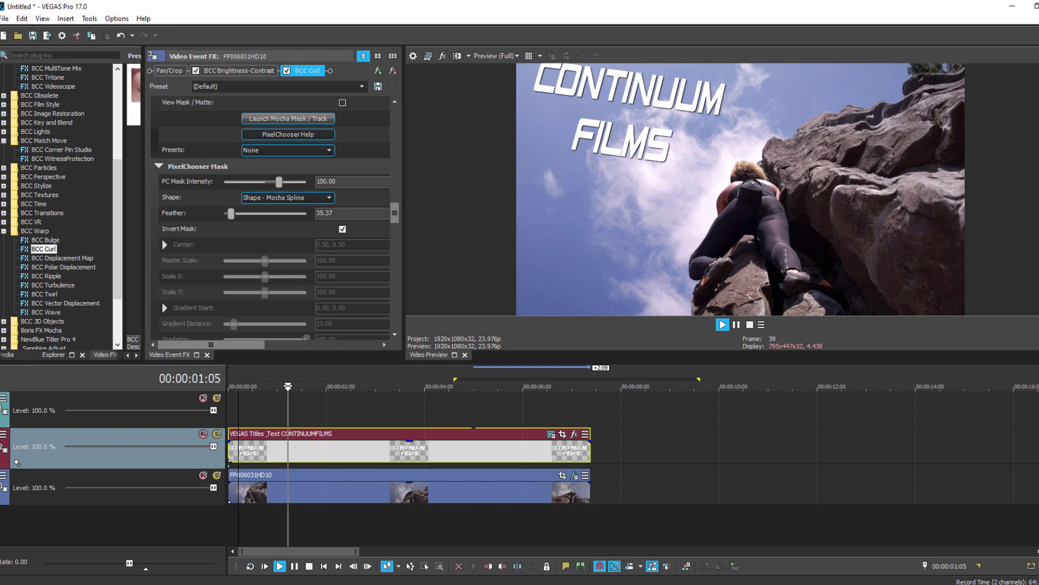
key(Return)
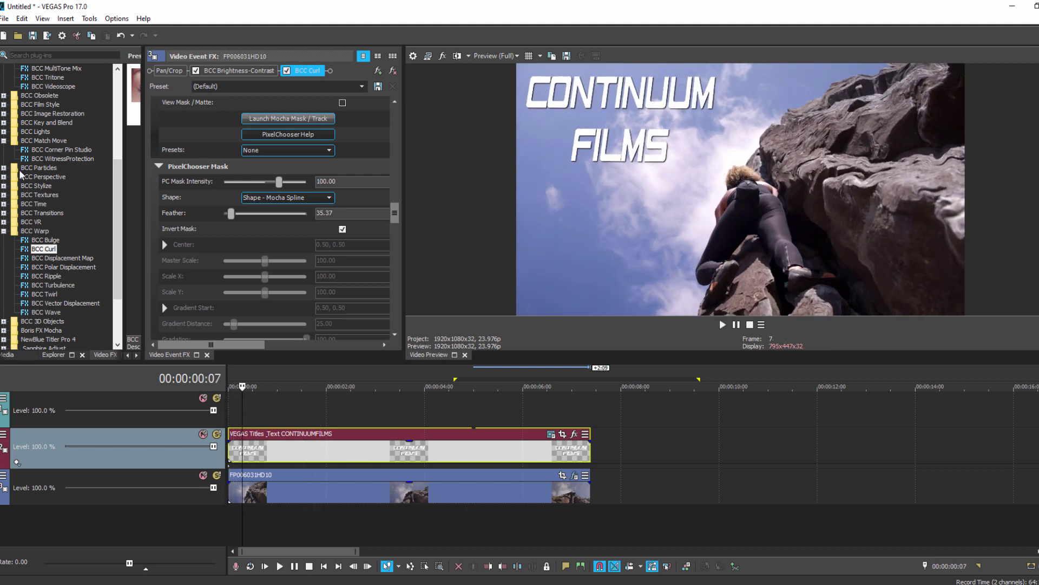
- Apply BCC Colorize Glow to Track 1 and move it after Composite in the effect chain
click(3, 186)
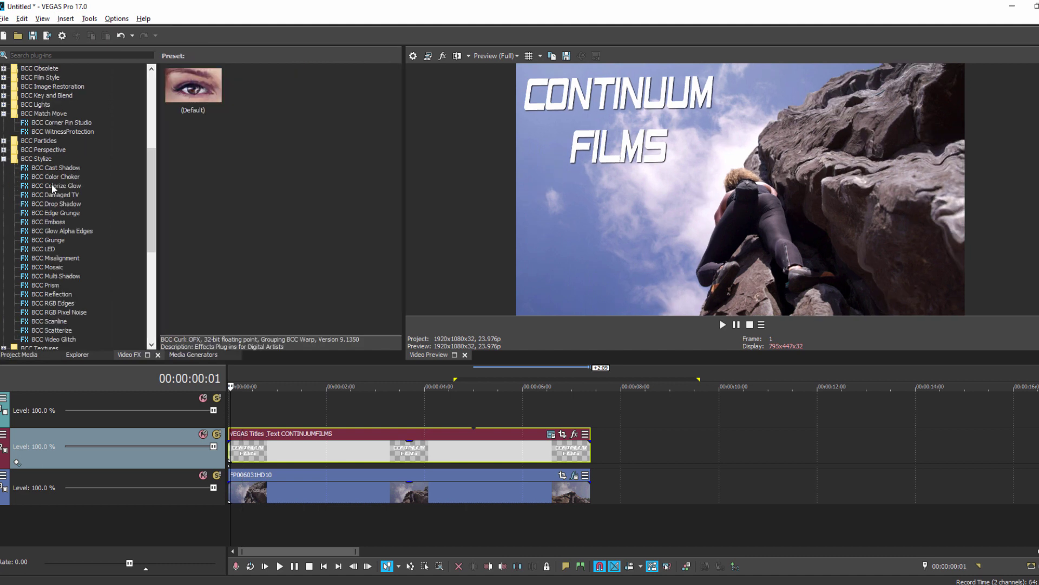
drag(52, 186, 226, 290)
drag(259, 418, 258, 418)
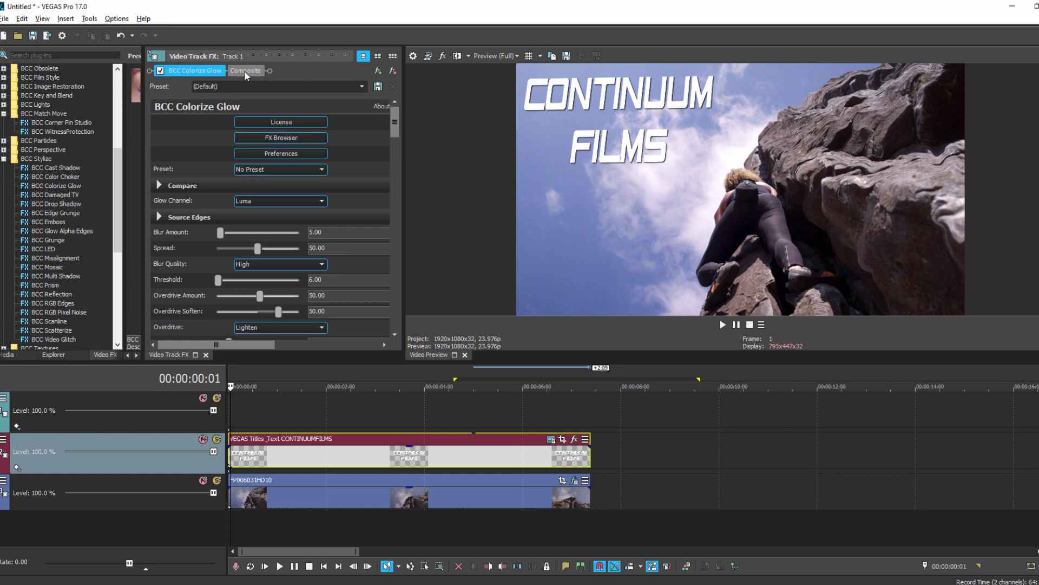
click(171, 76)
drag(160, 228, 160, 229)
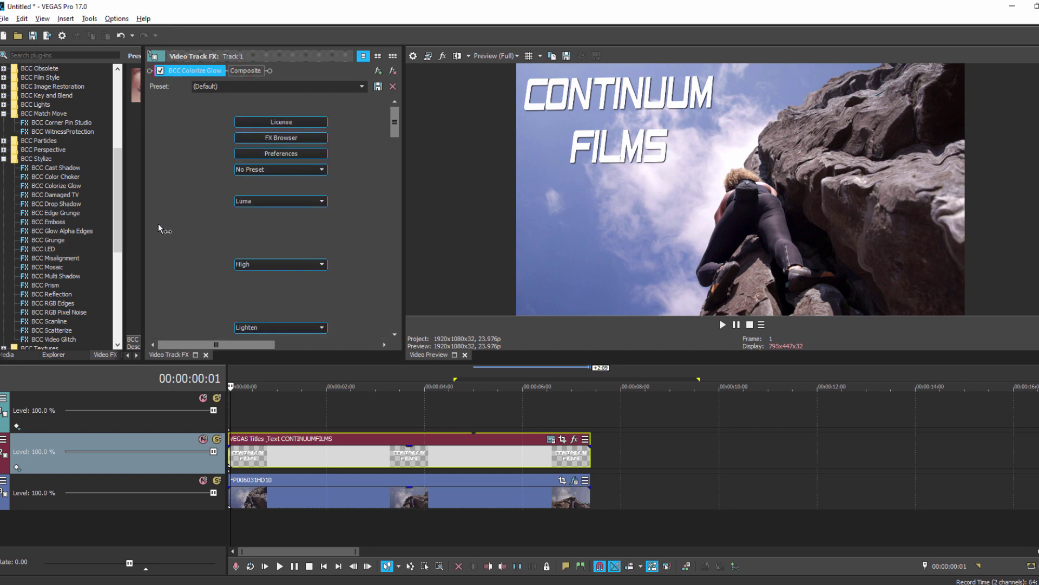
drag(399, 132, 399, 215)
- Choose the yellows.bsp preset, lower glow intensity to about 102, and raise Mix with Original to 16.33
click(310, 232)
click(252, 412)
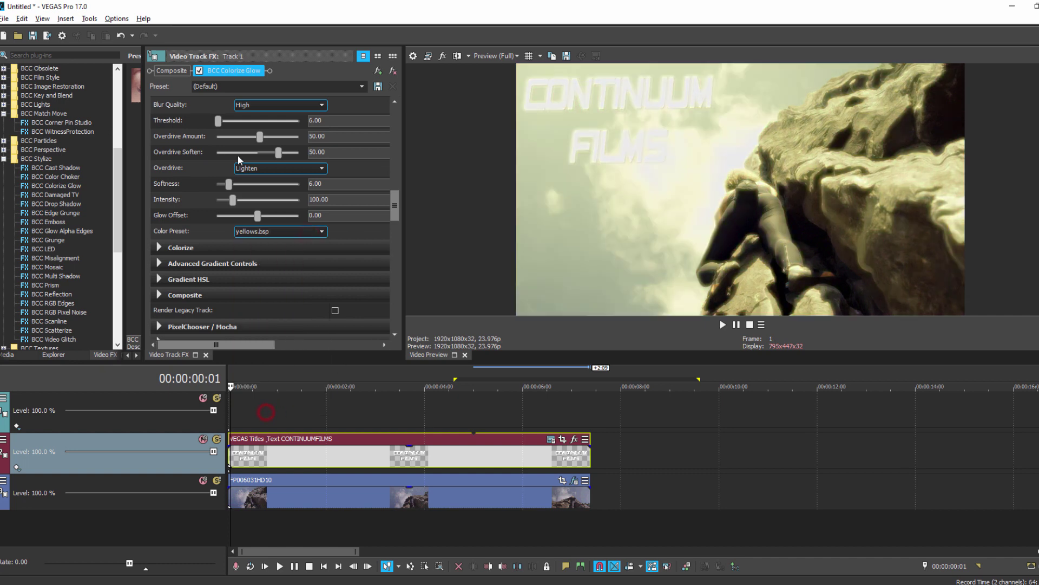
drag(236, 204, 234, 201)
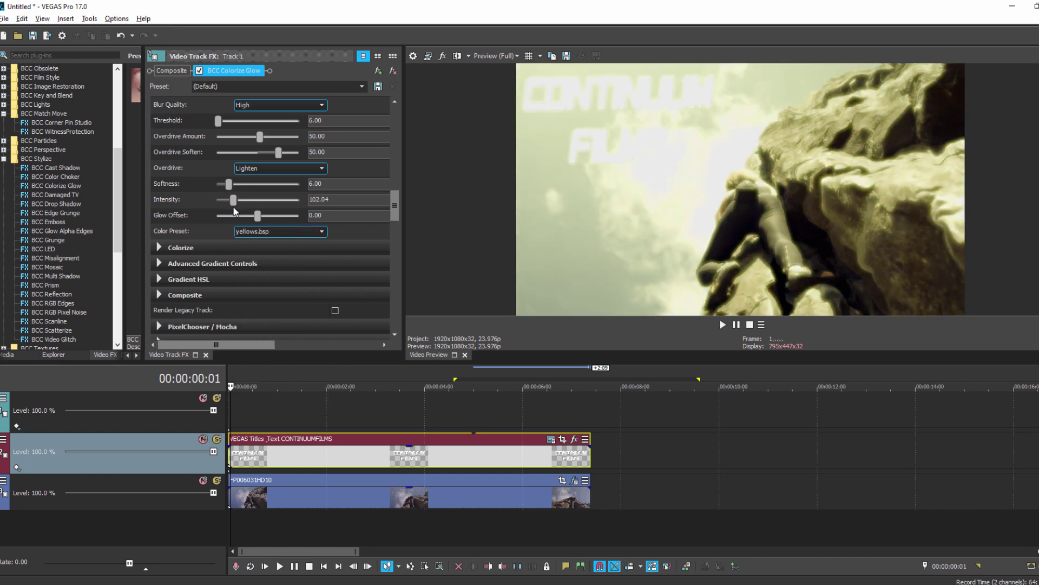
drag(399, 217, 386, 266)
click(159, 159)
click(158, 302)
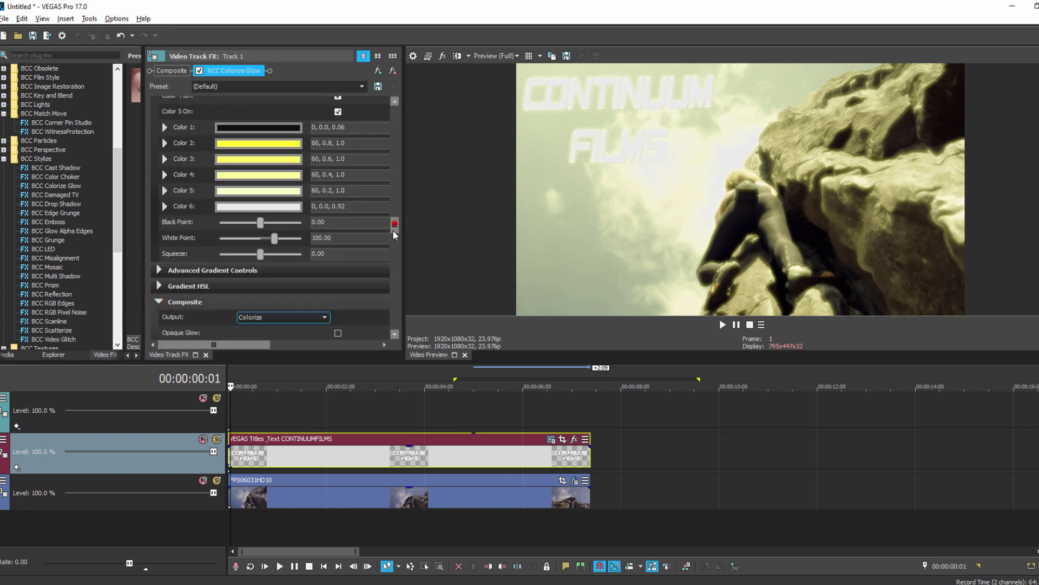
drag(395, 224, 387, 266)
drag(221, 278, 230, 278)
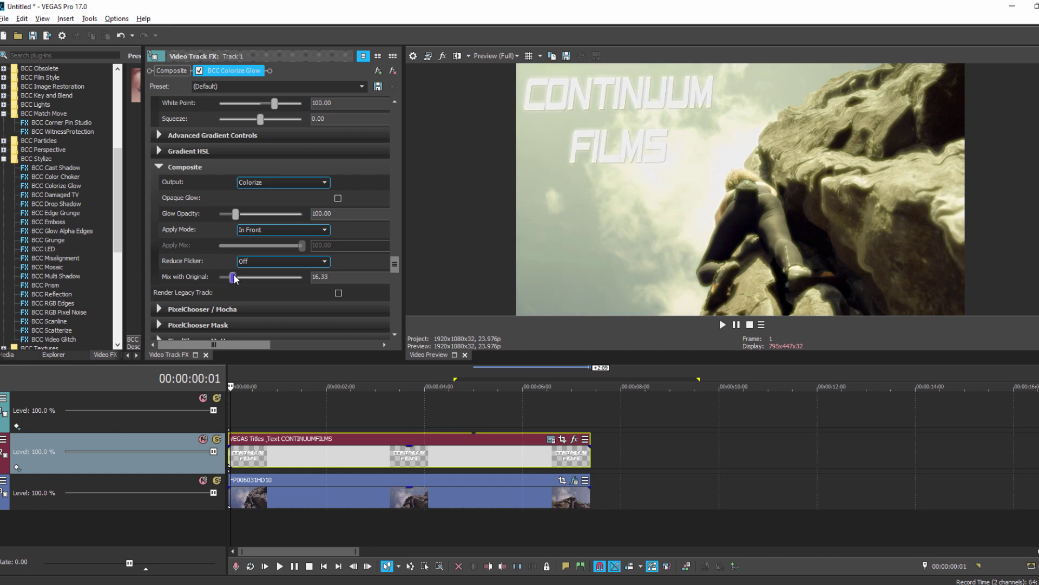
- Insert an empty event on track 1, stretch it to the clip's length, and apply BCC Lens Flare 3D
click(135, 425)
click(66, 18)
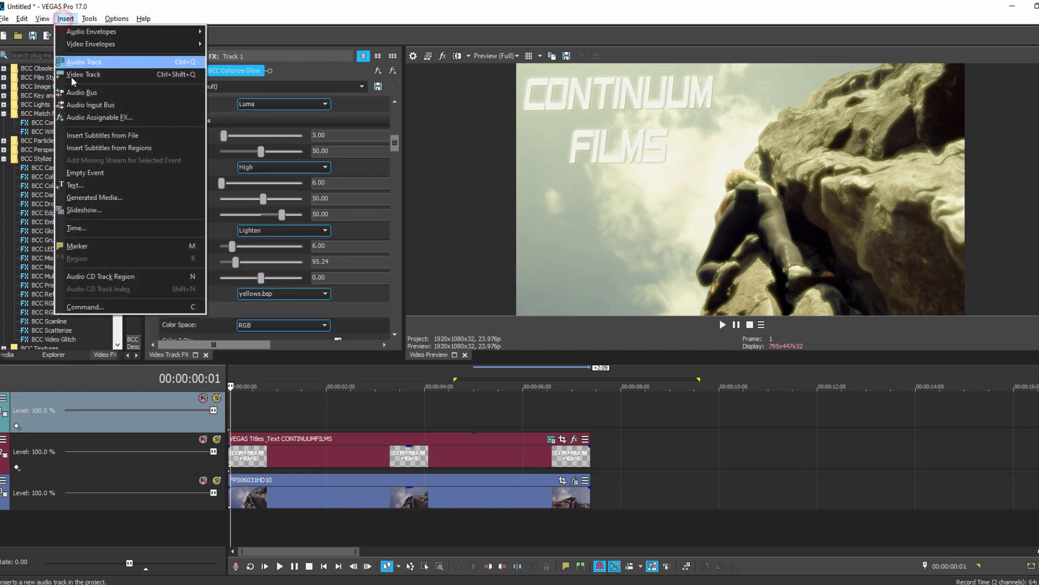
click(86, 172)
click(324, 416)
drag(475, 416, 590, 417)
click(3, 104)
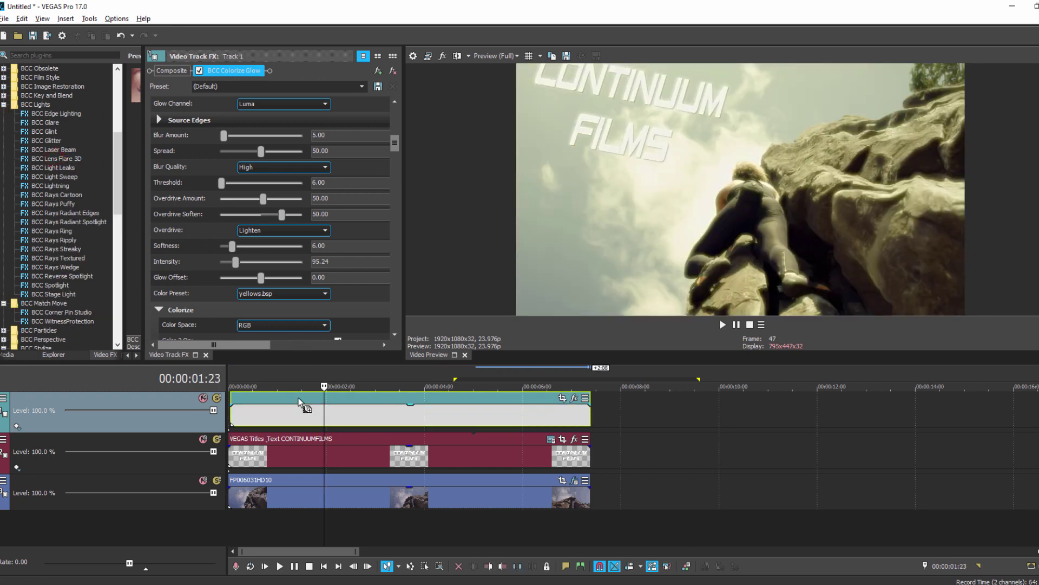
drag(300, 403, 301, 404)
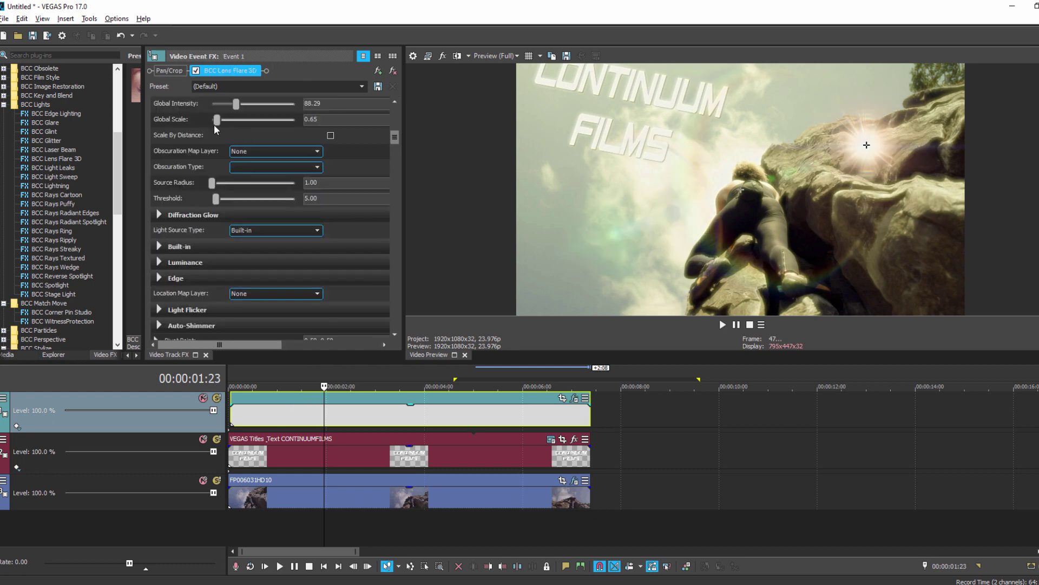
- Preview BigBrightSun, BluePurpleRaysPinkFog, BluePurpleSpread and BlueStarEdgeTrigger, then pick the BrightPopDD flare preset
click(279, 142)
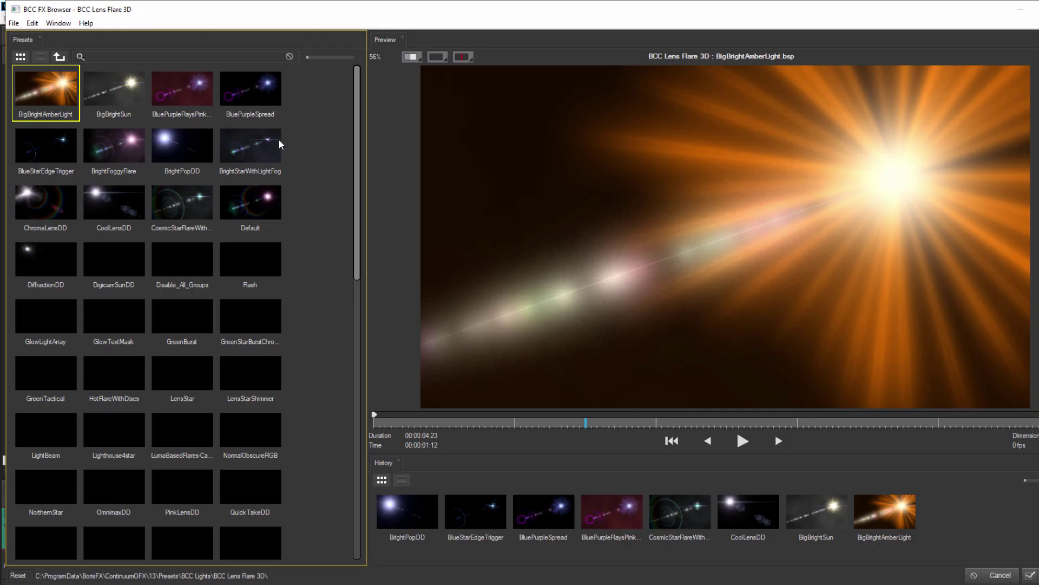
click(110, 98)
click(174, 97)
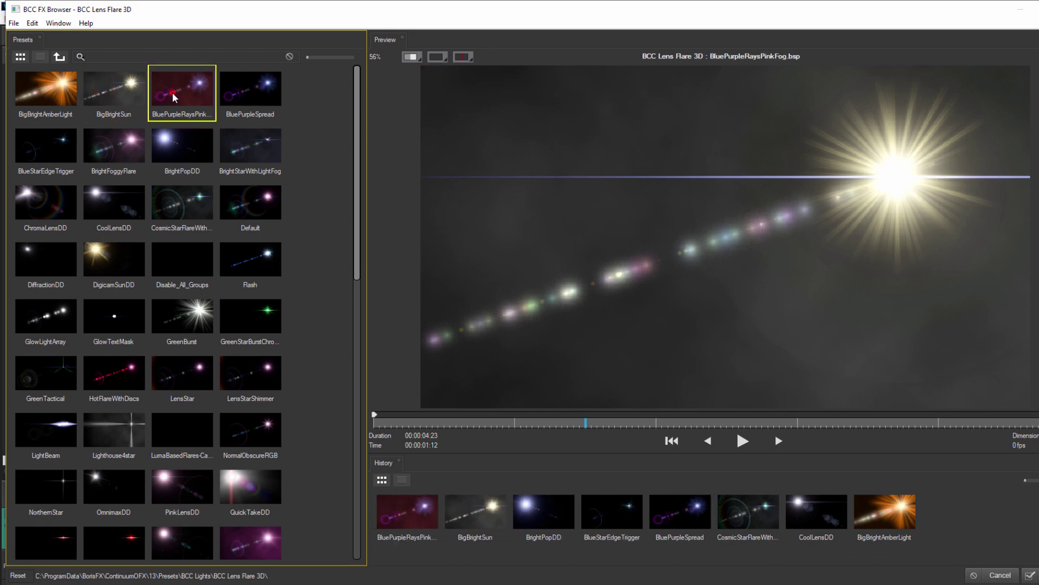
click(252, 92)
click(38, 138)
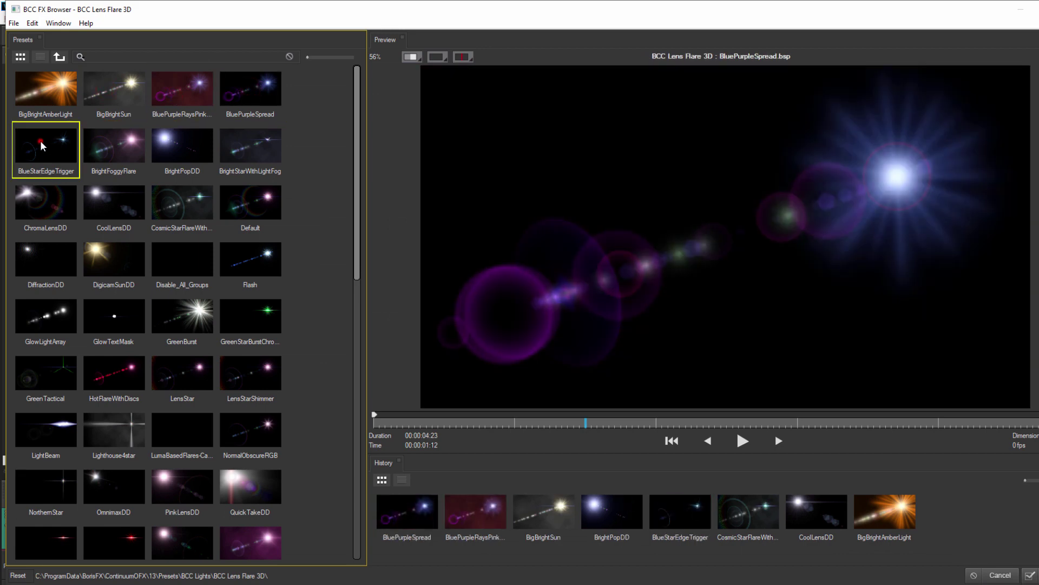
click(188, 157)
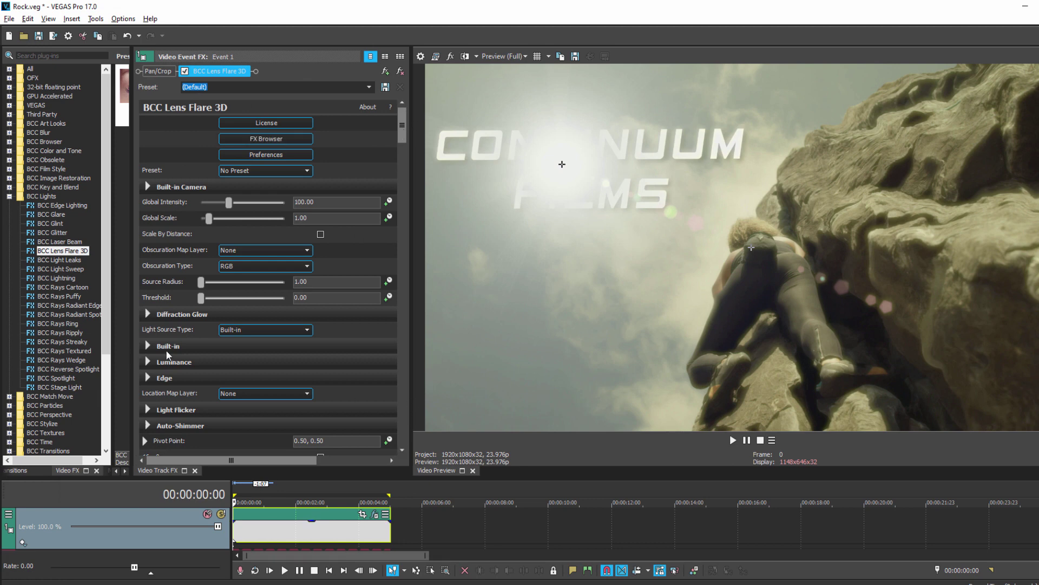
- Enable Position XY keyframing and place the flare in the top-left corner at the start
click(147, 345)
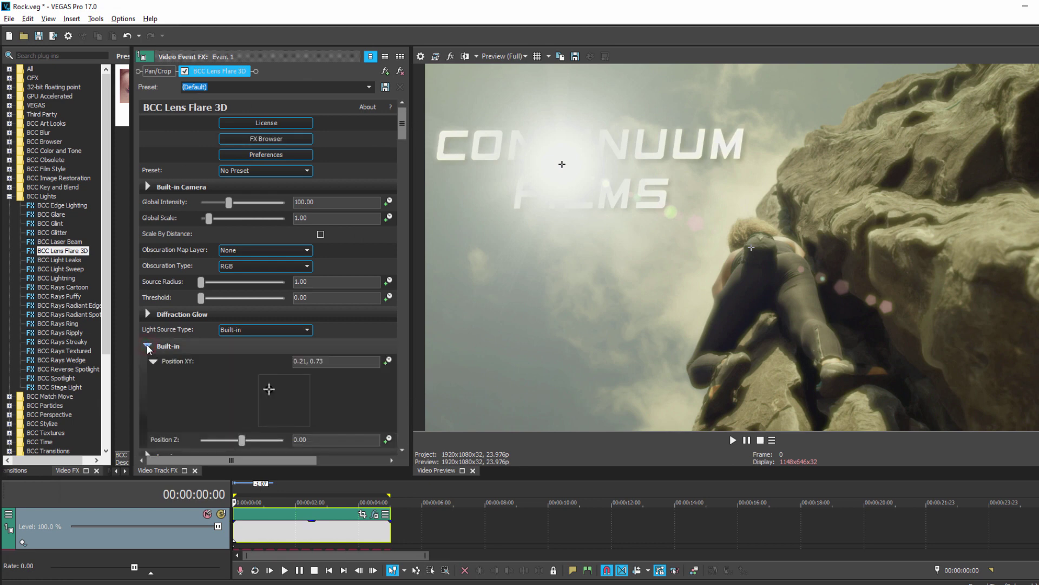
click(389, 360)
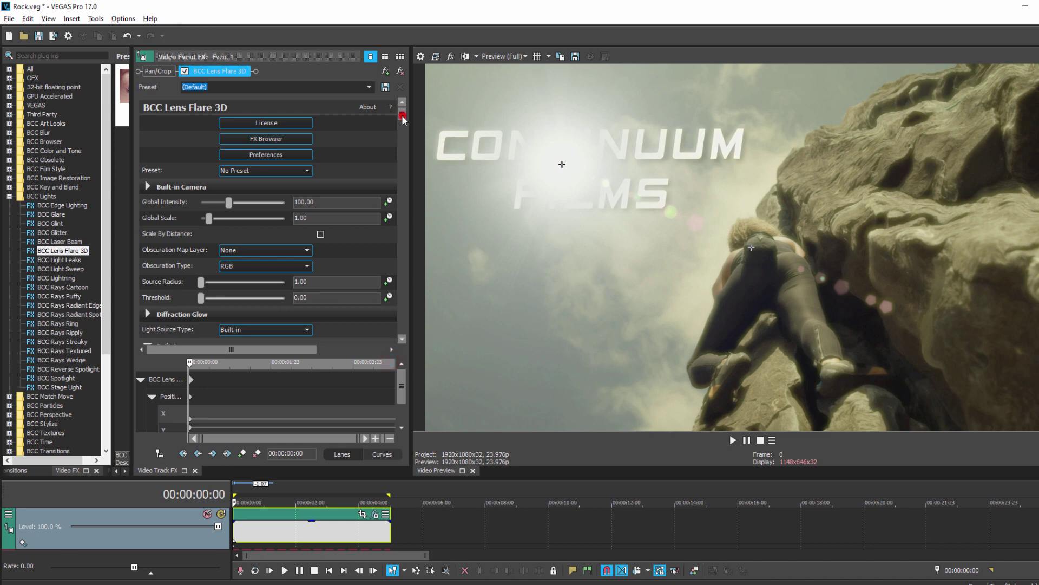
drag(401, 115, 404, 149)
drag(271, 243, 260, 233)
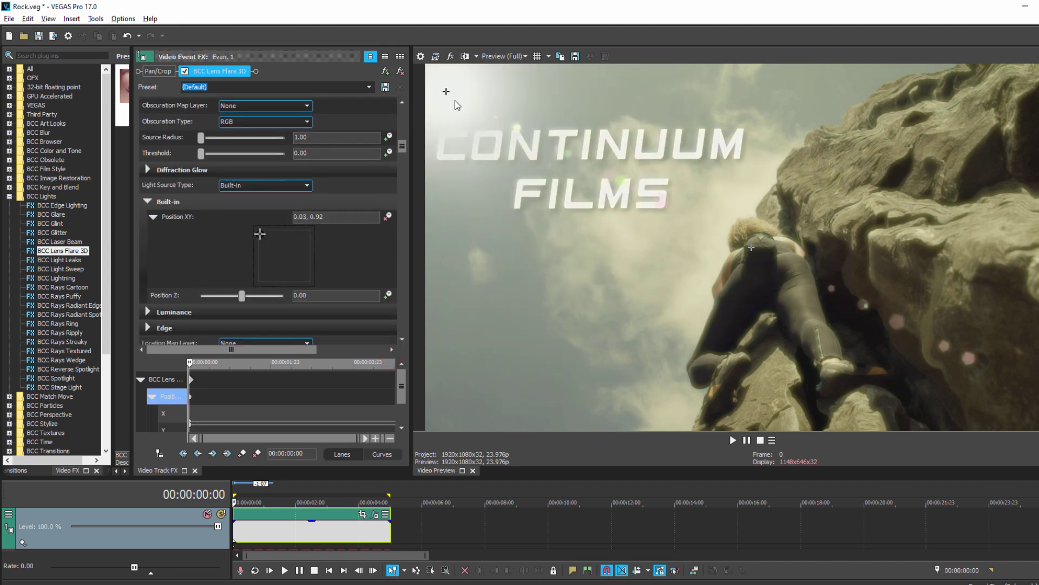
drag(448, 93, 426, 80)
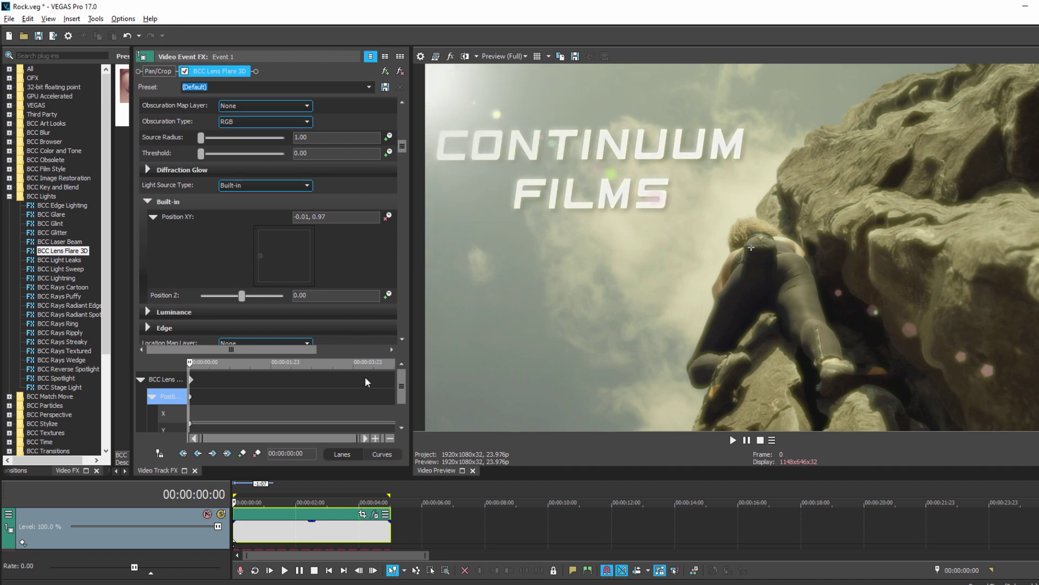
- Keyframe the flare at the middle of the left edge at the clip end and play it back
drag(189, 361, 395, 368)
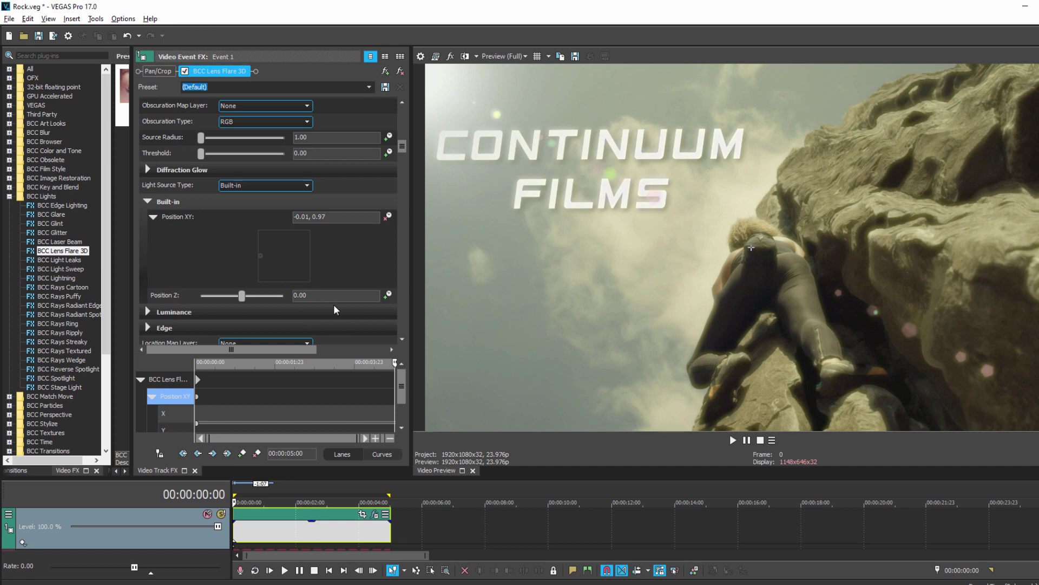
click(260, 257)
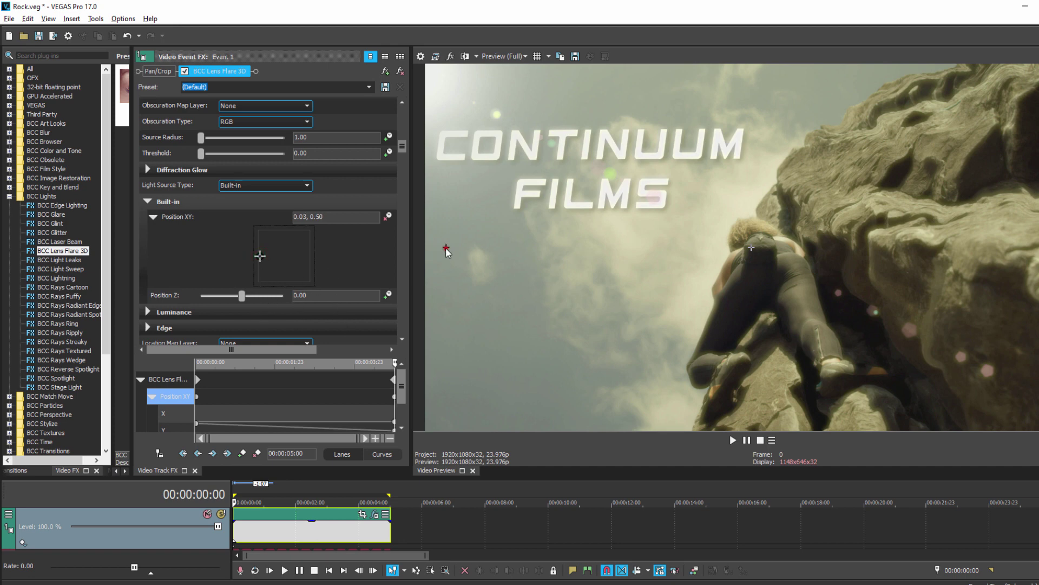
drag(446, 248, 423, 252)
key(space)
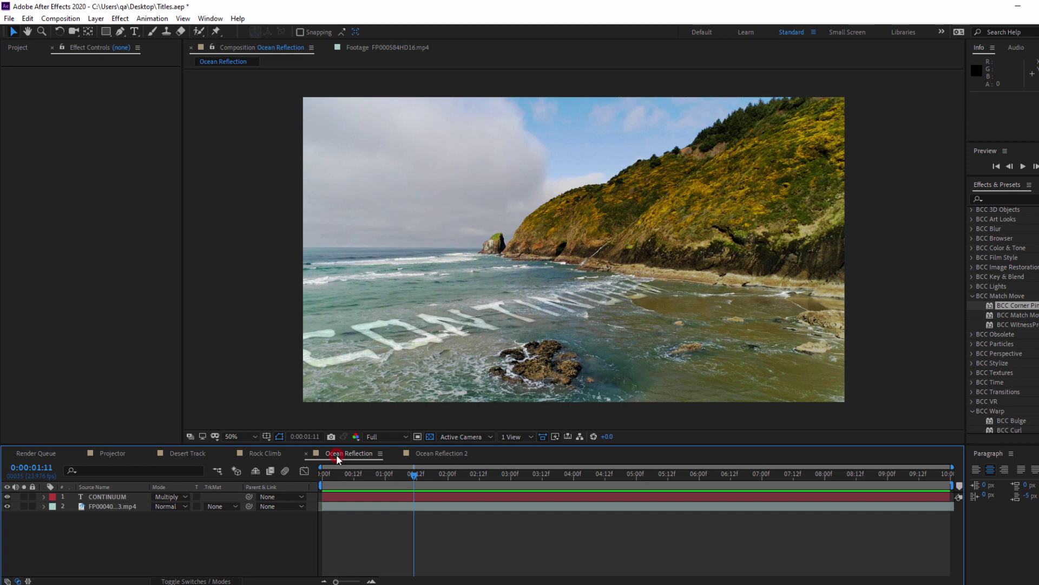
- Play a preview of the Ocean Reflection composition
key(space)
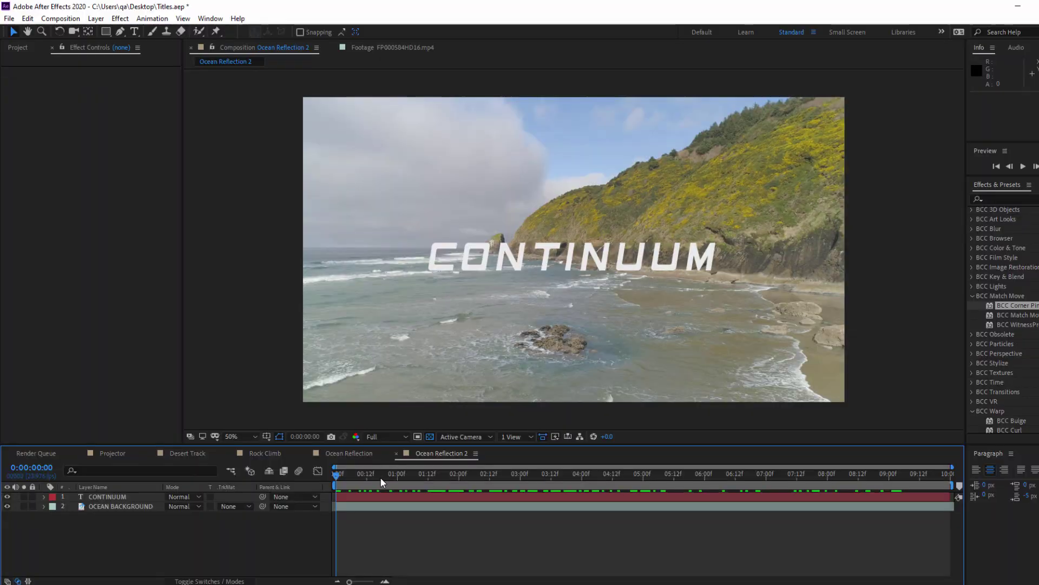
- Apply BCC Corner Pin Studio to CONTINUUM with 2. OCEAN BACKGROUND as background layer, then launch the Mocha tracker
drag(350, 473, 451, 476)
drag(1015, 305, 574, 257)
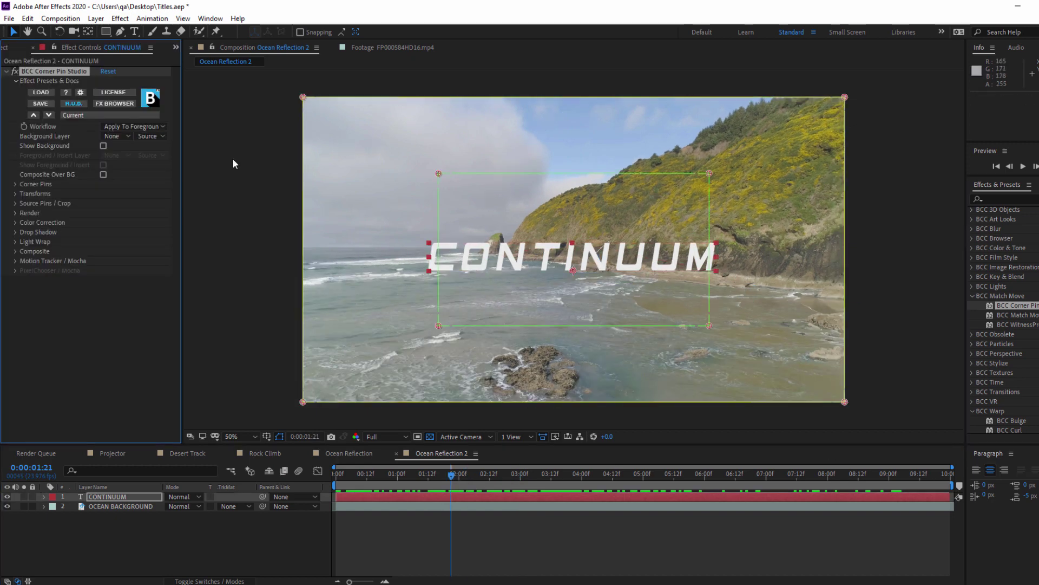
click(128, 136)
click(175, 177)
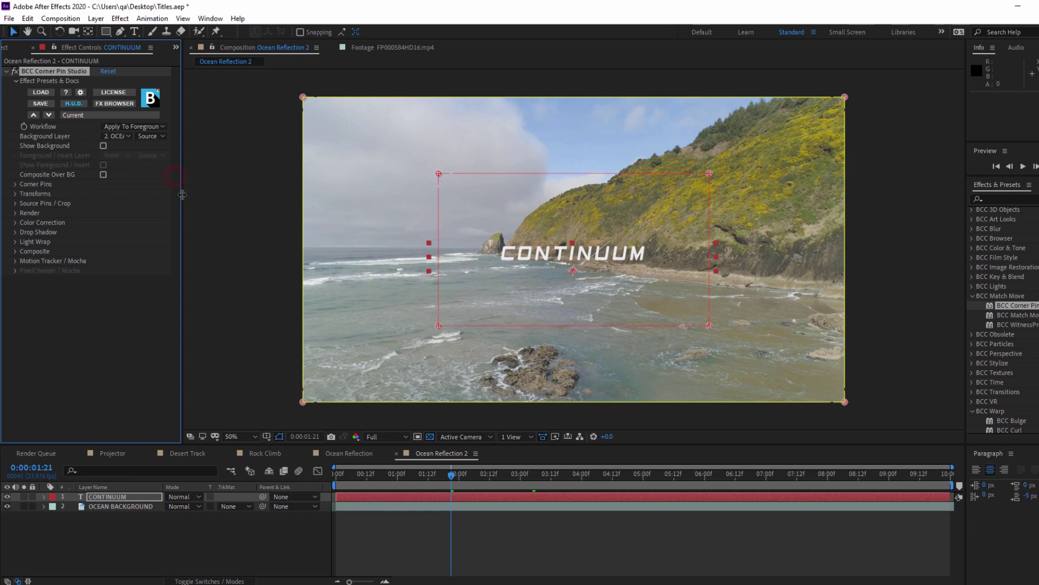
click(14, 262)
click(90, 283)
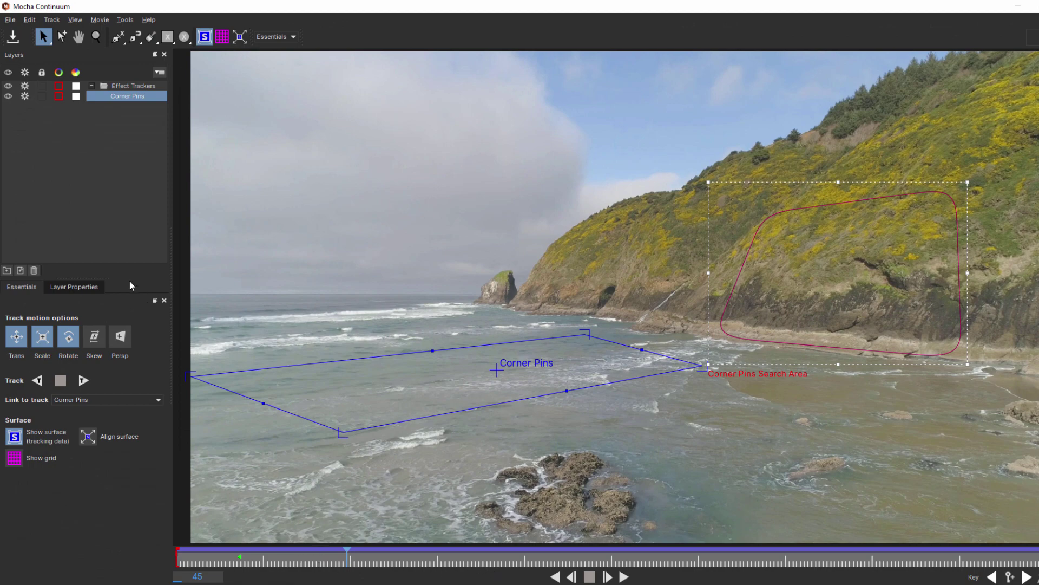
- Select the Corner Pins layer and track it forward from the first frame through the clip
click(96, 191)
key(t)
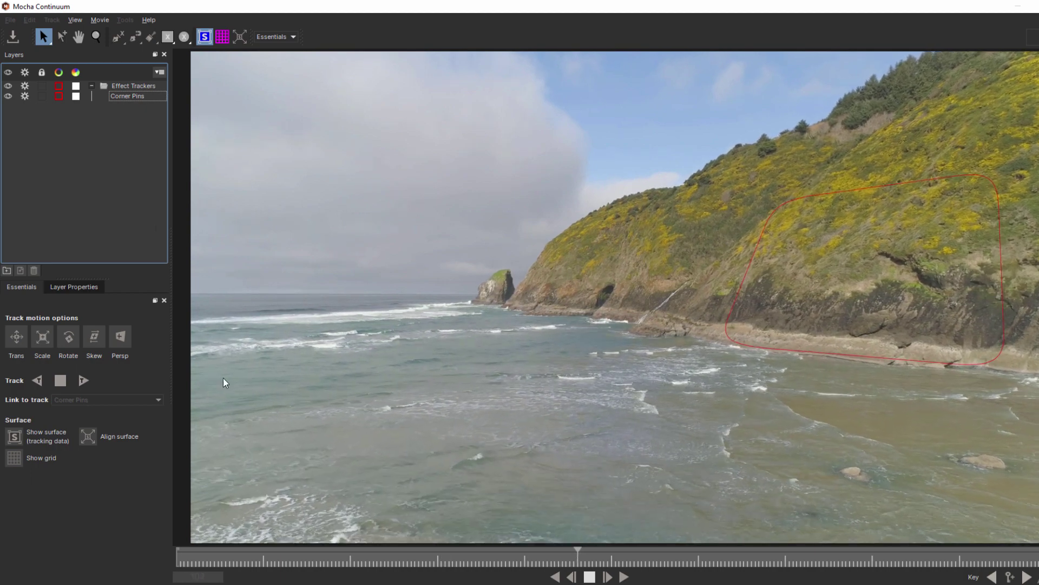
click(130, 97)
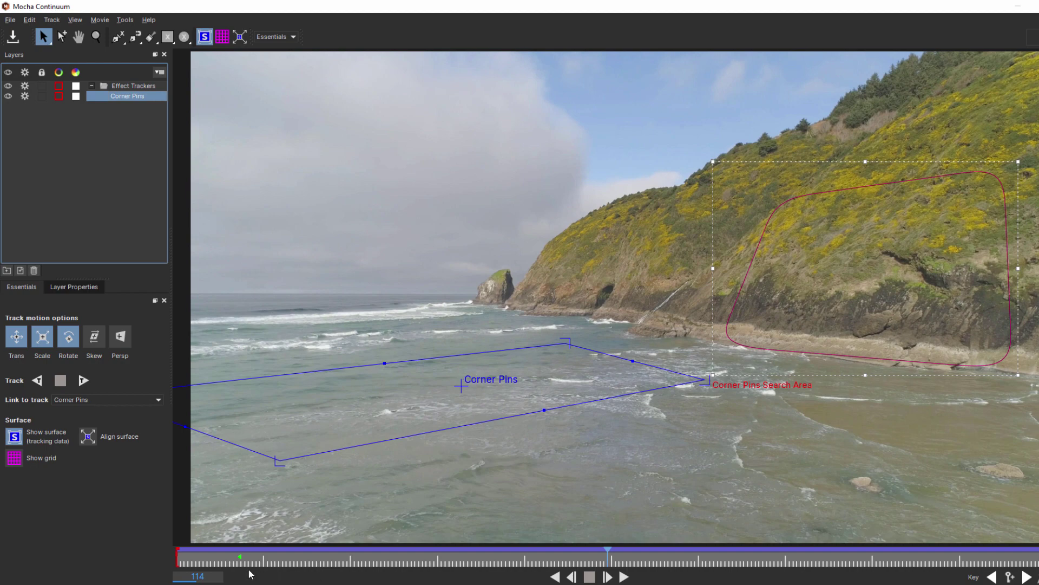
click(188, 566)
key(t)
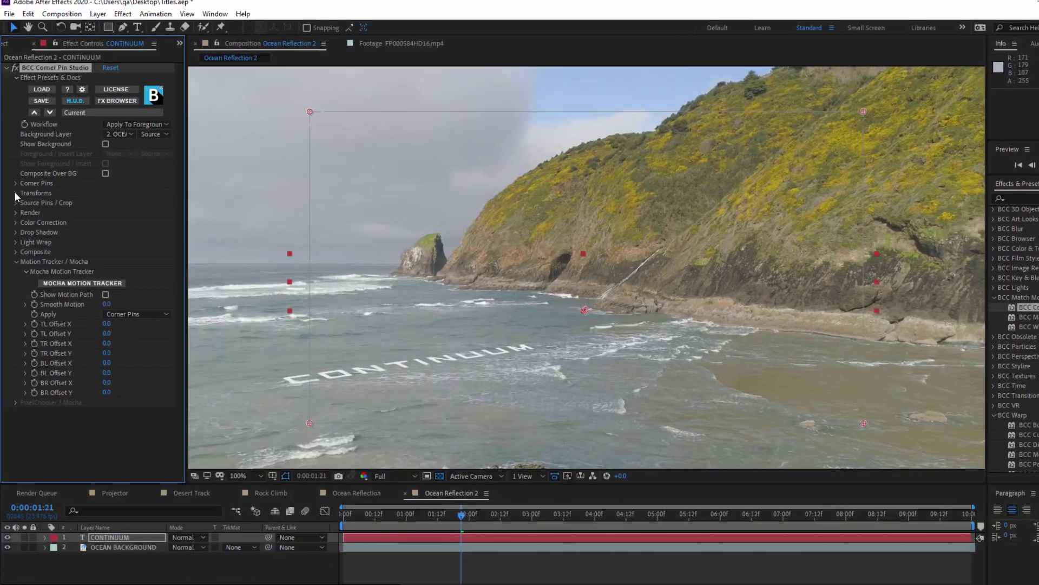
- Scale the CONTINUUM text larger and taller on the water in the transform settings
click(14, 191)
drag(148, 221, 186, 247)
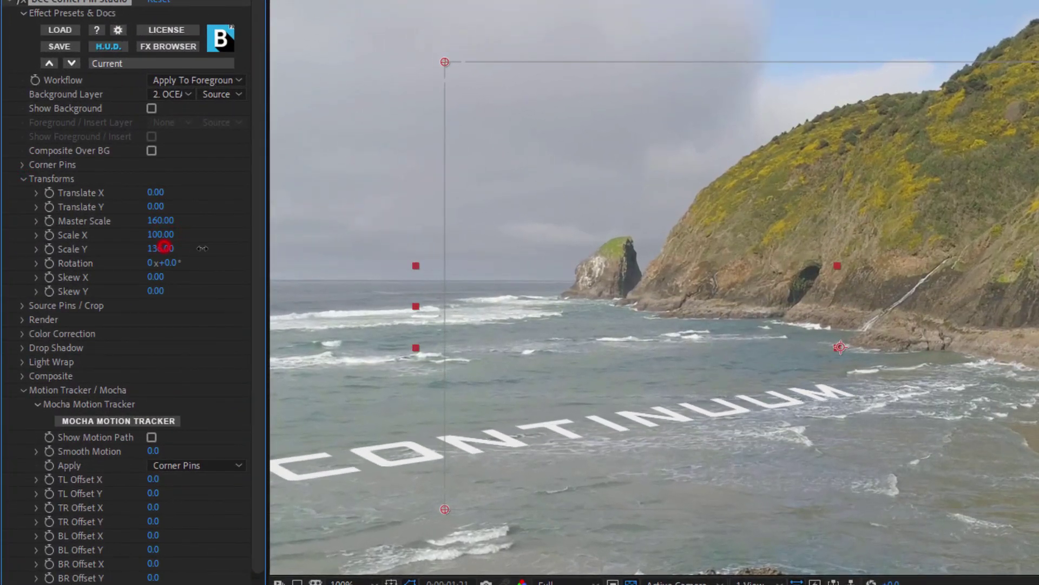
drag(156, 192, 184, 222)
drag(163, 248, 230, 247)
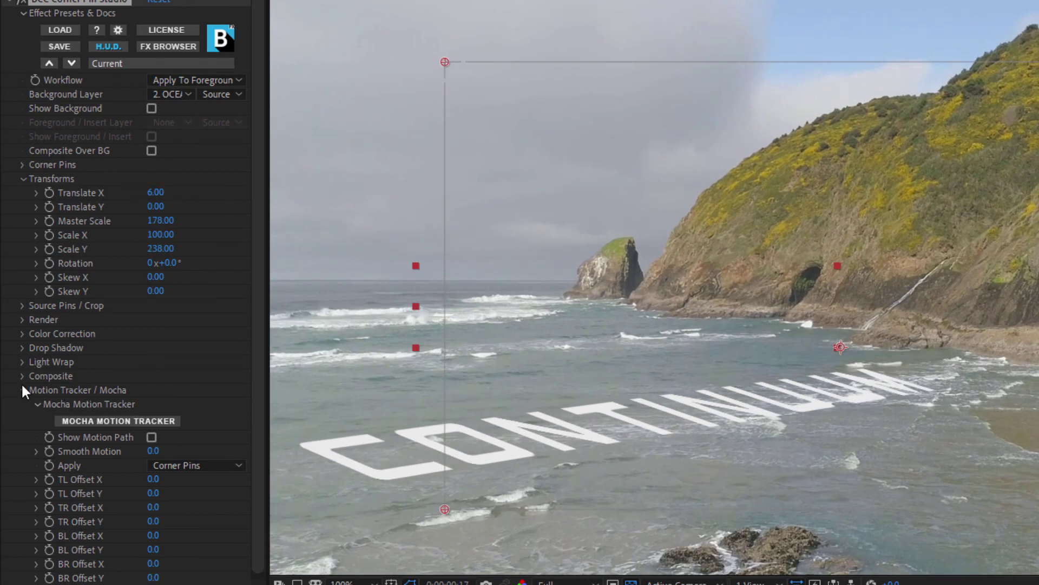
- Turn on a drop shadow with distance 1 and softness reduced to 3
click(24, 388)
click(22, 348)
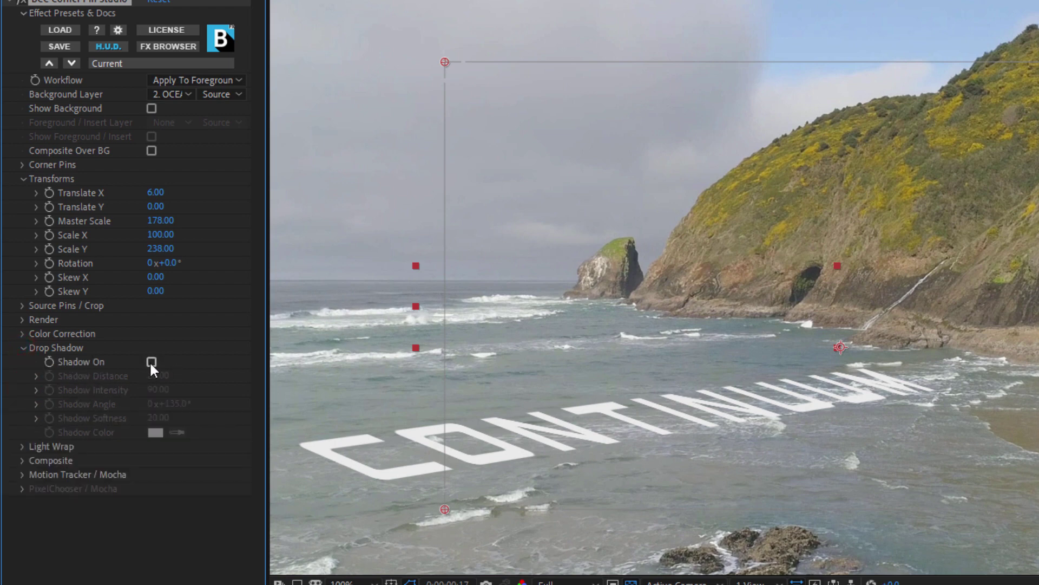
click(151, 361)
click(163, 375)
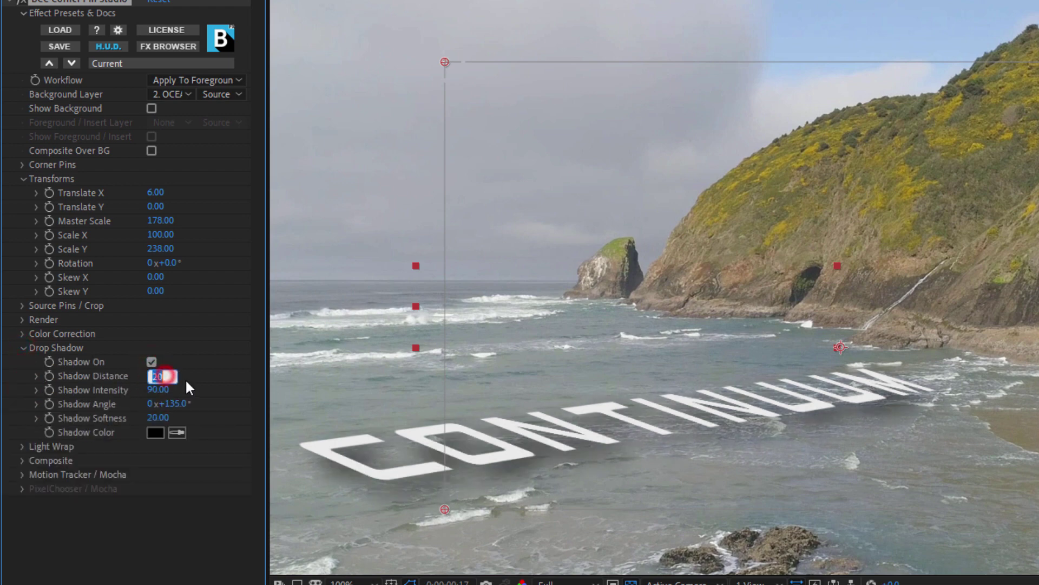
text(00)
key(Return)
drag(142, 380, 143, 380)
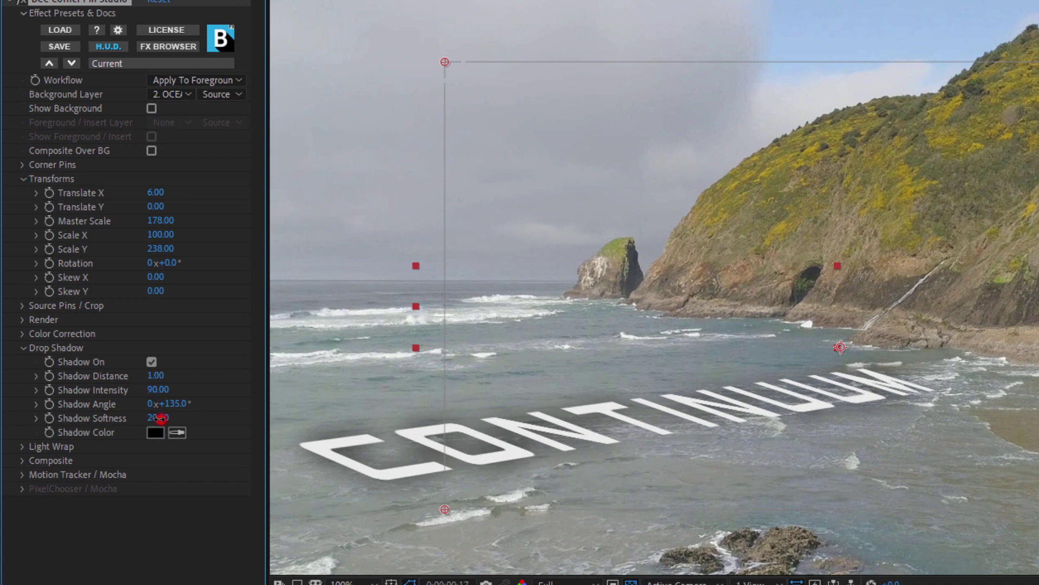
drag(162, 418, 143, 423)
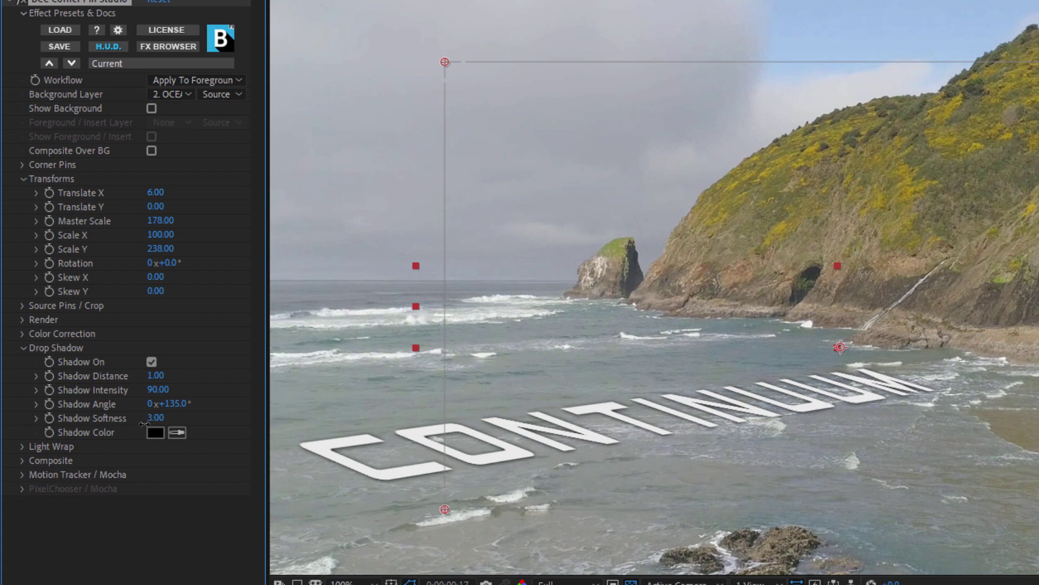
- Enable Light Wrap using the Background Layer as source with Wrap Width 9.1
click(22, 178)
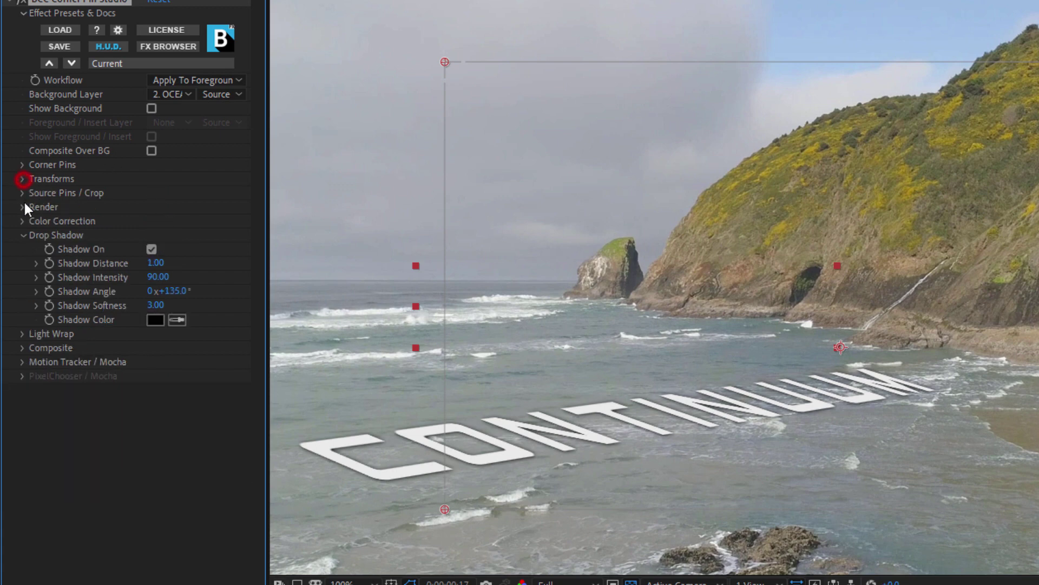
click(23, 234)
click(23, 249)
click(152, 263)
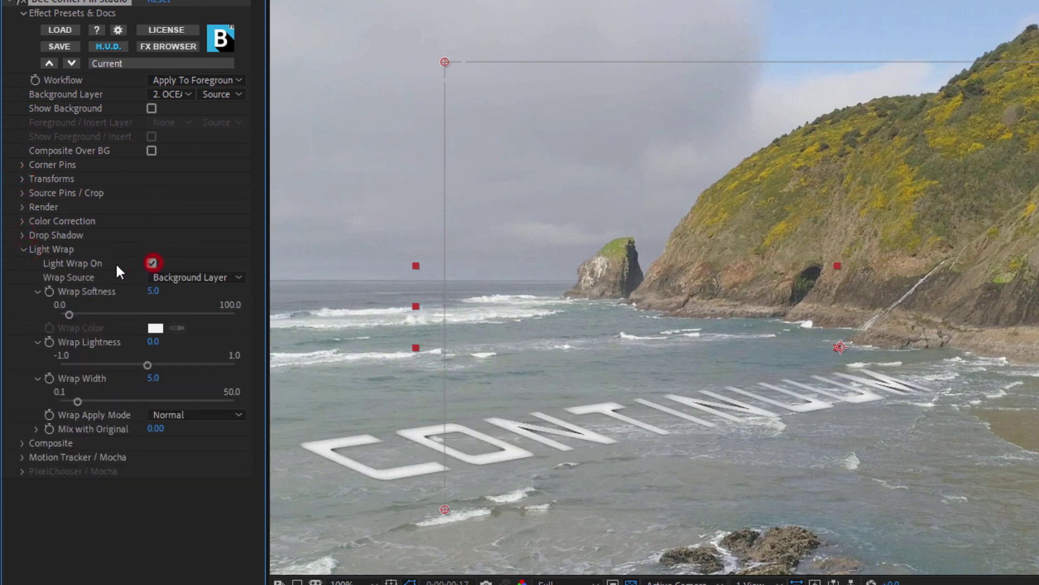
click(212, 277)
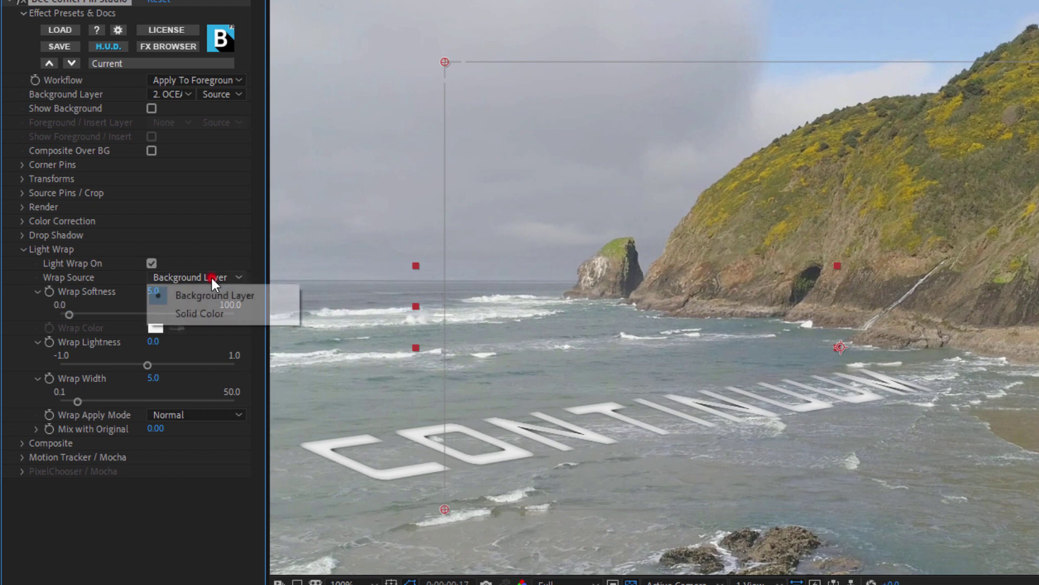
click(206, 295)
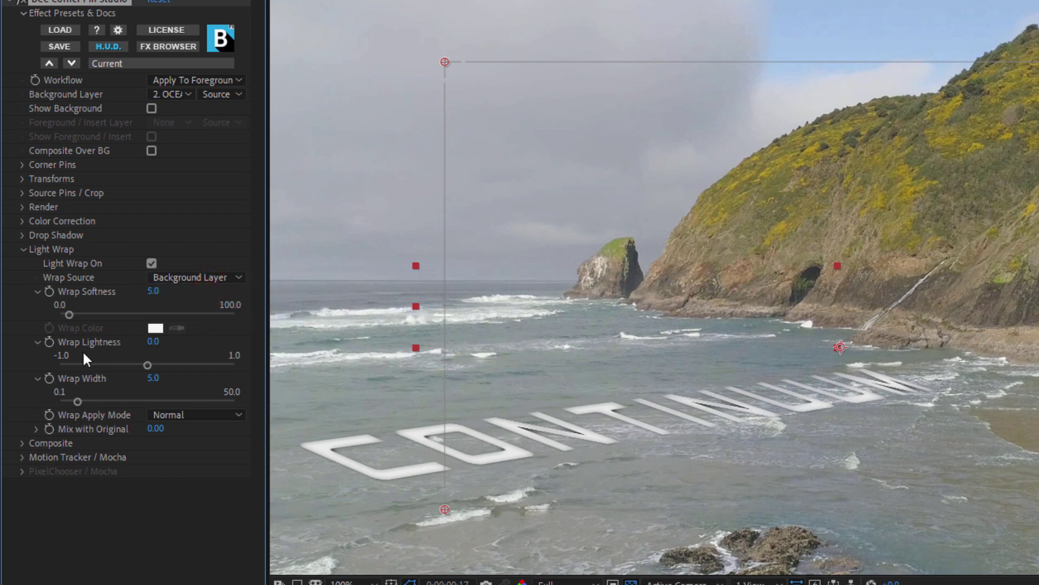
mouse_move(79, 401)
mouse_down()
mouse_move(95, 400)
mouse_move(71, 403)
mouse_move(81, 413)
mouse_up()
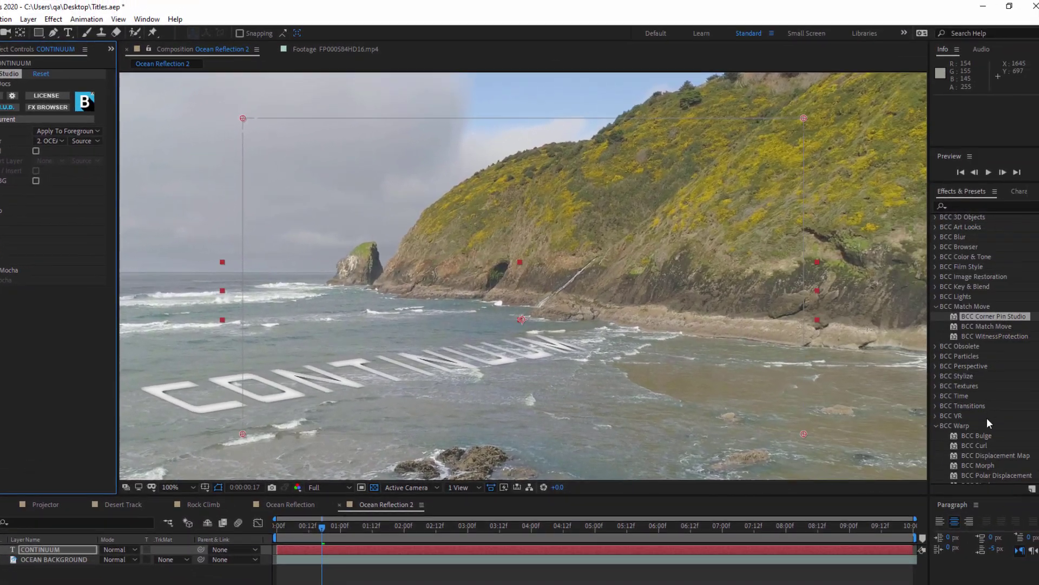
- Add BCC Curl to the CONTINUUM layer, move it above BCC Corner Pin Studio, and collapse Corner Pin Studio
drag(971, 444, 37, 371)
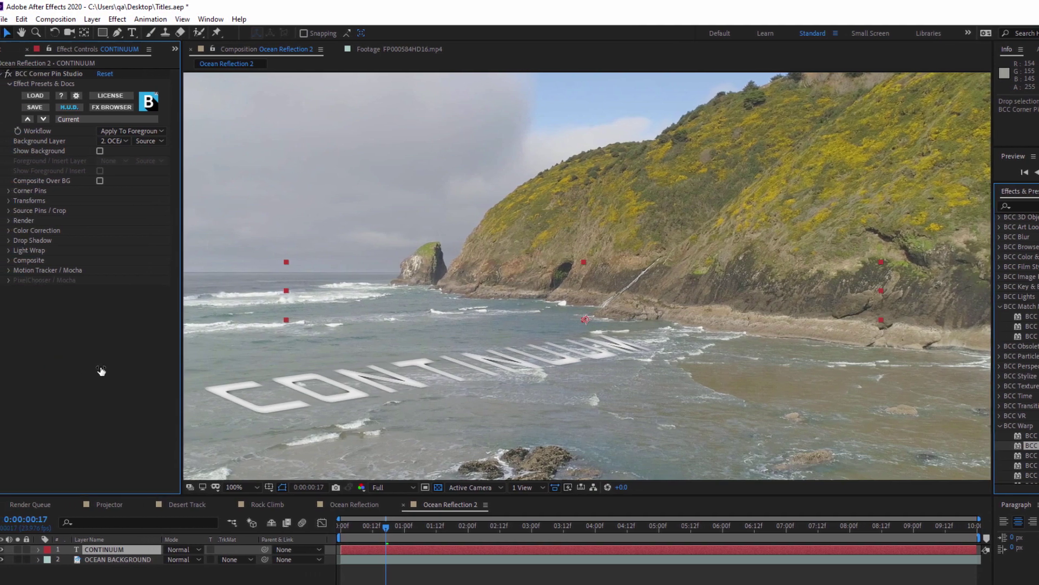
drag(101, 371, 106, 369)
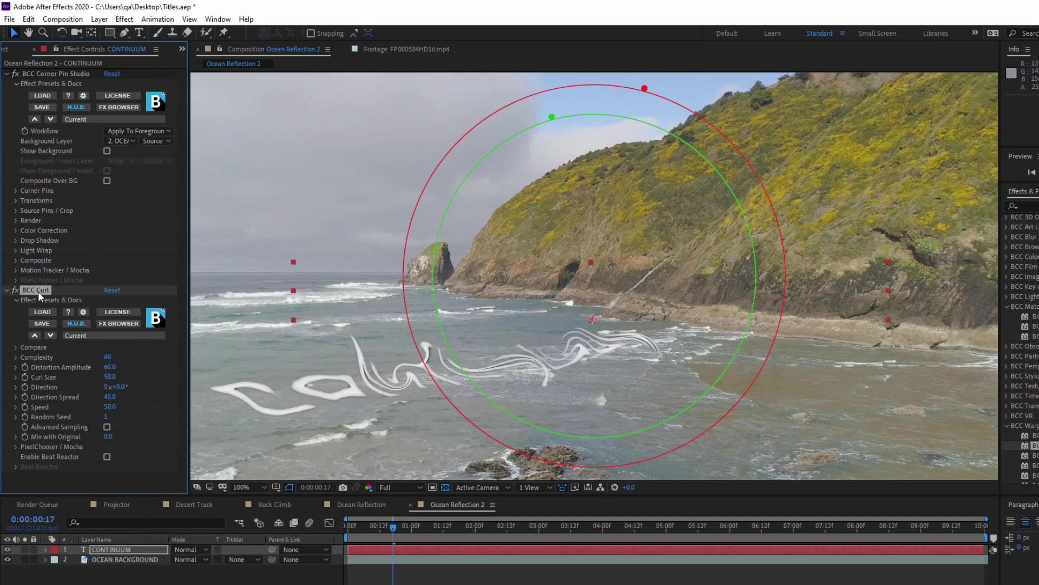
drag(38, 291, 49, 70)
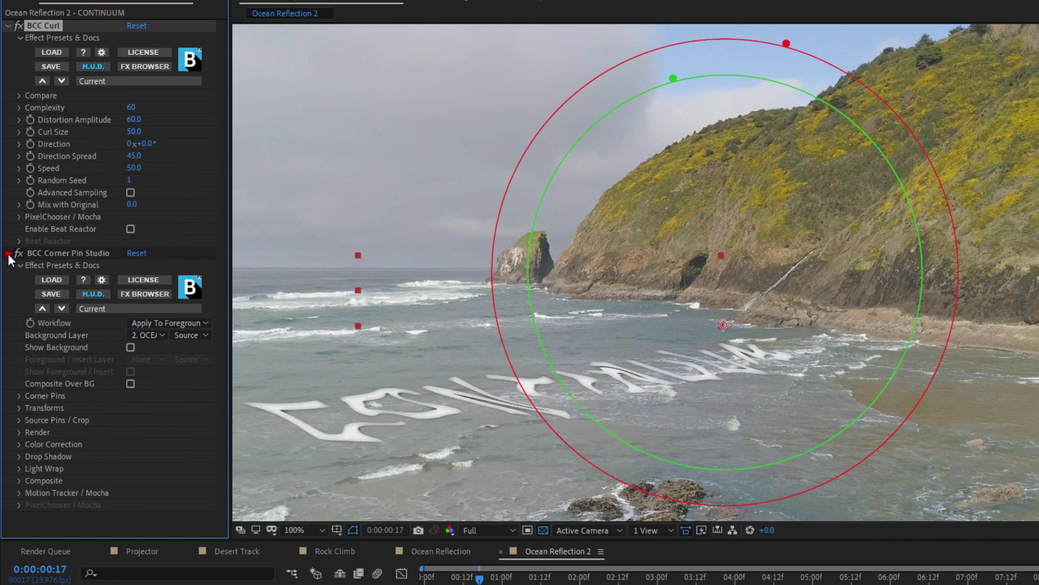
click(8, 254)
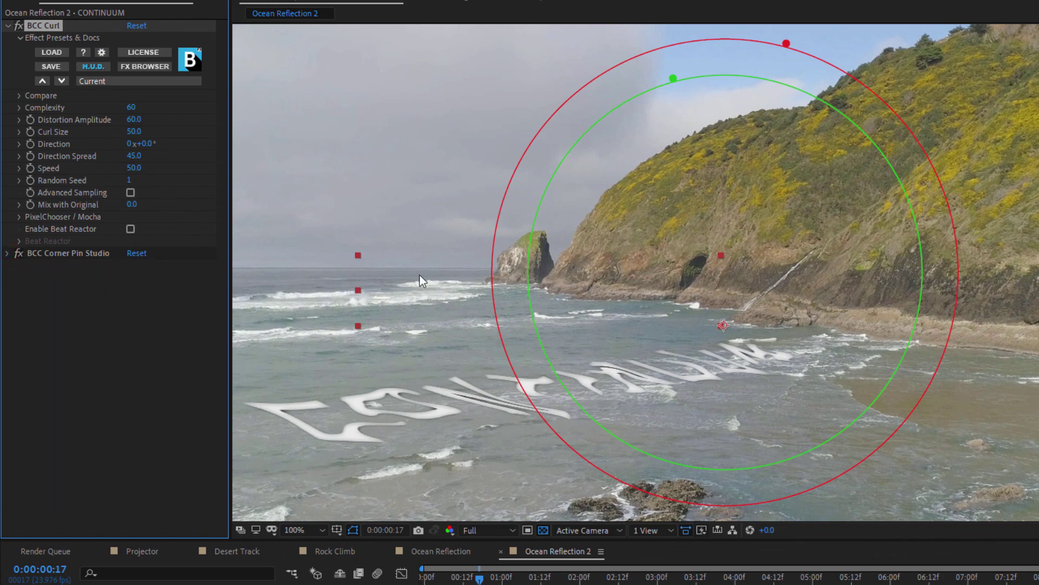
- Set Curl Complexity to 500, Distortion Amplitude to 12 and Curl Size to 12
mouse_move(133, 108)
mouse_down()
mouse_move(189, 107)
mouse_move(146, 108)
mouse_up()
click(133, 104)
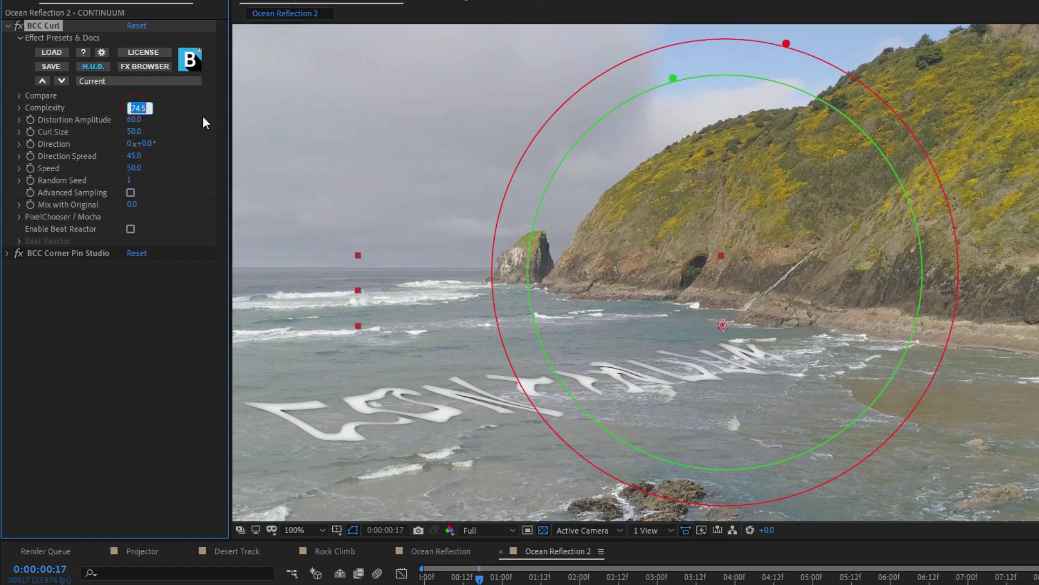
text(500)
key(Return)
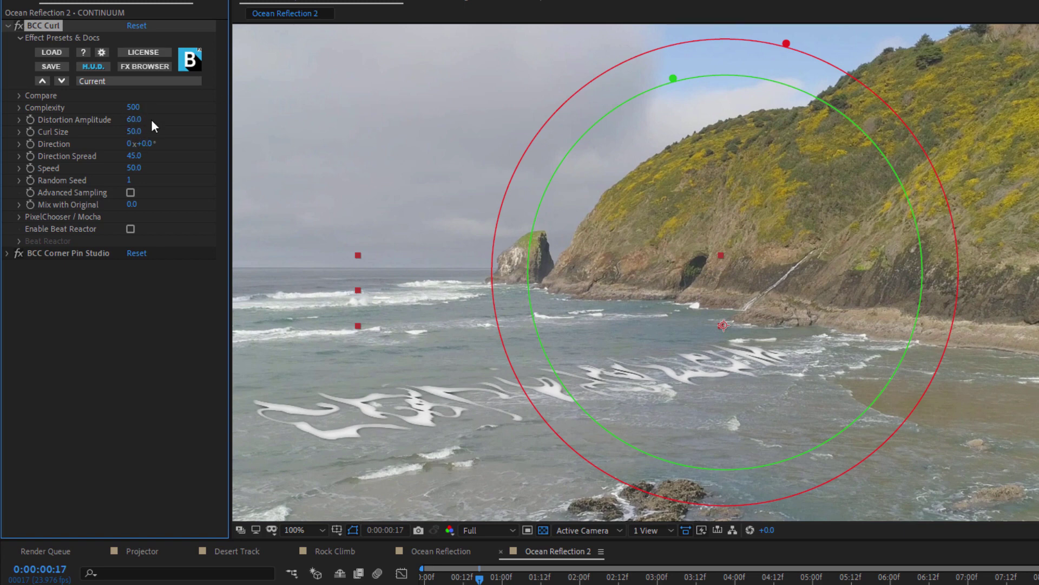
click(133, 119)
text(12)
key(Tab)
text(12)
key(Return)
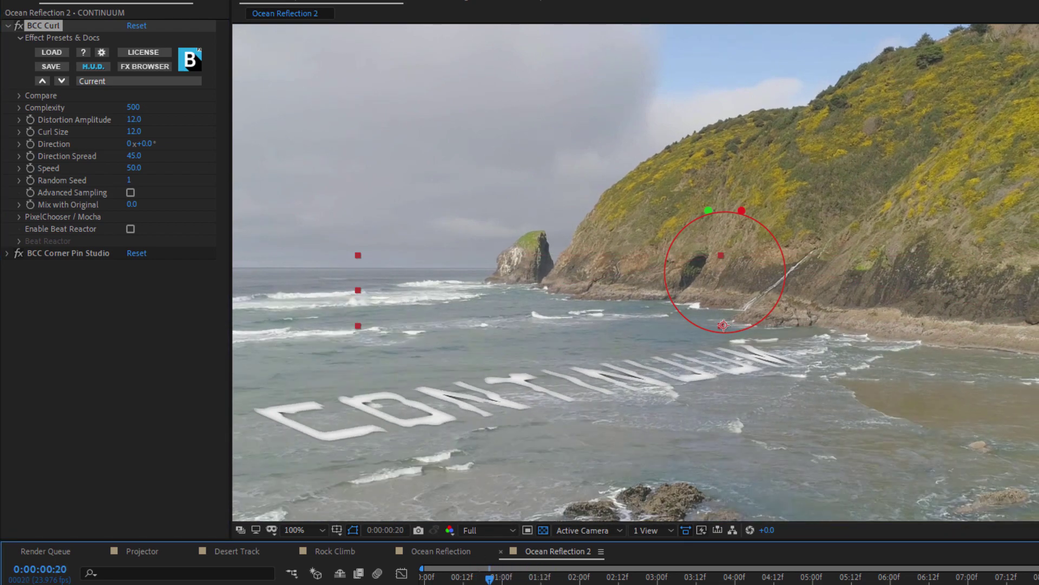
- Set Direction to 180°, Direction Spread to 30 and Speed to 10, previewing the ripple
click(146, 144)
text(180)
key(Return)
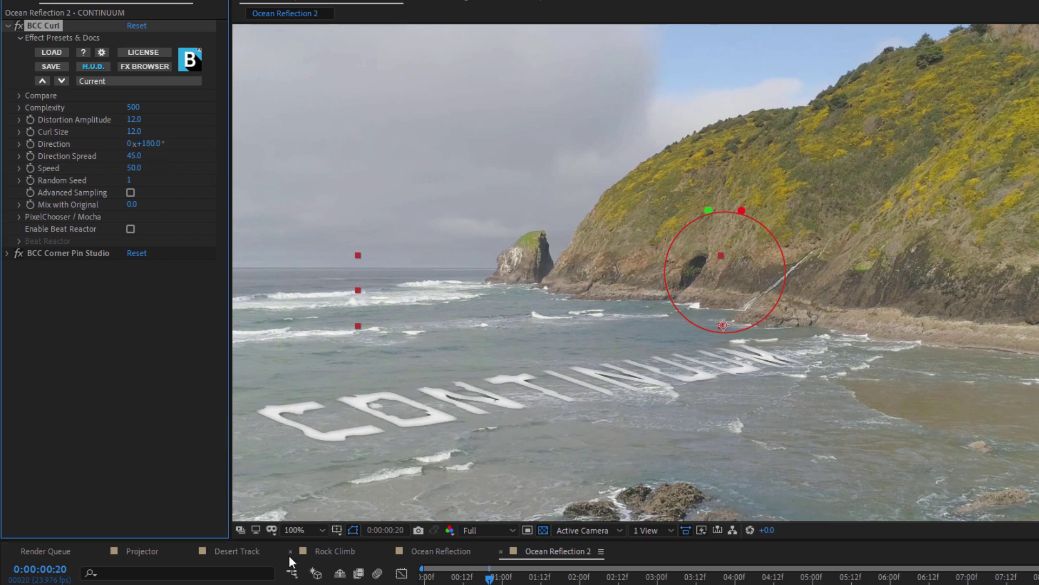
key(space)
key(space)
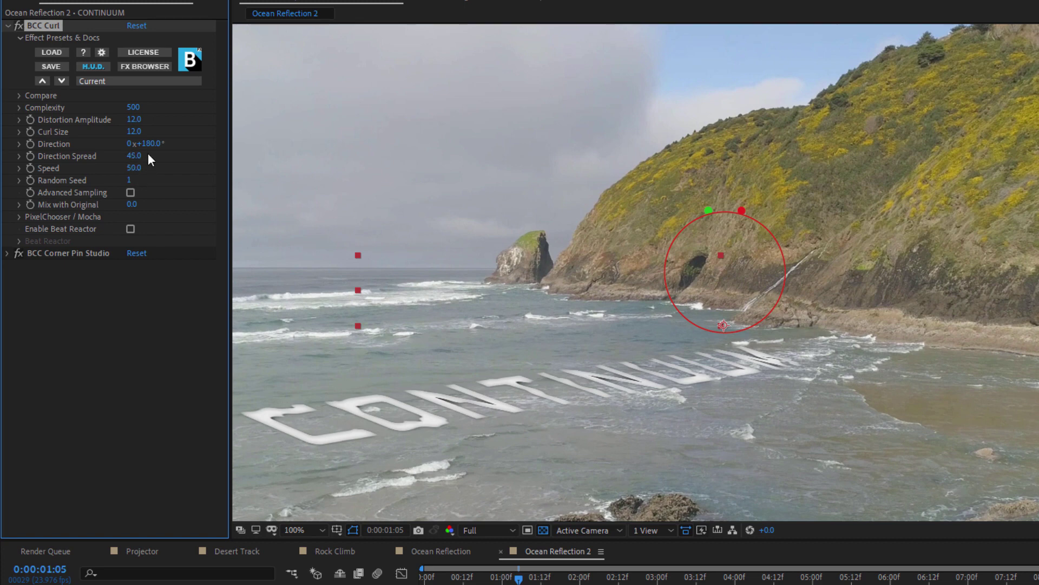
click(148, 156)
text(30)
key(Return)
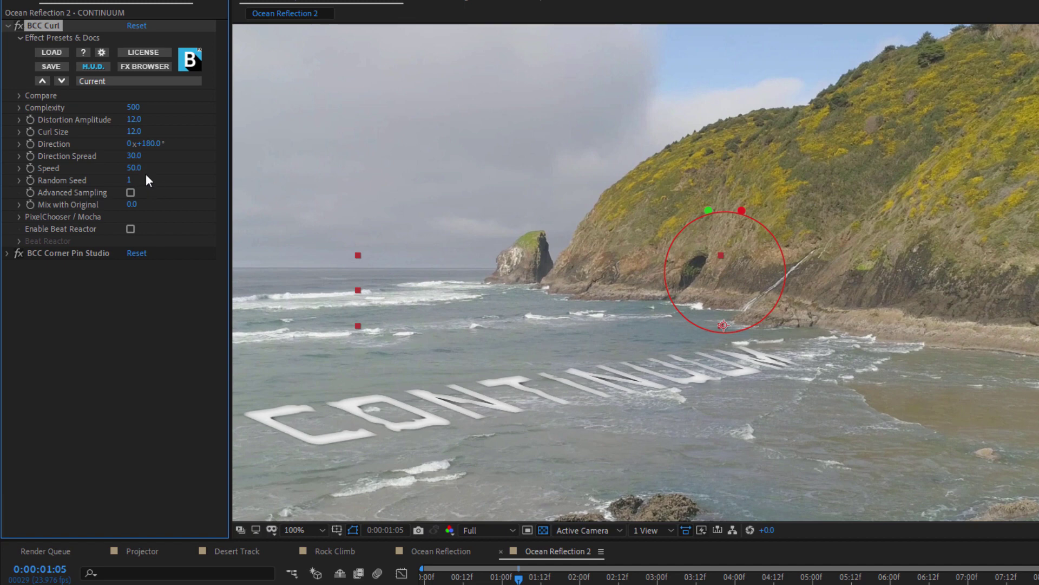
click(134, 168)
text(10)
key(Return)
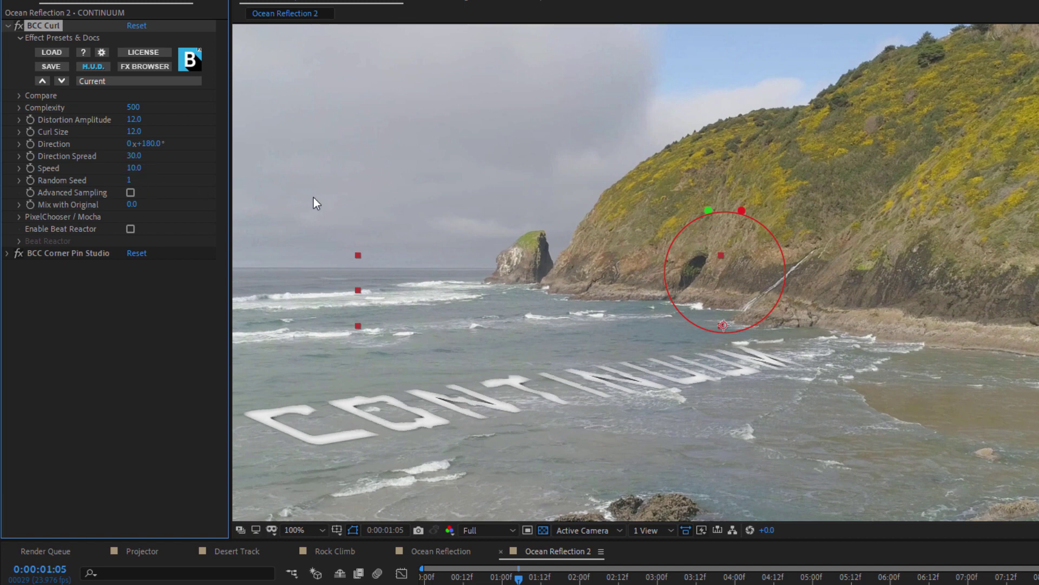
drag(454, 581, 423, 578)
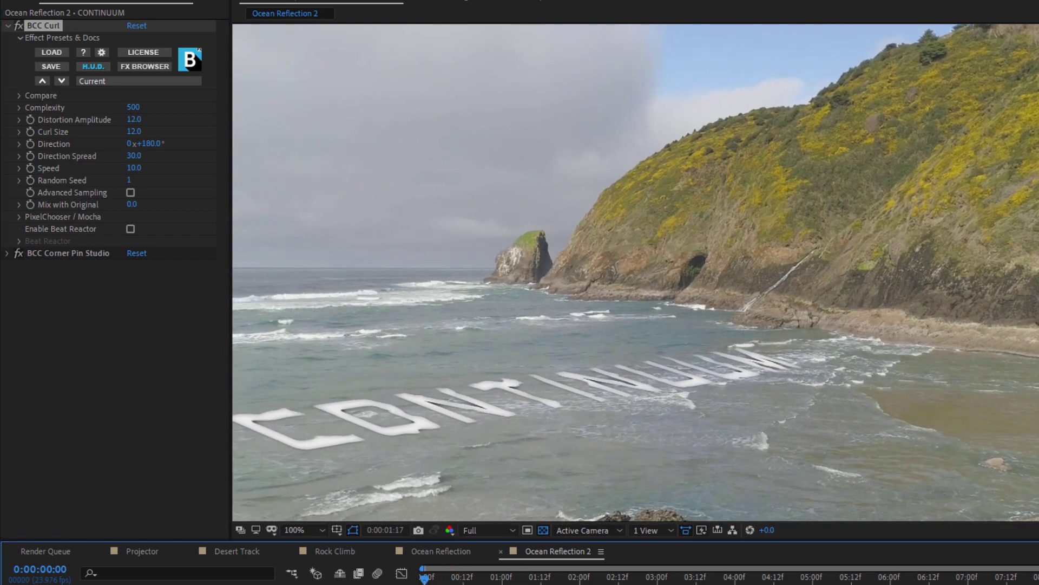
key(space)
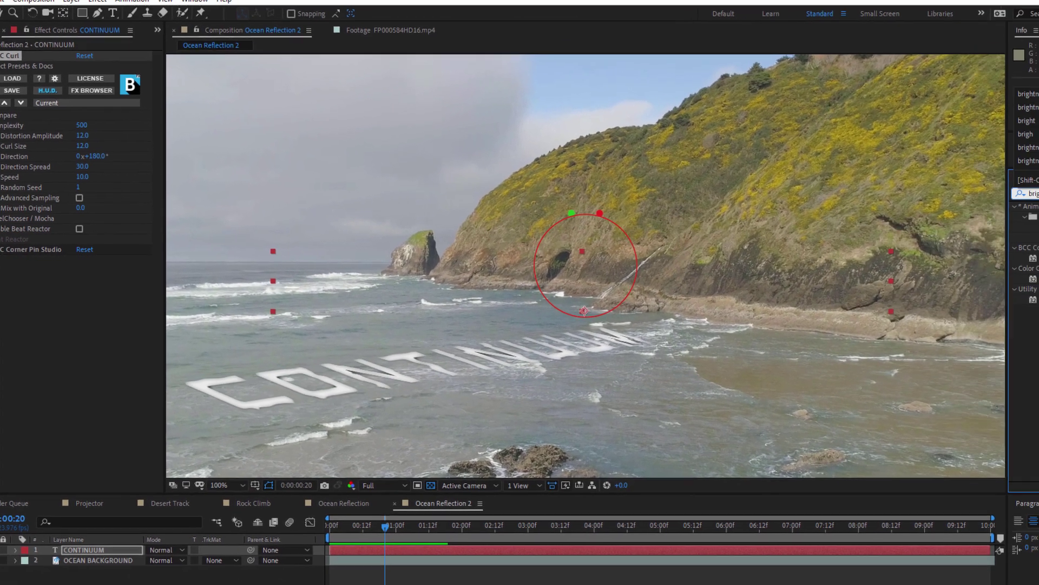
- Add BCC Brightness-Contrast to OCEAN BACKGROUND with Contrast 53, and set the CONTINUUM layer to Multiply mode
drag(1010, 217, 351, 452)
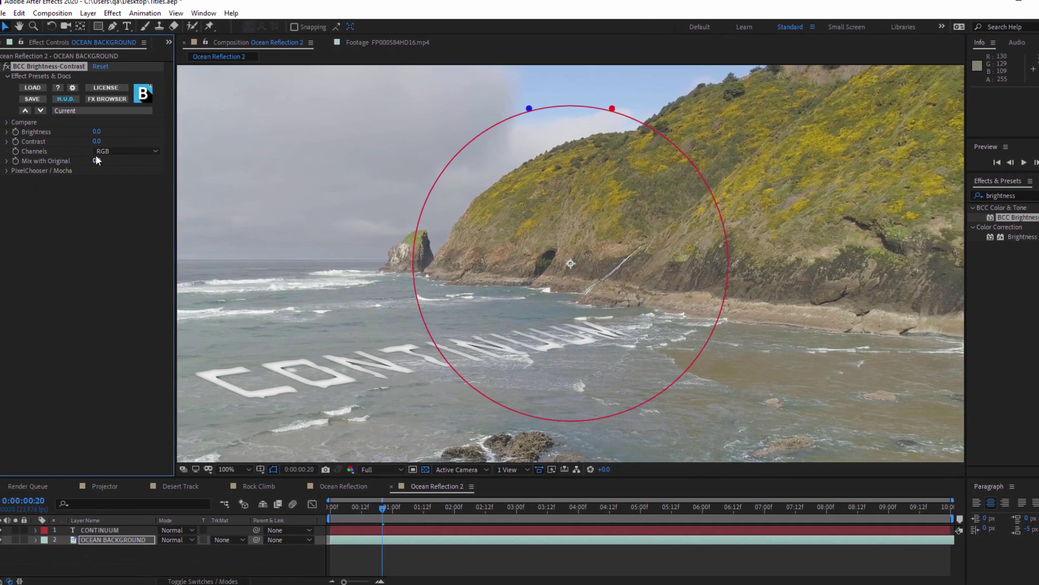
mouse_move(96, 141)
mouse_down()
mouse_move(128, 140)
mouse_move(101, 133)
mouse_move(115, 142)
mouse_up()
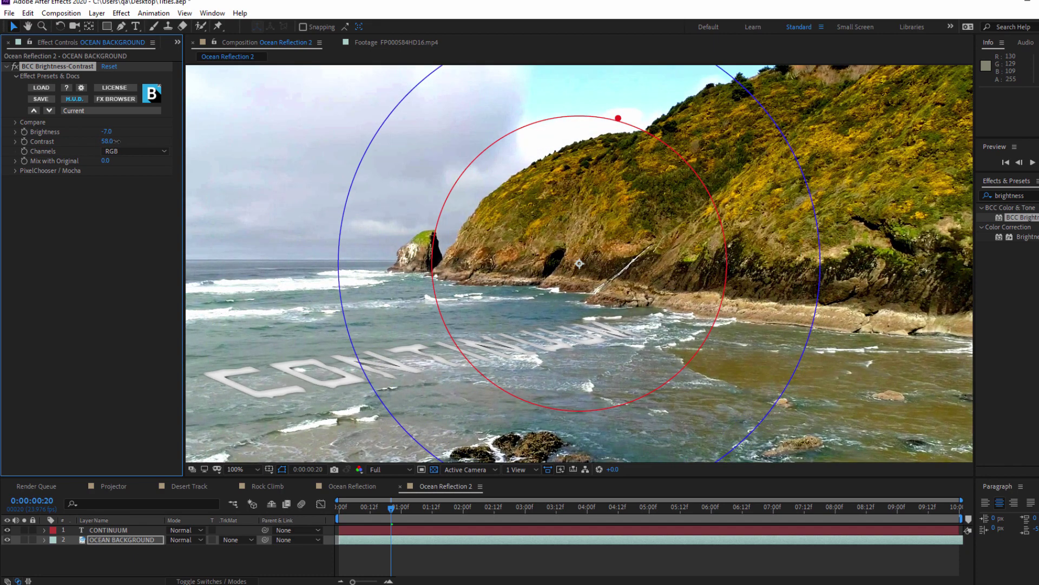
click(187, 539)
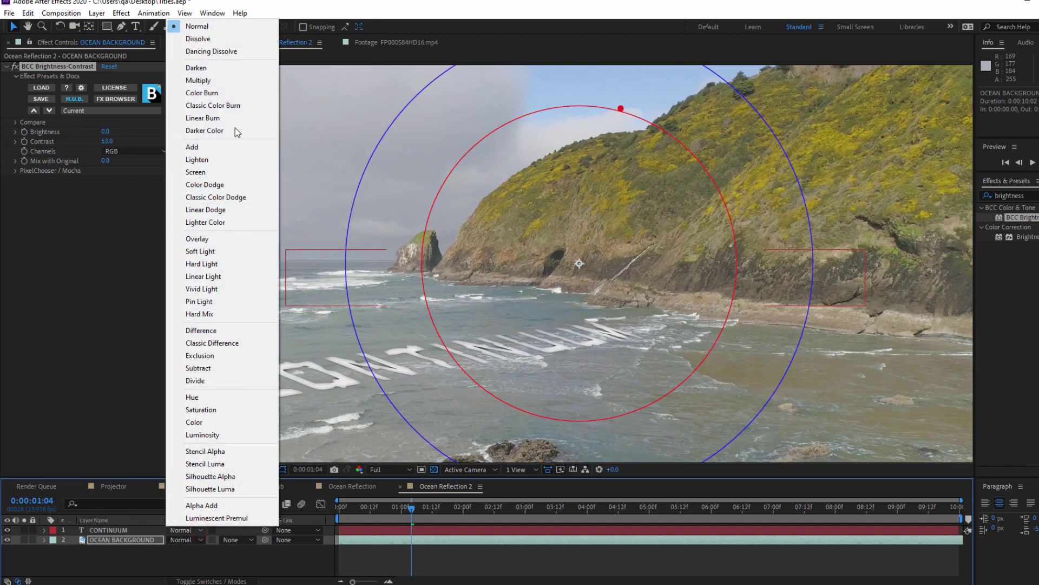
click(206, 80)
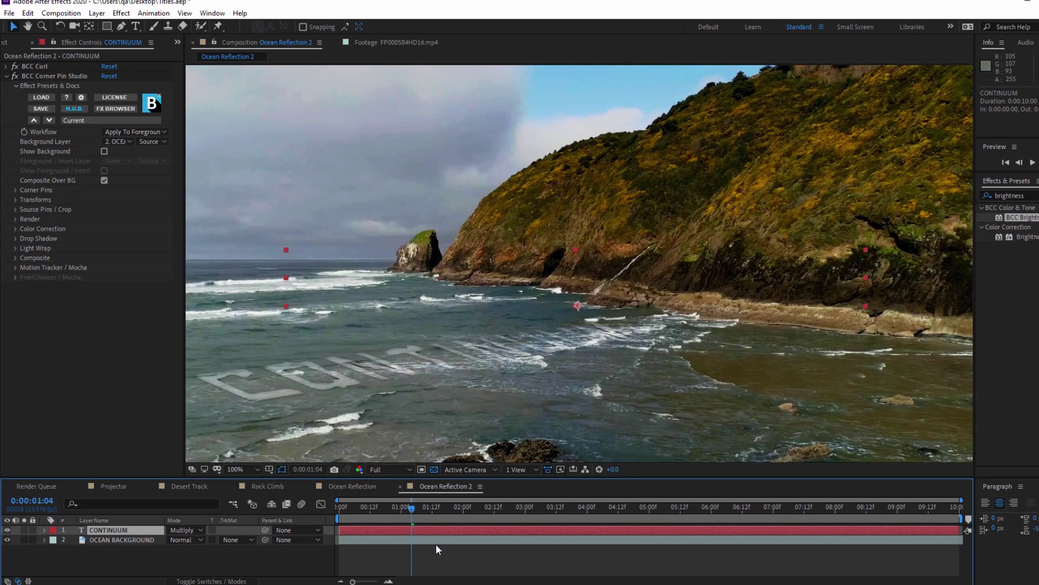
click(118, 540)
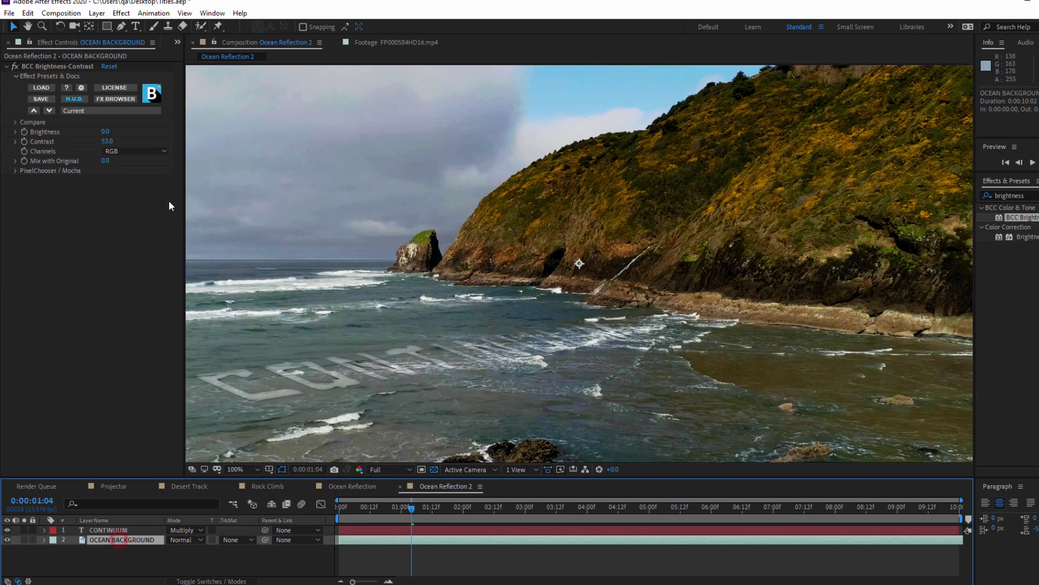